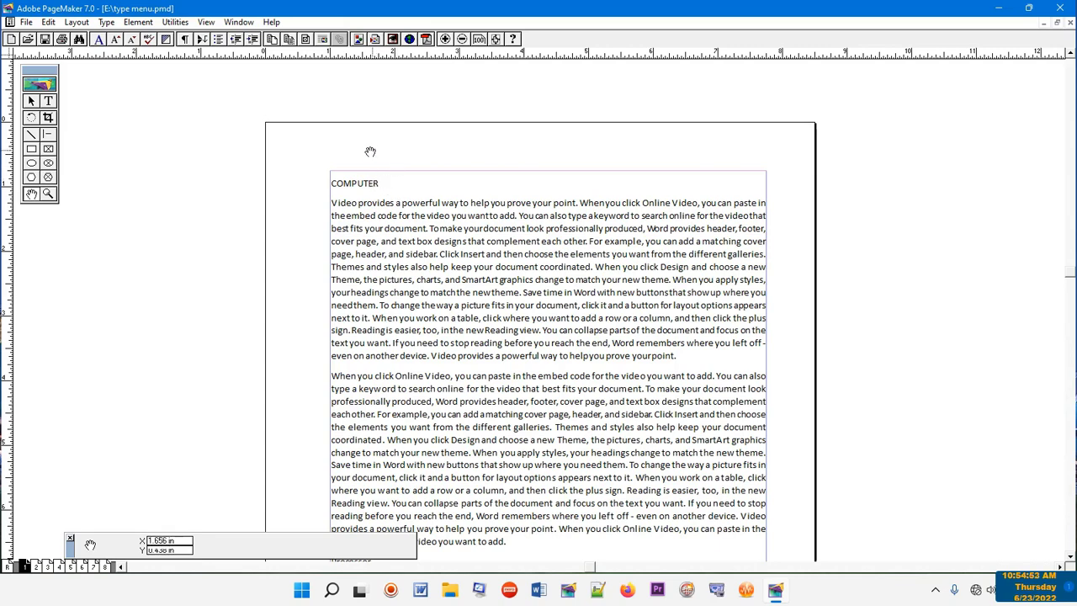
Step: Remove all the existing styles, from Body text through Subhead 2, from the document's style definitions
{"action": "left_click", "coordinate": [106, 23]}
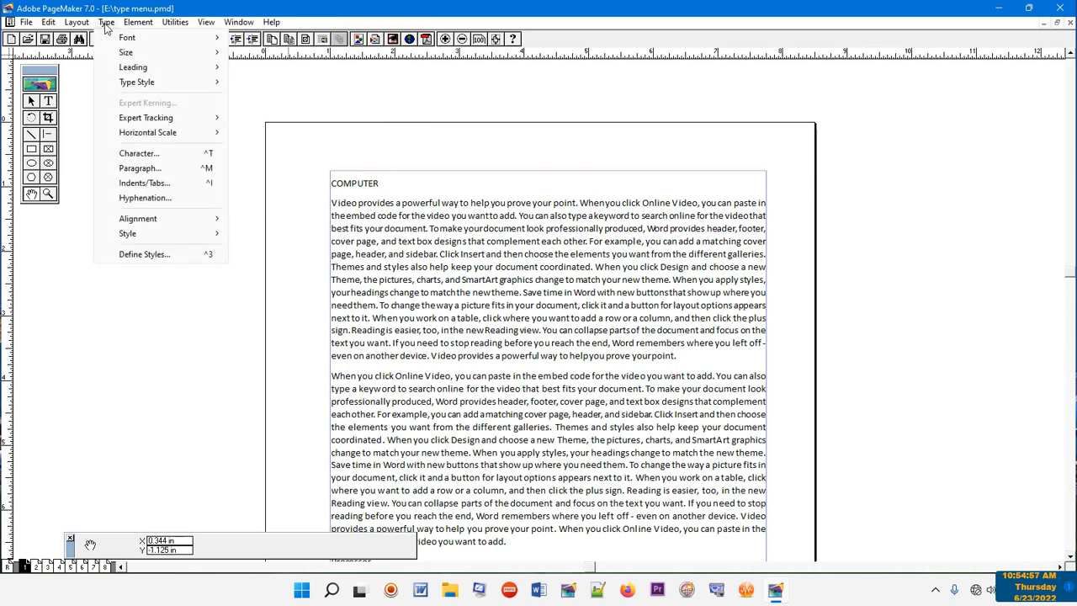
{"action": "left_click", "coordinate": [160, 256]}
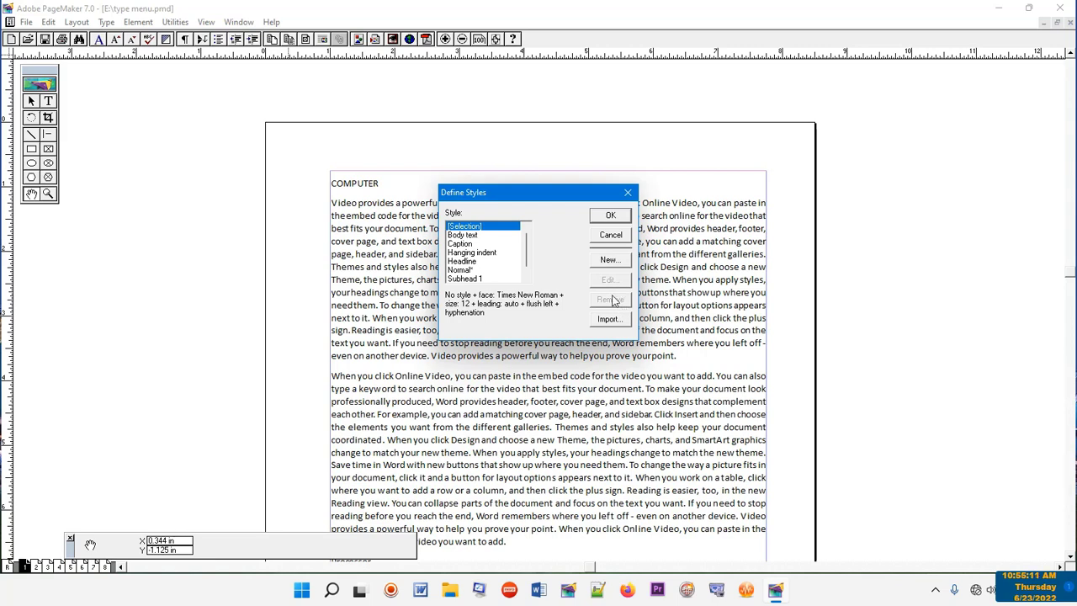
{"action": "left_click", "coordinate": [458, 235]}
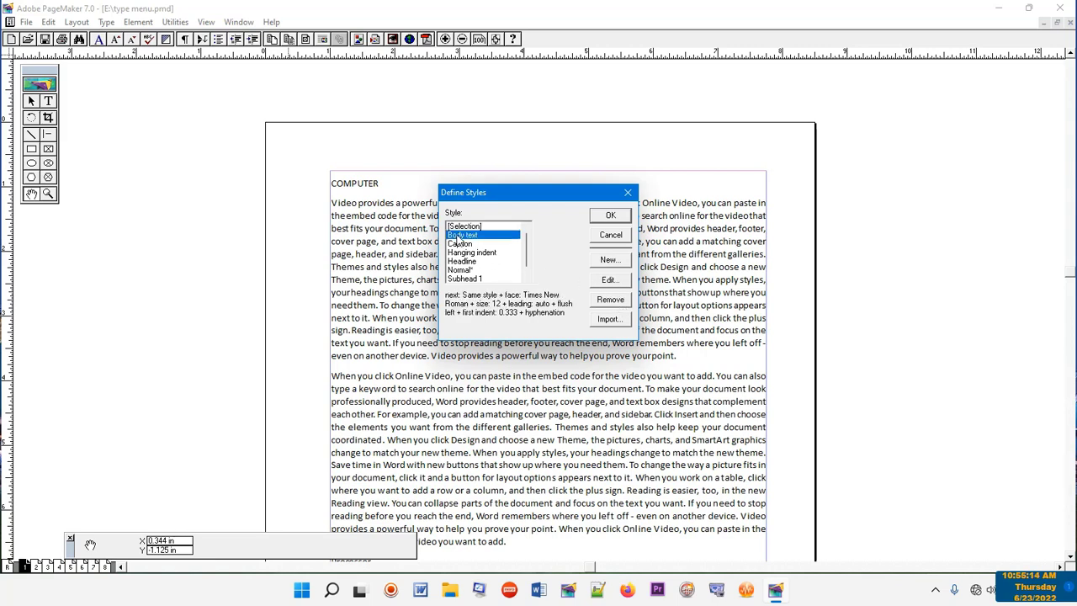
{"action": "left_click", "coordinate": [616, 302]}
{"action": "left_click", "coordinate": [616, 302]}
{"action": "left_click", "coordinate": [617, 302]}
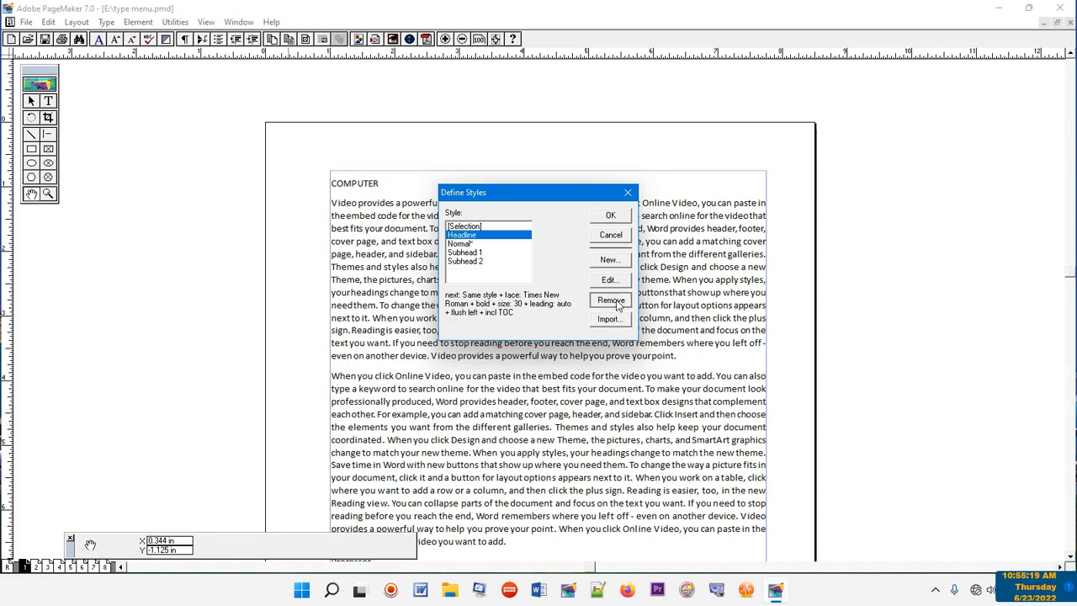
{"action": "left_click", "coordinate": [616, 302]}
{"action": "left_click", "coordinate": [617, 302]}
{"action": "left_click", "coordinate": [616, 303]}
{"action": "left_click", "coordinate": [616, 303]}
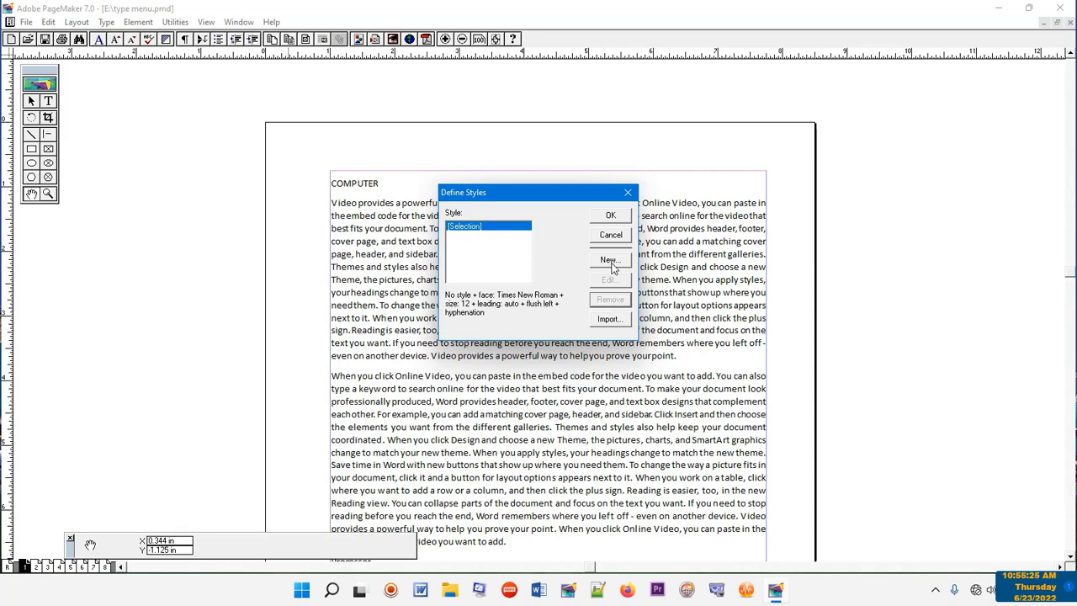
Step: Create a new style named heading and set its characters to 22 points, bold
{"action": "left_click", "coordinate": [609, 261]}
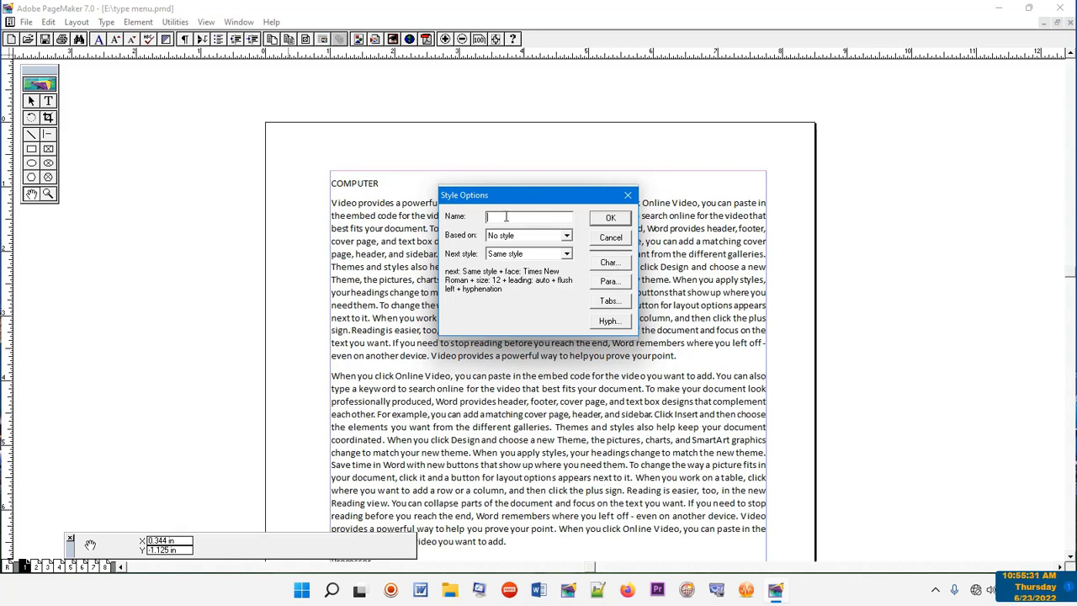
{"action": "type", "text": "heading"}
{"action": "left_click", "coordinate": [609, 263]}
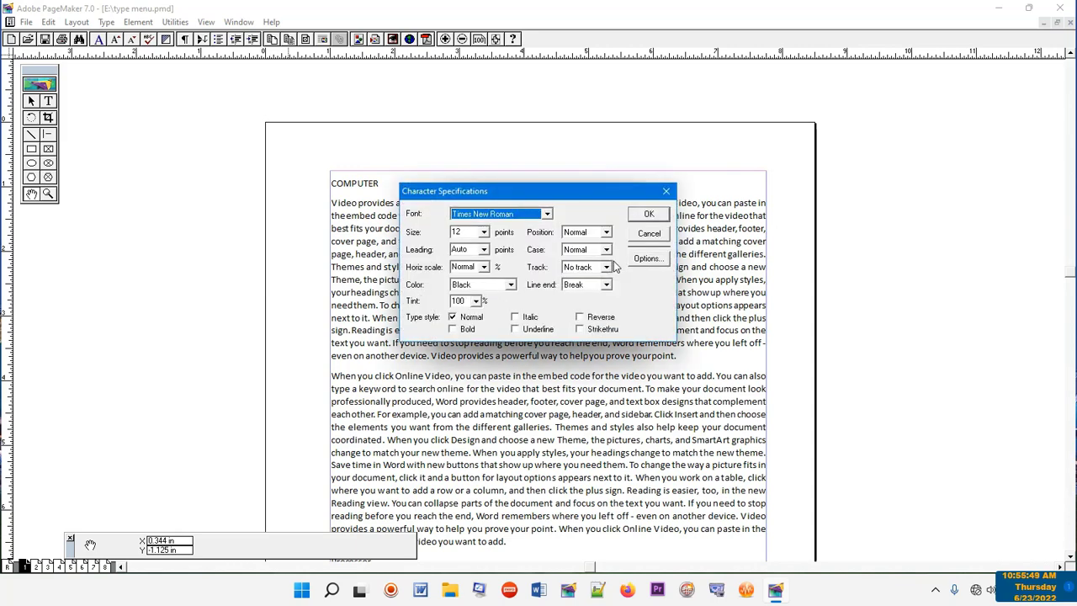
{"action": "left_click", "coordinate": [484, 234]}
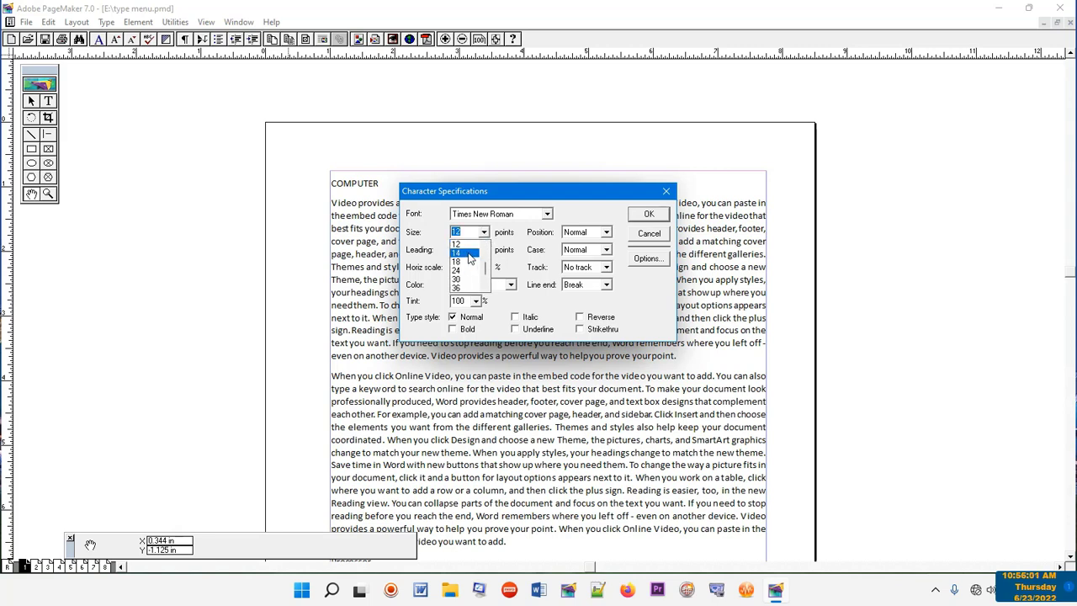
{"action": "left_click", "coordinate": [473, 235]}
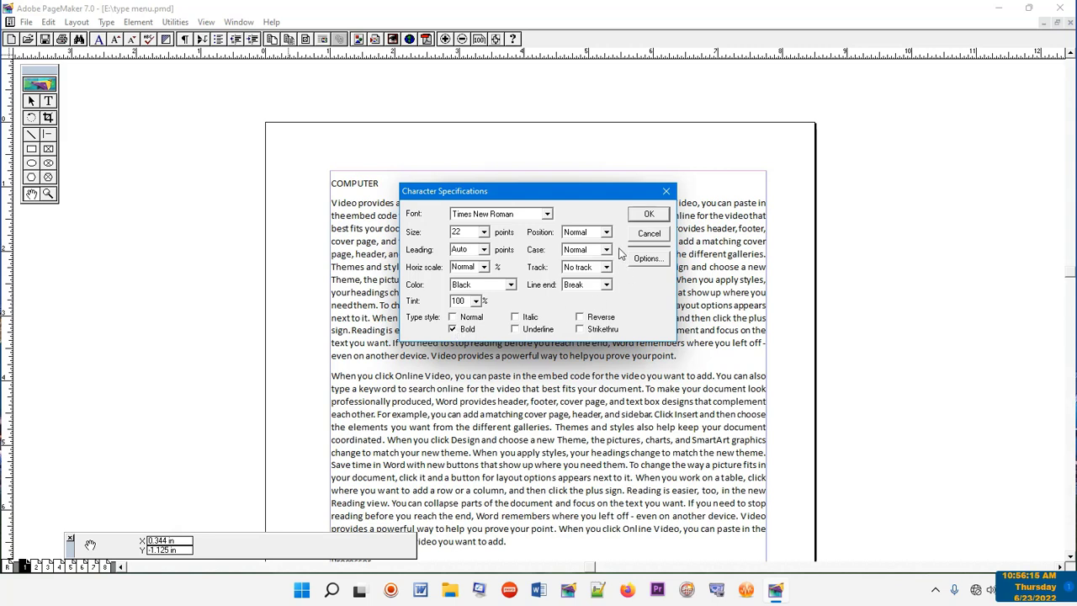
{"action": "left_click", "coordinate": [649, 215]}
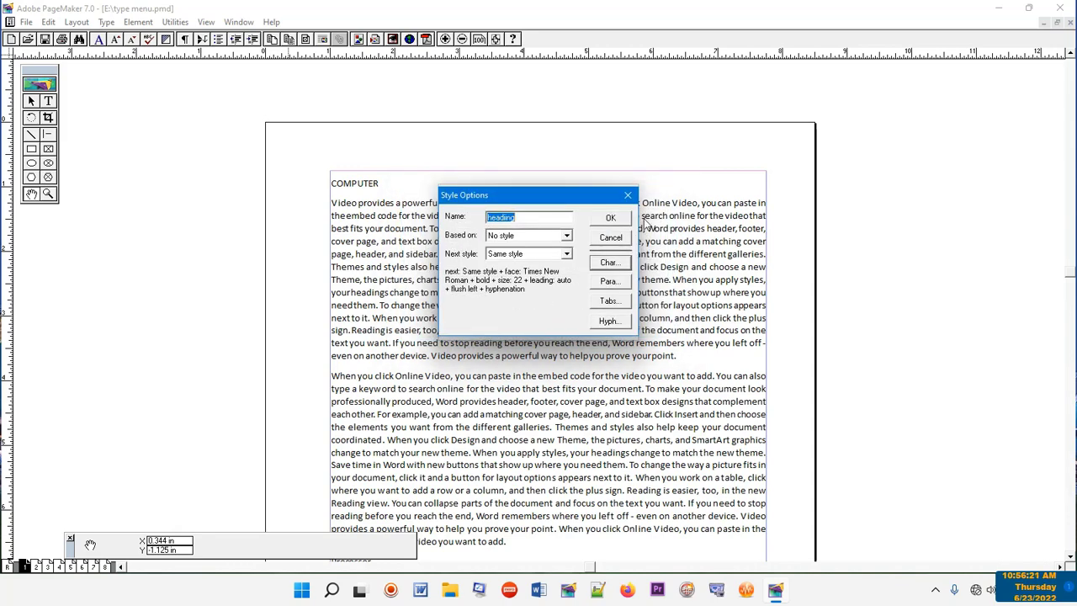
Step: Set the heading style's paragraph alignment to Center and save the style definitions
{"action": "left_click", "coordinate": [607, 282]}
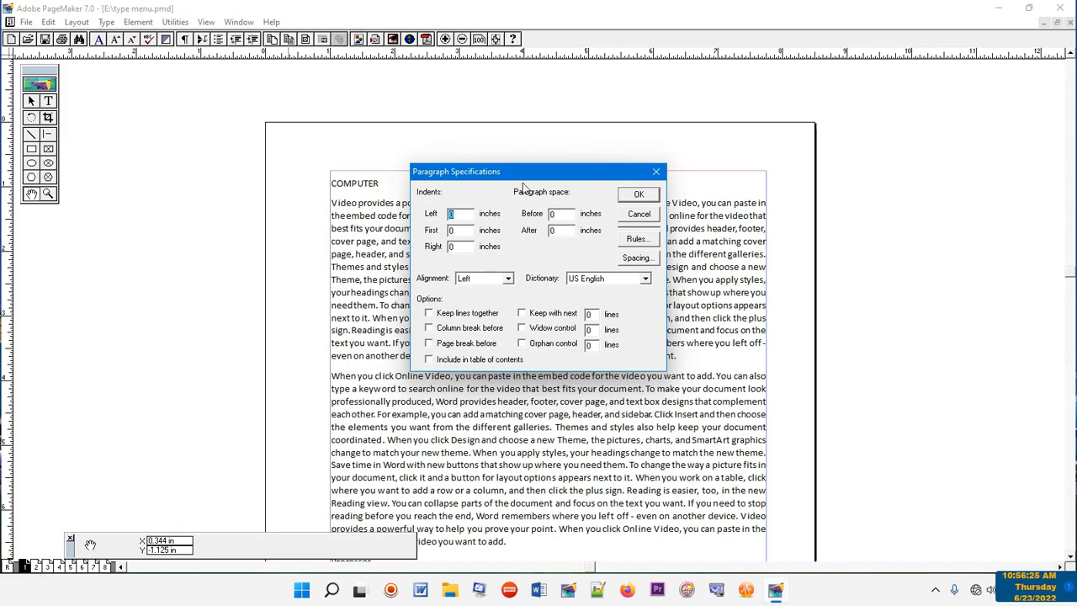
{"action": "left_click", "coordinate": [508, 280]}
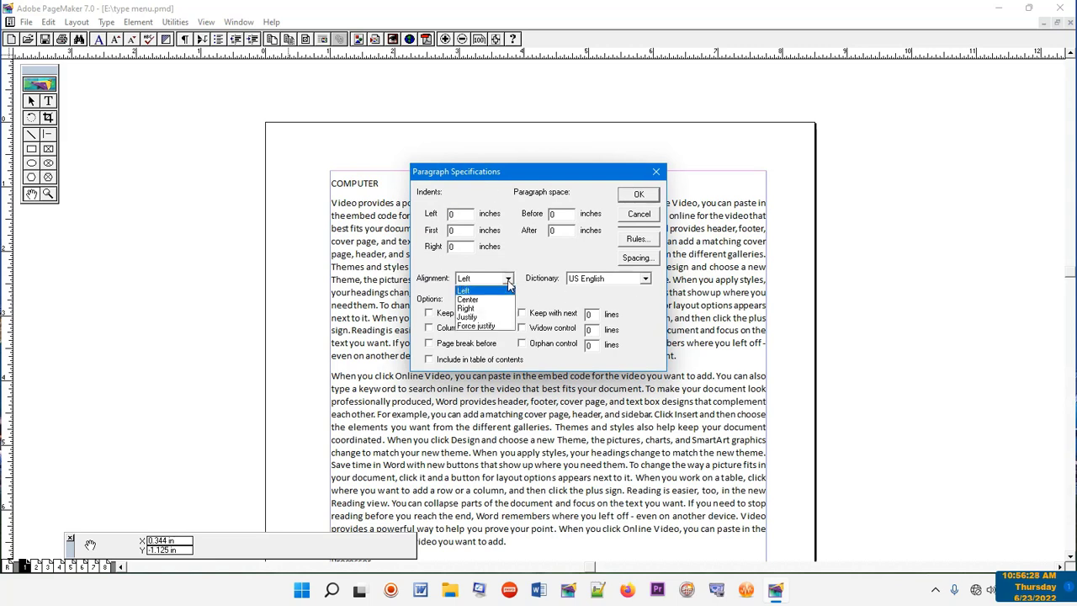
{"action": "left_click", "coordinate": [469, 299]}
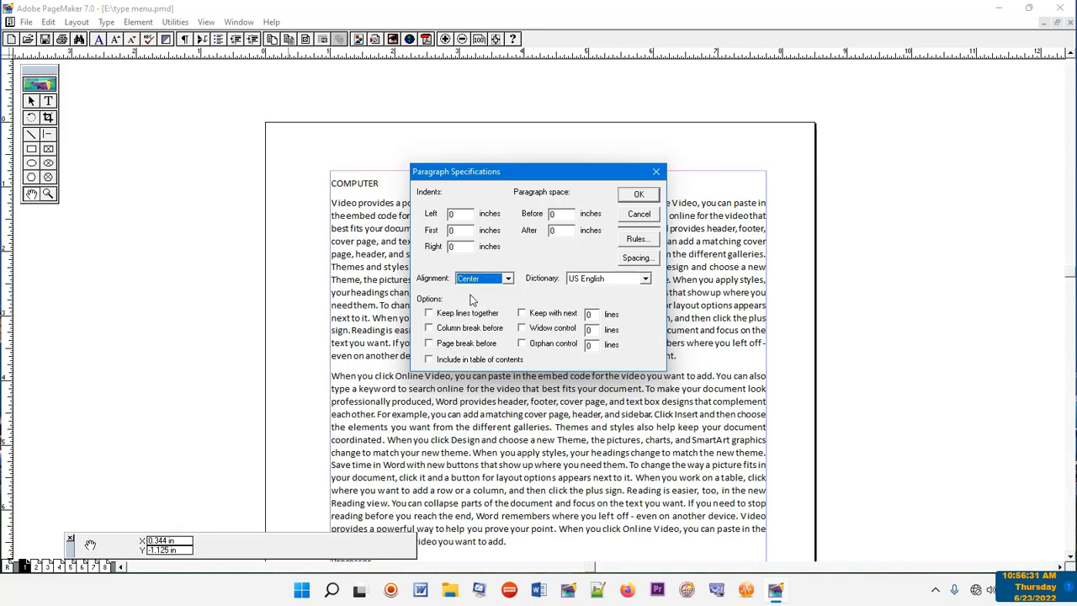
{"action": "left_click", "coordinate": [638, 195]}
{"action": "left_click", "coordinate": [639, 196]}
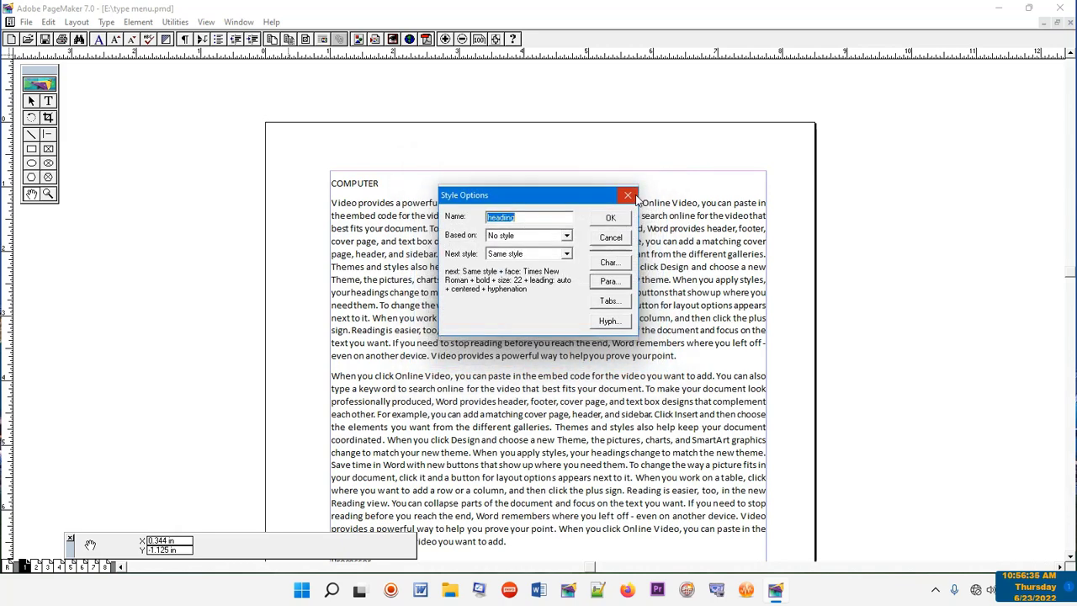
{"action": "left_click", "coordinate": [608, 220]}
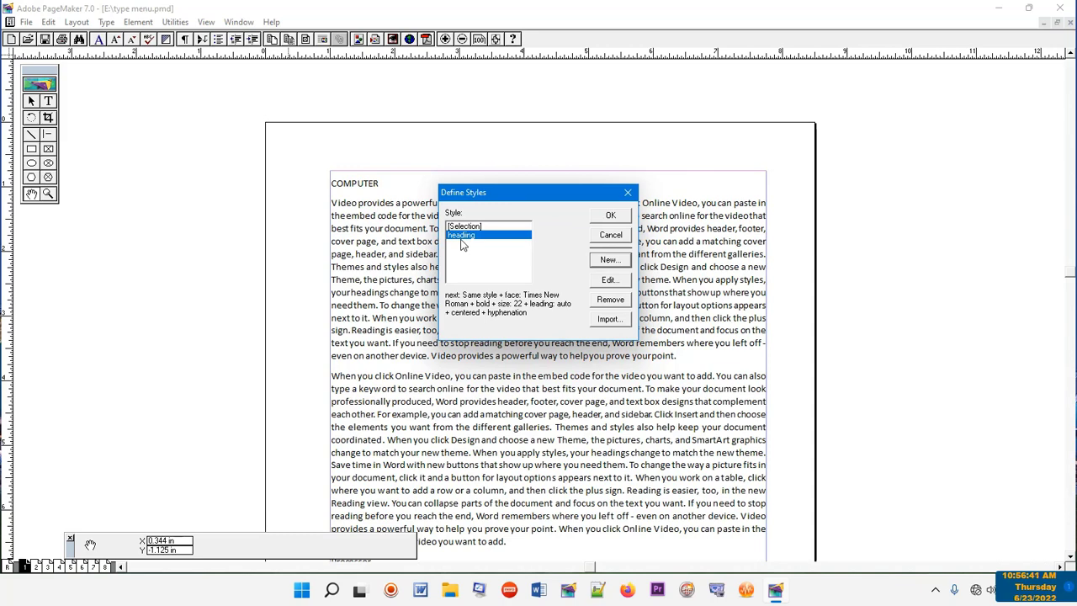
{"action": "left_click", "coordinate": [612, 217]}
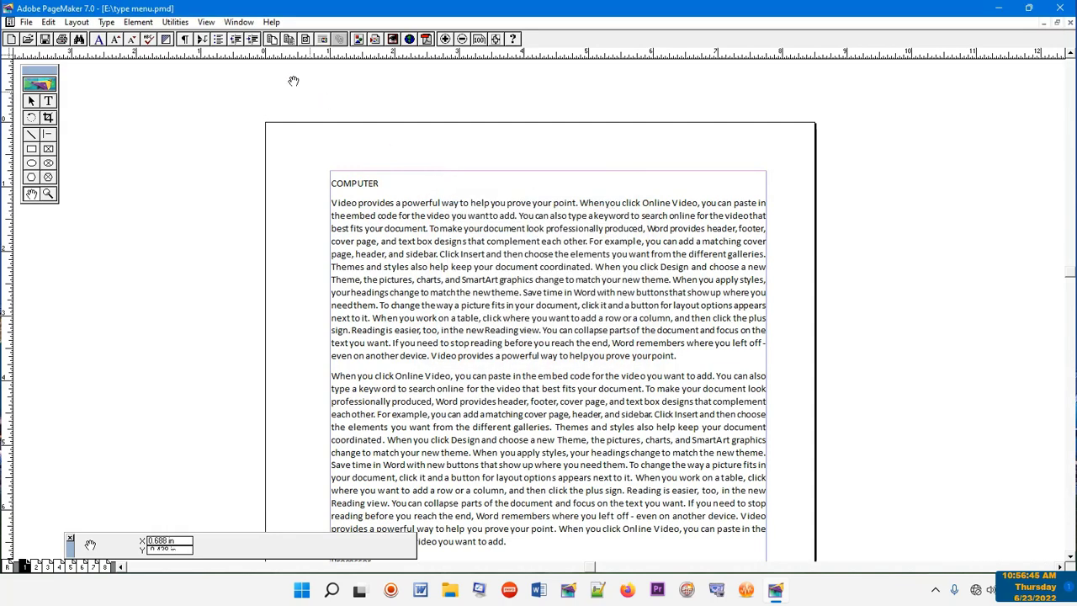
{"action": "left_click", "coordinate": [106, 23]}
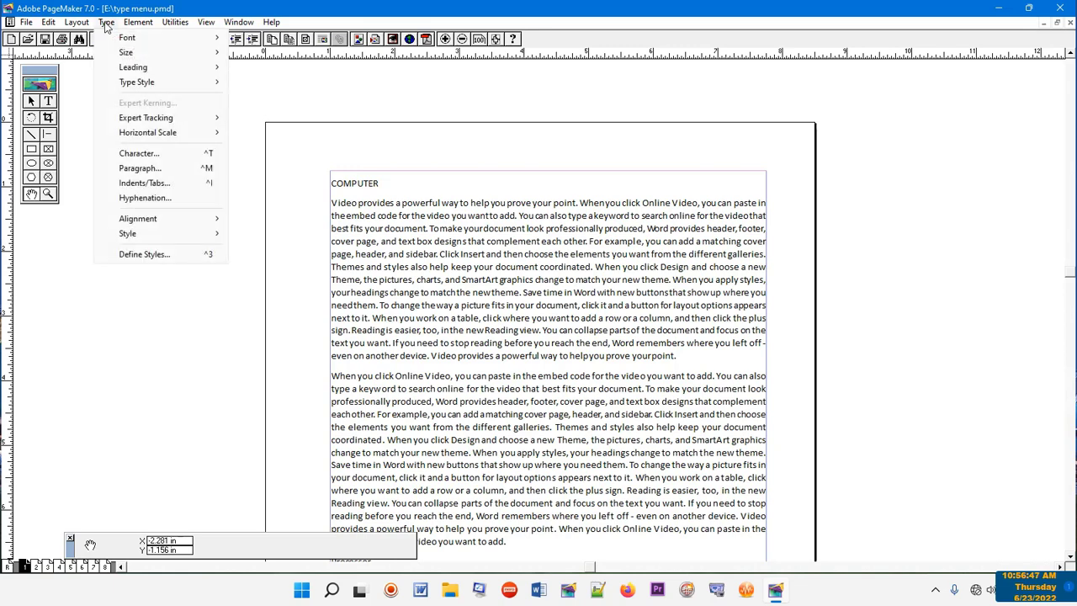
{"action": "mouse_move", "coordinate": [137, 235]}
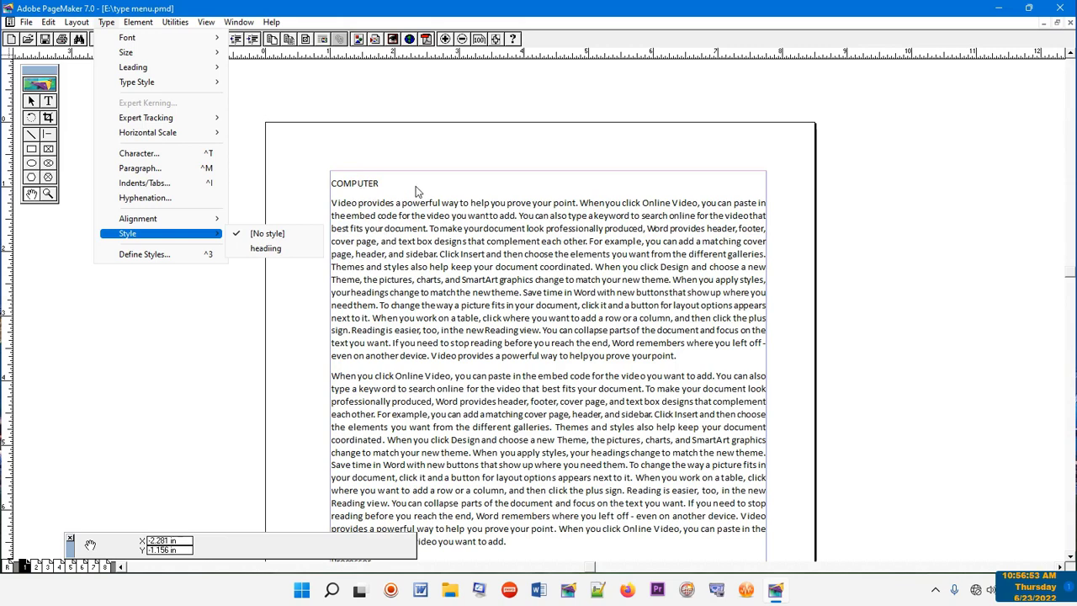
{"action": "left_click", "coordinate": [376, 96]}
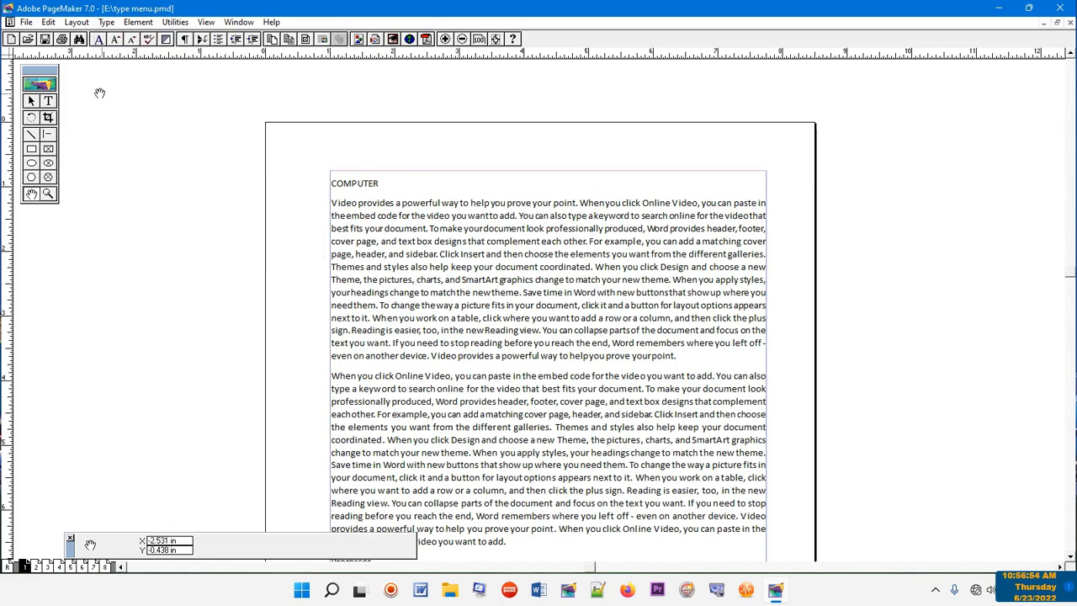
Step: Apply the heading style to the COMPUTER title on page 1 using the Text tool
{"action": "left_click", "coordinate": [49, 102]}
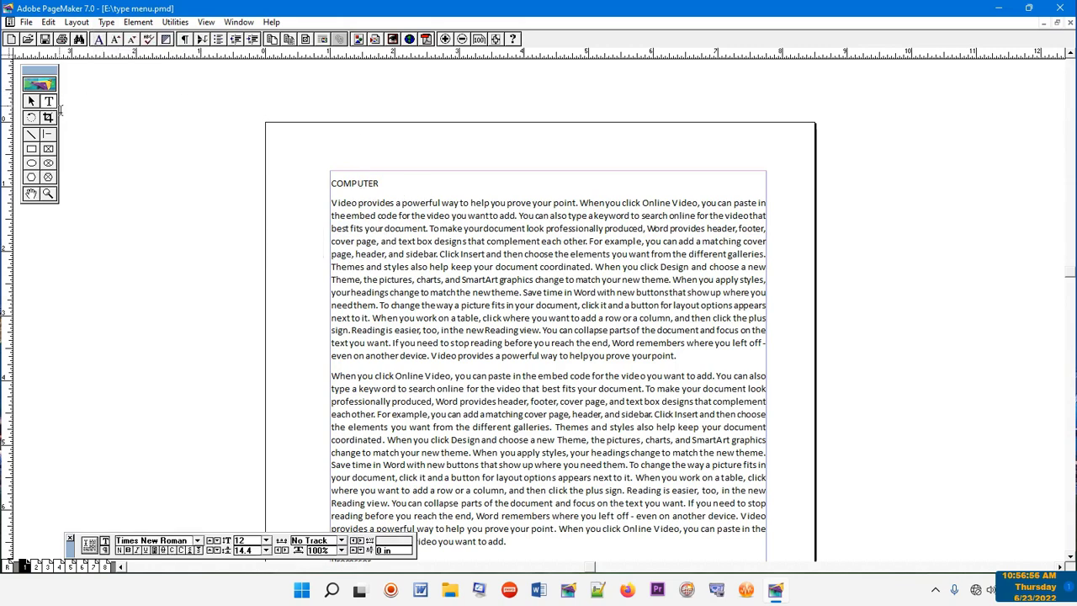
{"action": "left_click", "coordinate": [363, 184]}
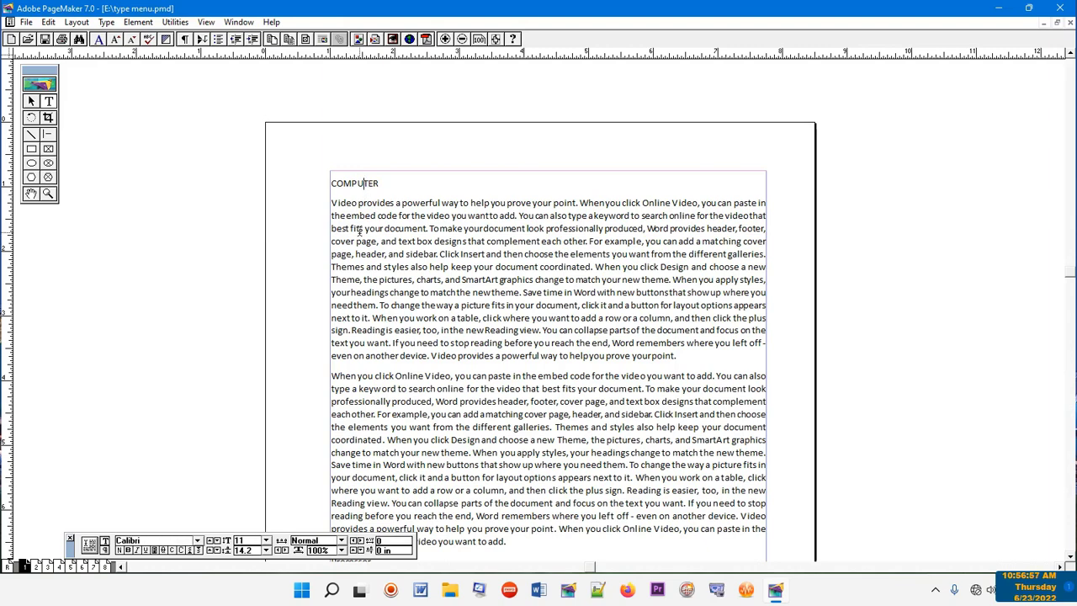
{"action": "left_click", "coordinate": [106, 23]}
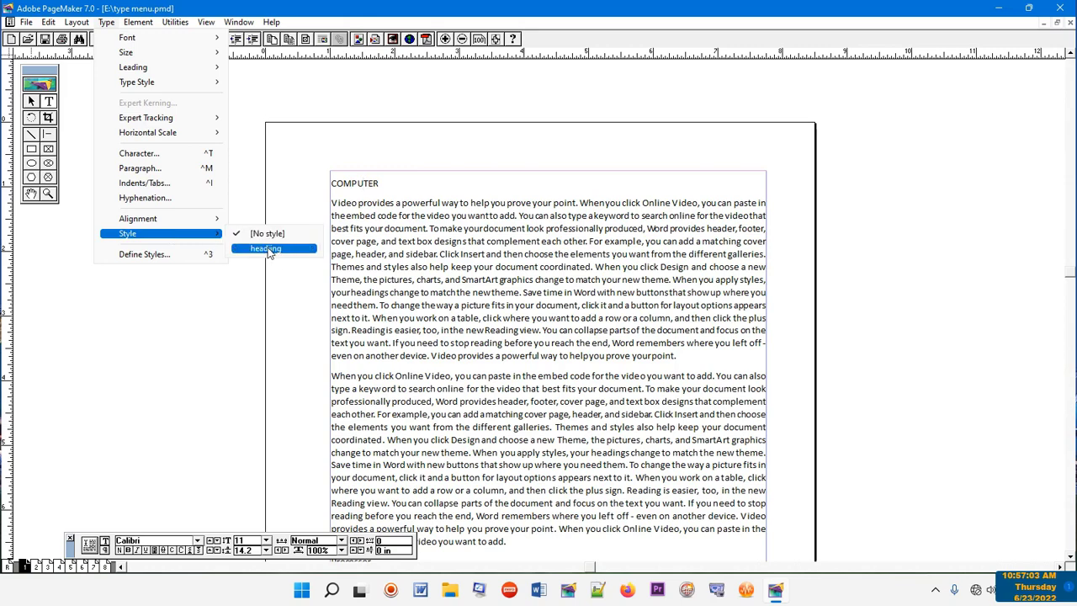
{"action": "left_click", "coordinate": [268, 249]}
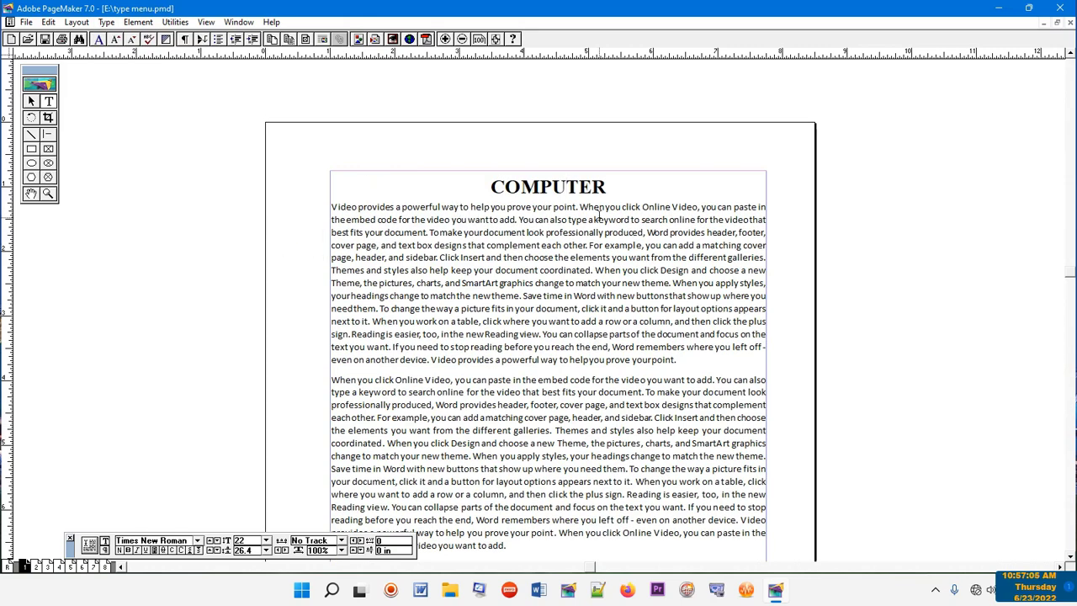
Step: Apply the heading style to the "ms office 2019" line on page 7
{"action": "left_click", "coordinate": [93, 567]}
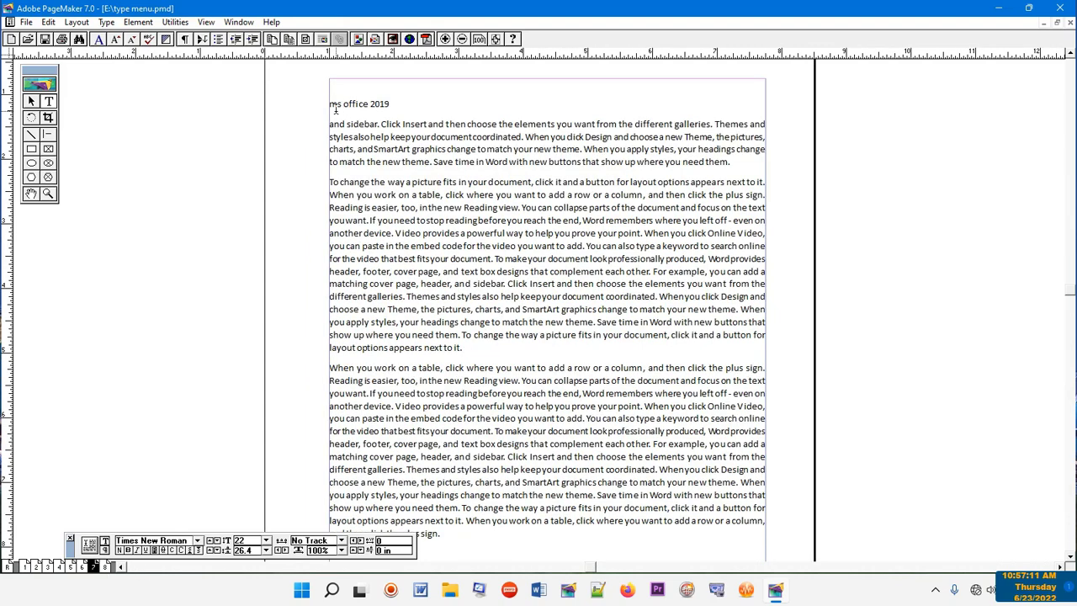
{"action": "left_click", "coordinate": [368, 103]}
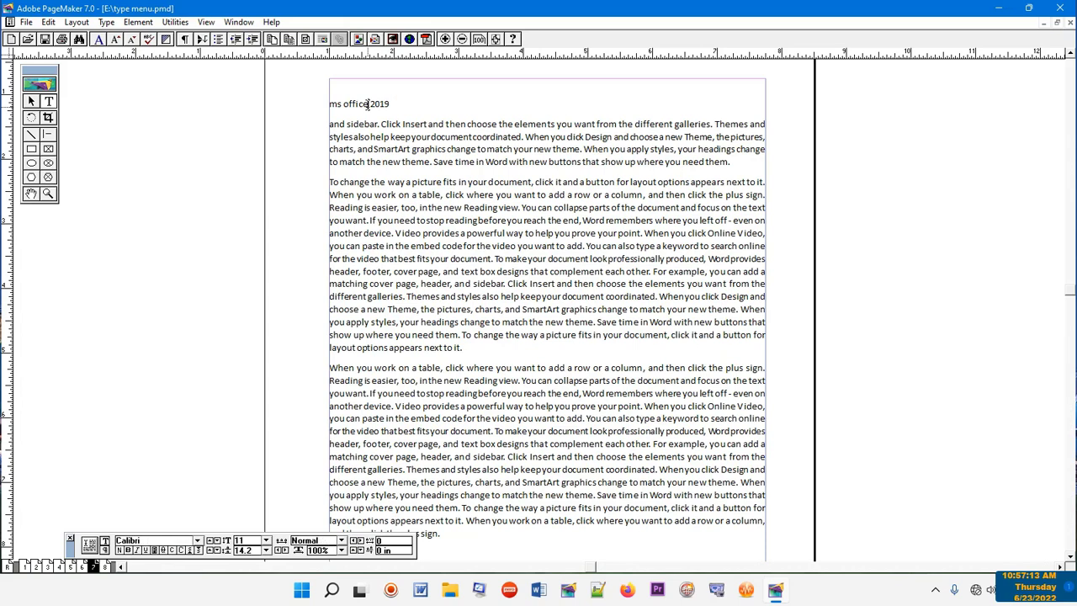
{"action": "left_click", "coordinate": [106, 22]}
{"action": "mouse_move", "coordinate": [127, 239]}
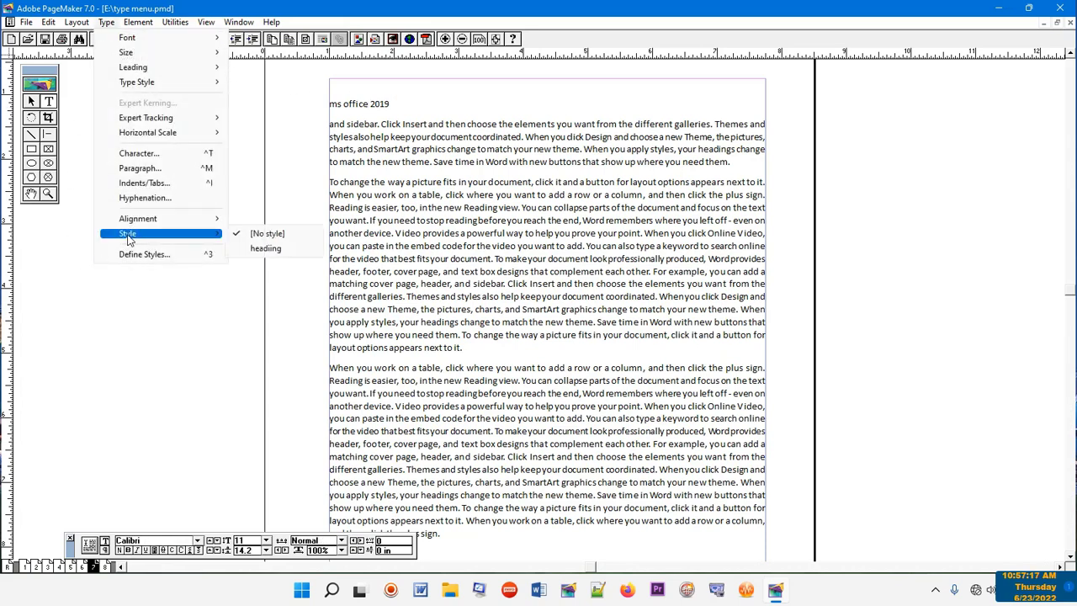
{"action": "left_click", "coordinate": [271, 249]}
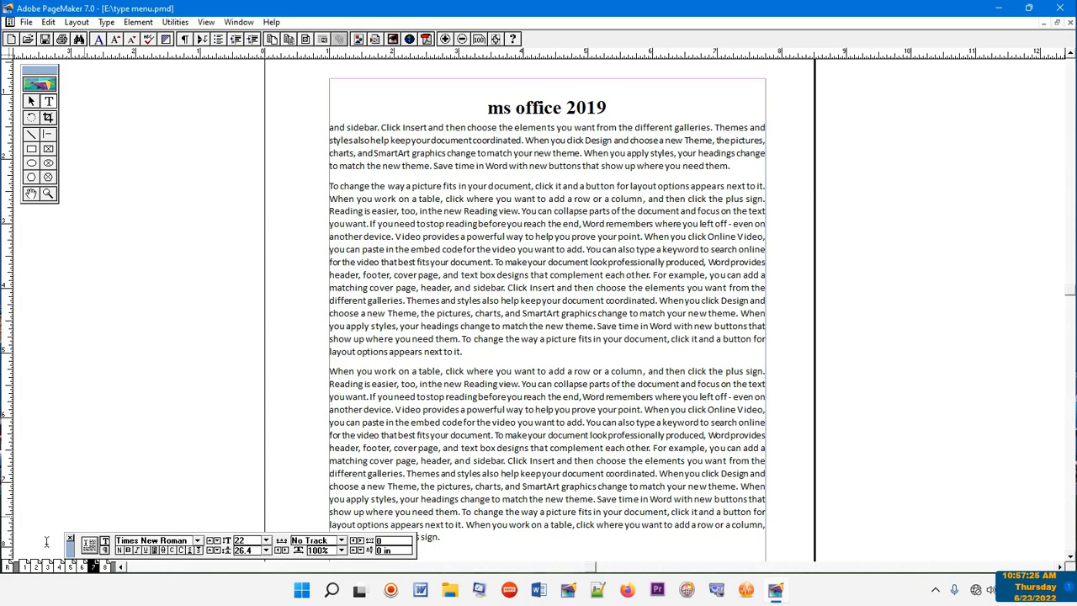
Step: Return to page 1 and start defining a new style named heading1, leaving its paragraph specifications without changes
{"action": "left_click", "coordinate": [26, 566]}
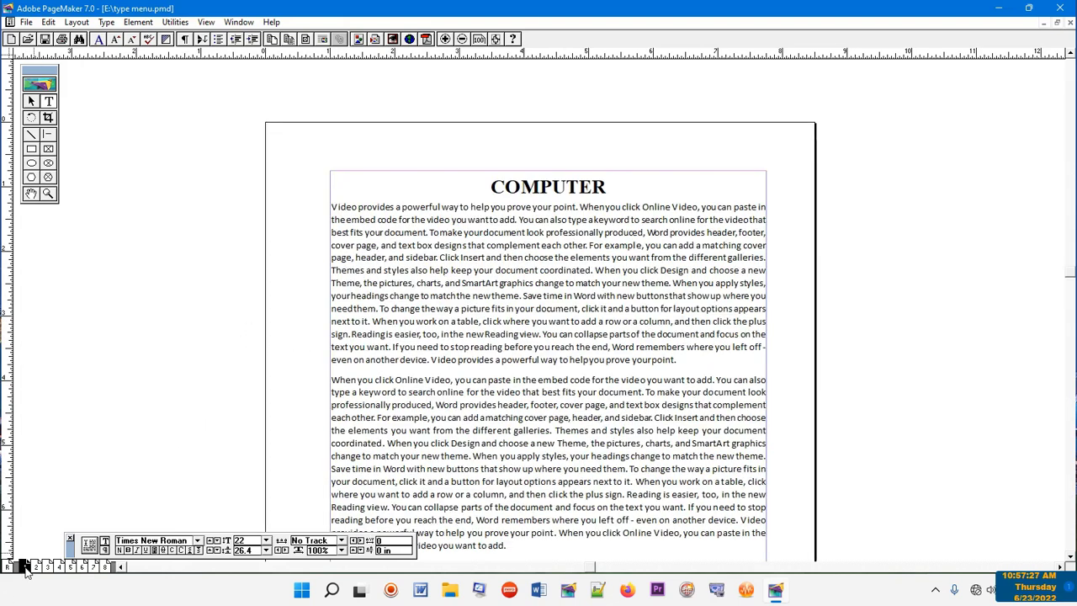
{"action": "left_click", "coordinate": [105, 23]}
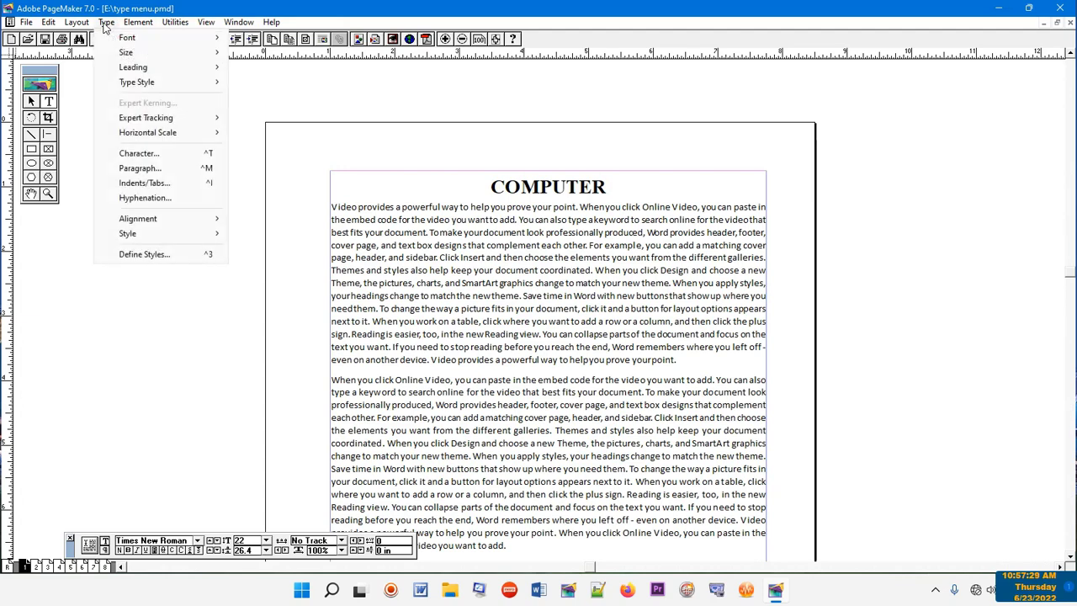
{"action": "left_click", "coordinate": [122, 257]}
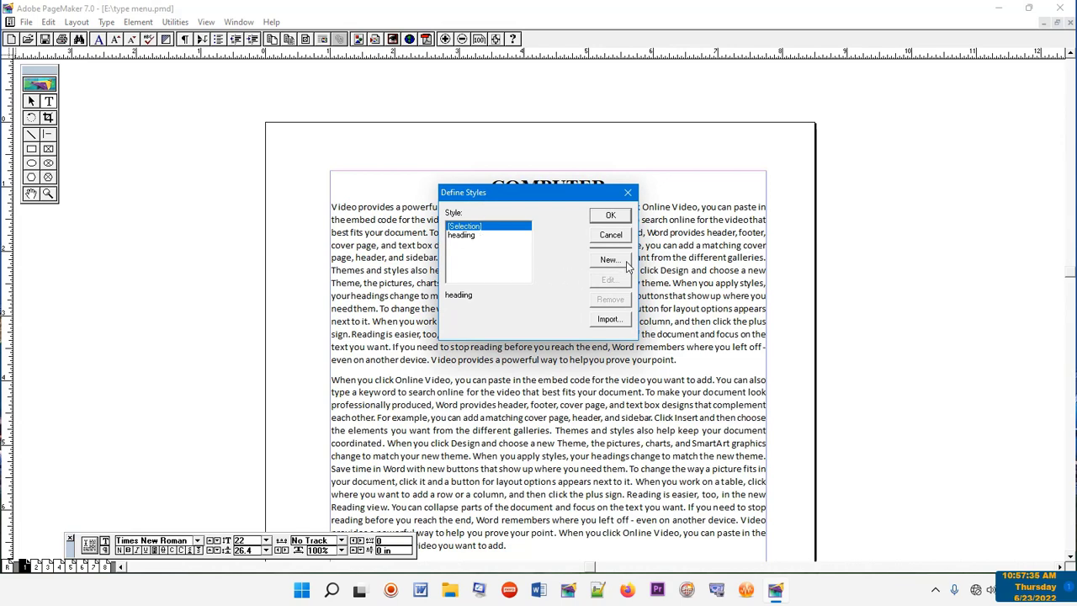
{"action": "left_click", "coordinate": [611, 261]}
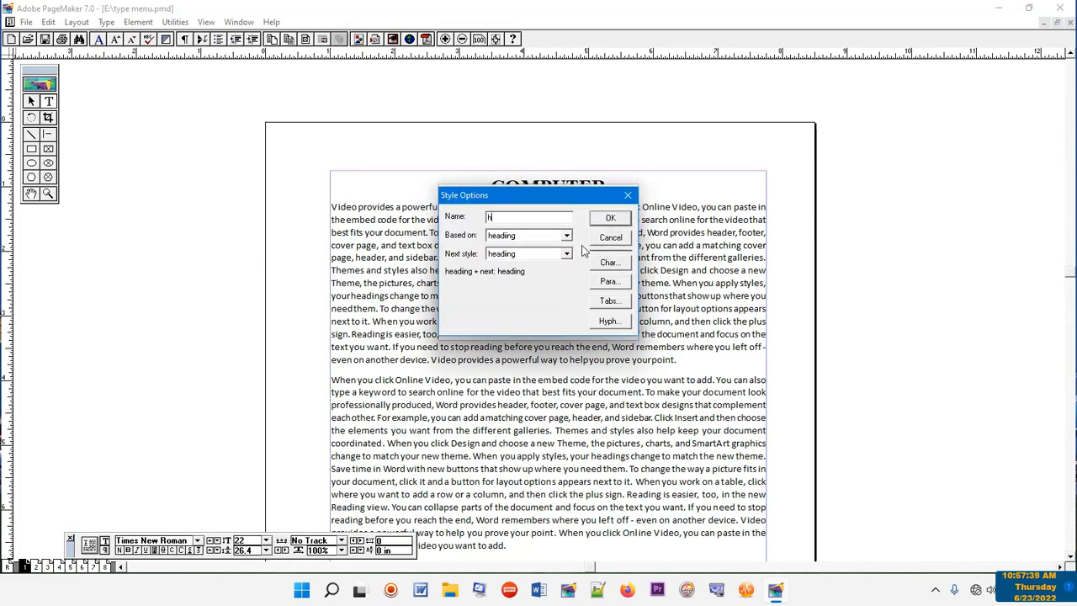
{"action": "type", "text": "eading1"}
{"action": "left_click", "coordinate": [609, 282]}
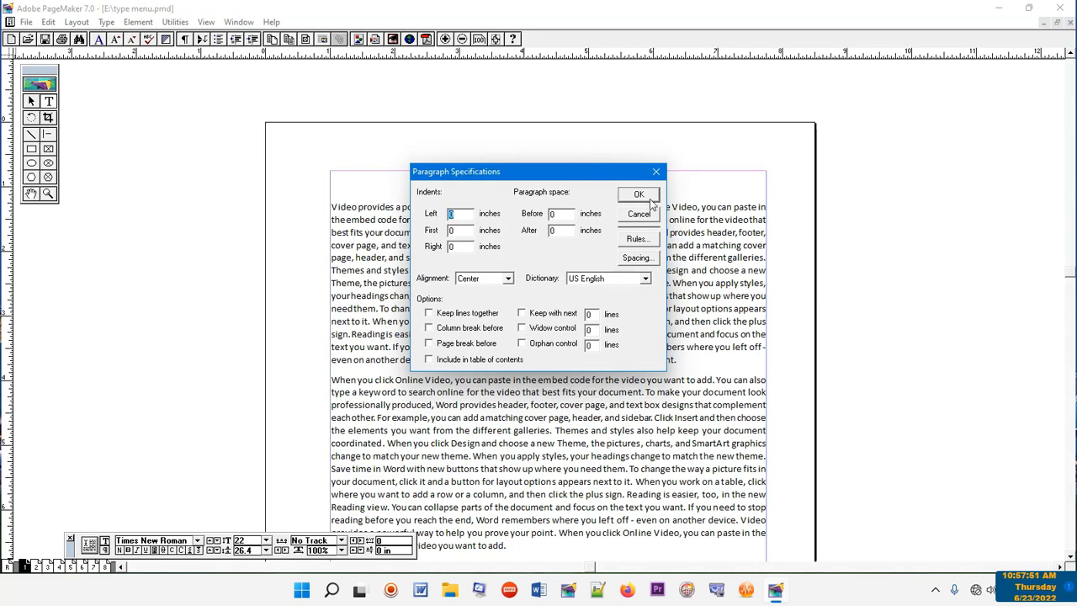
{"action": "left_click", "coordinate": [644, 216]}
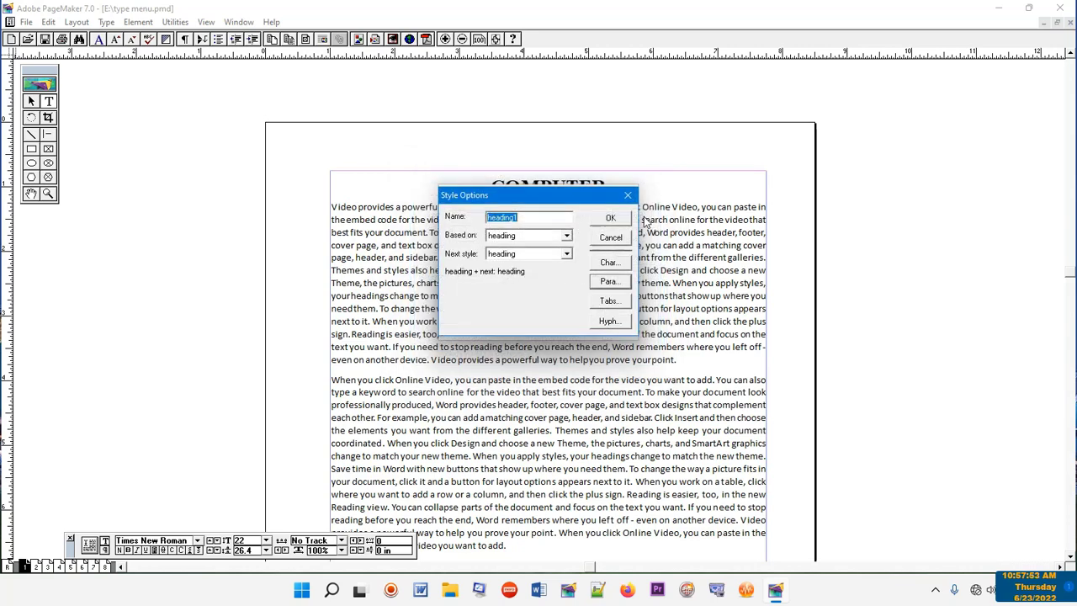
Step: Set the character size of the heading1 style to 18 points
{"action": "left_click", "coordinate": [609, 263]}
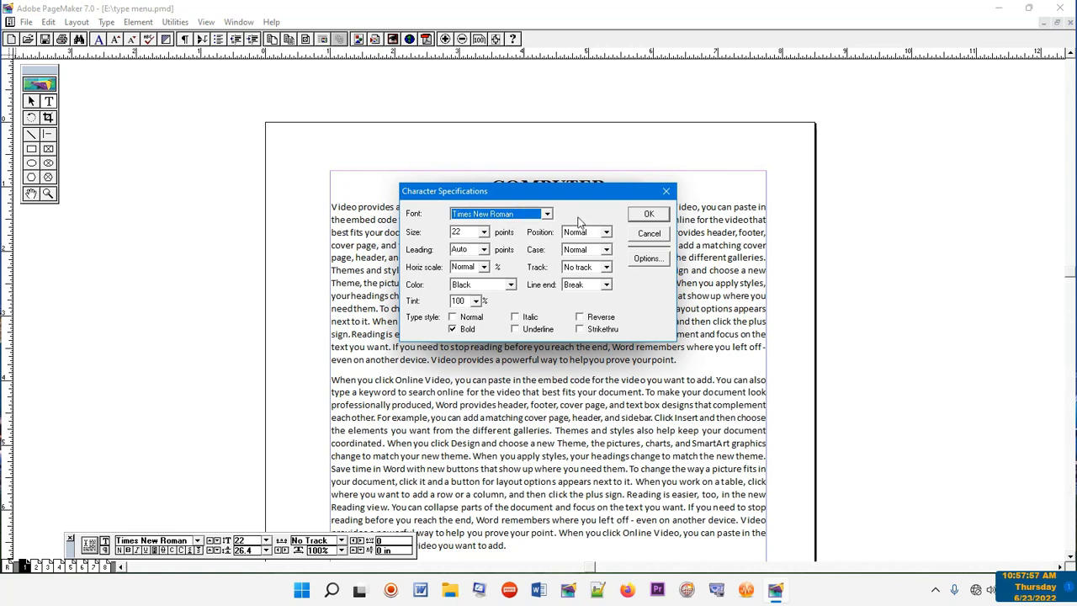
{"action": "left_click", "coordinate": [484, 233]}
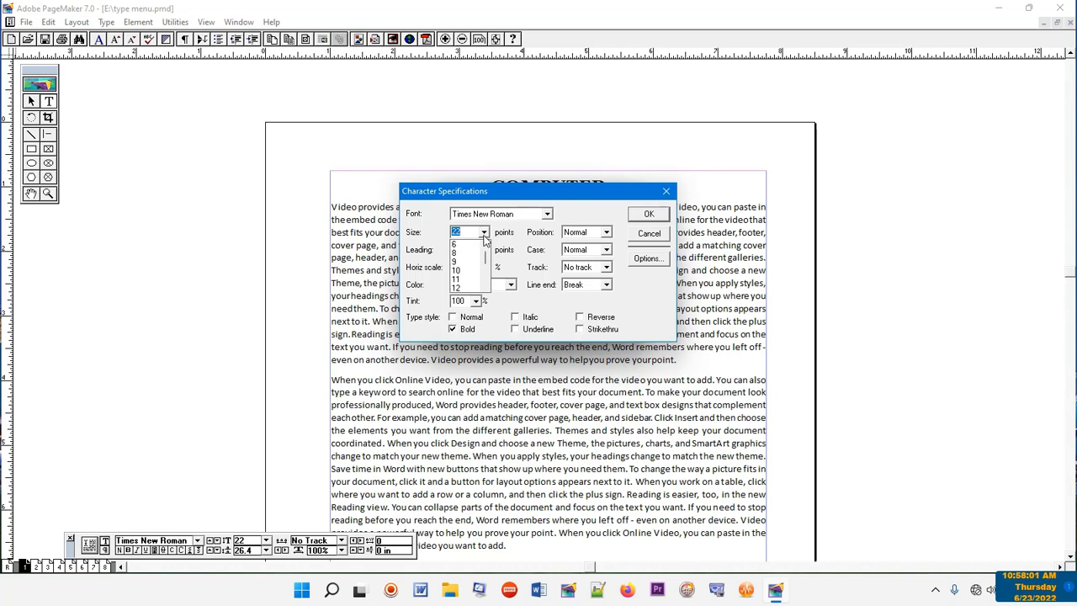
{"action": "left_click_drag", "start_coordinate": [485, 258], "coordinate": [487, 266]}
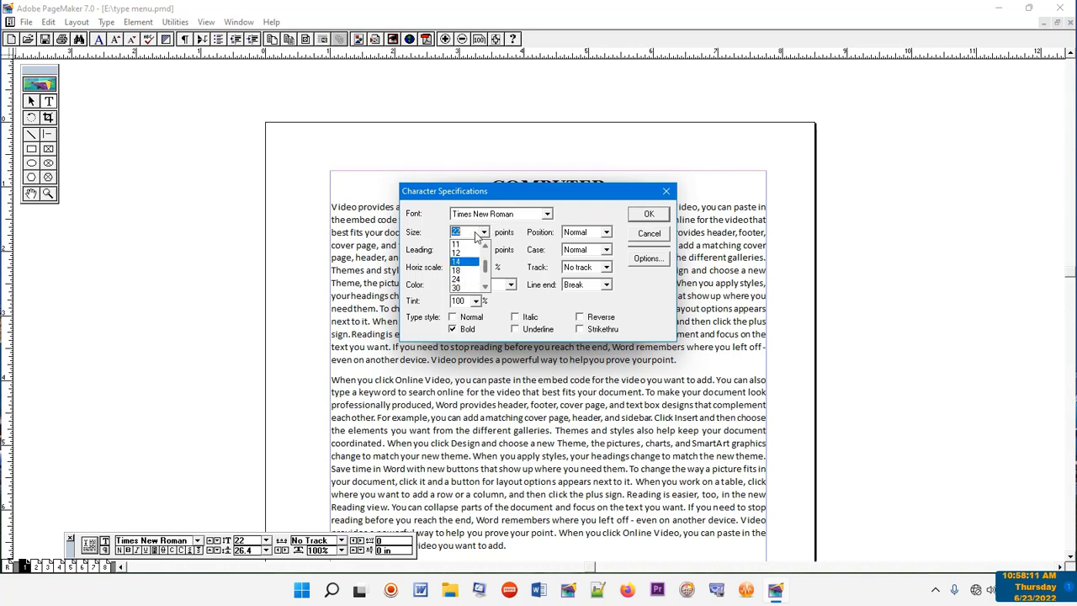
{"action": "left_click", "coordinate": [454, 271]}
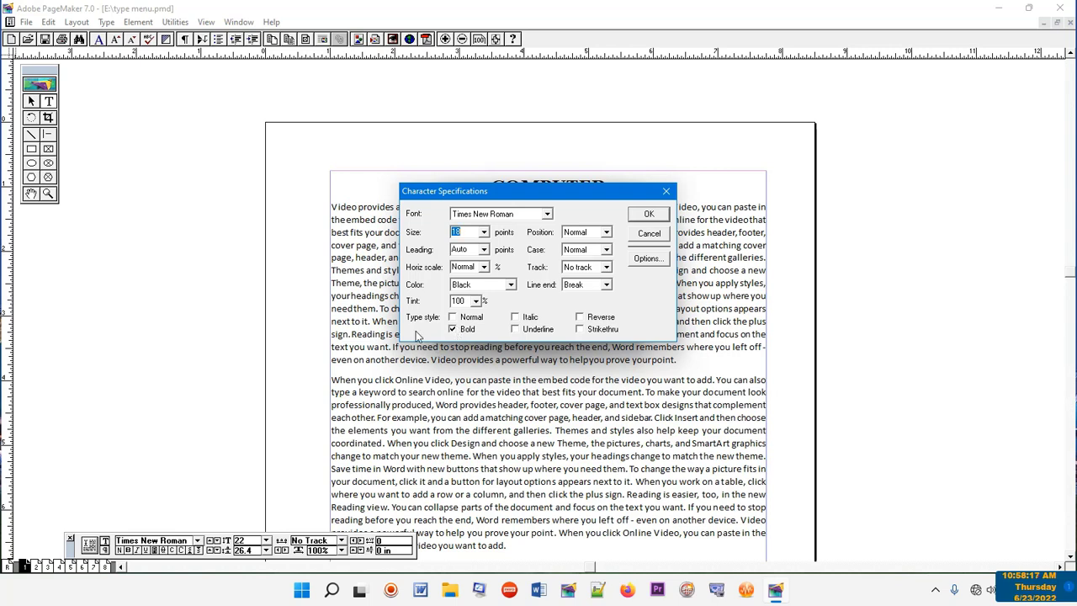
{"action": "left_click", "coordinate": [649, 216]}
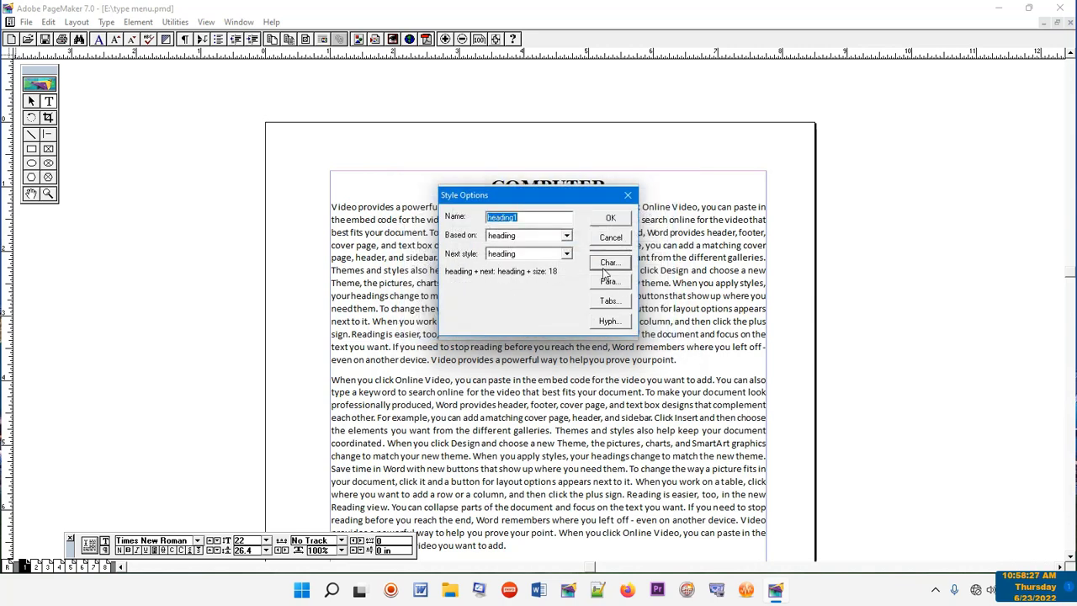
Step: Set the heading1 style's paragraph alignment to Left, with a left indent of 0.2 inches and a right indent of 2 inches
{"action": "left_click", "coordinate": [609, 282]}
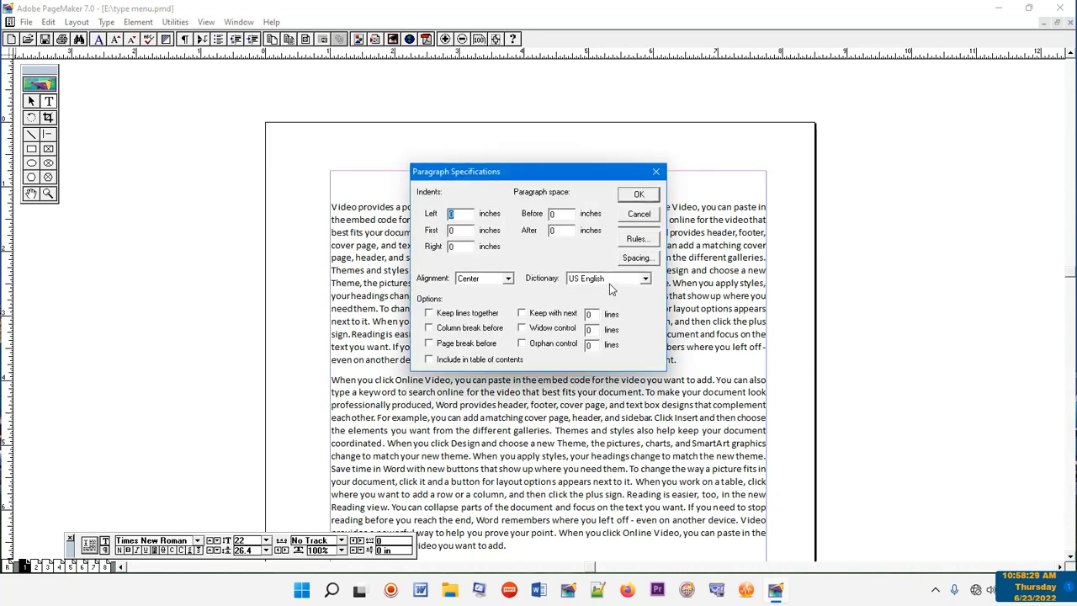
{"action": "left_click", "coordinate": [508, 279]}
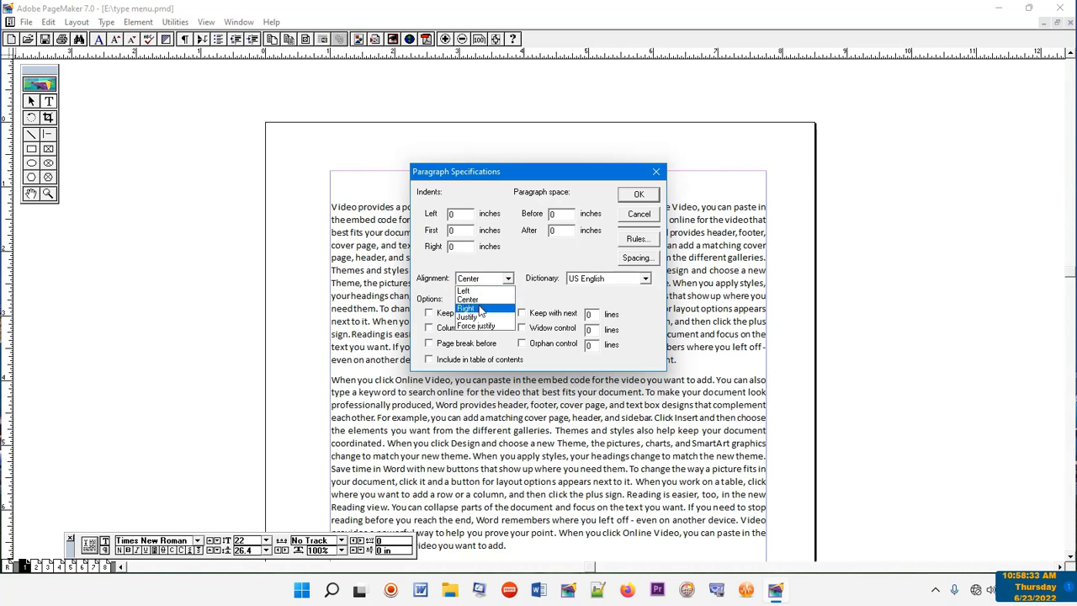
{"action": "left_click", "coordinate": [469, 294]}
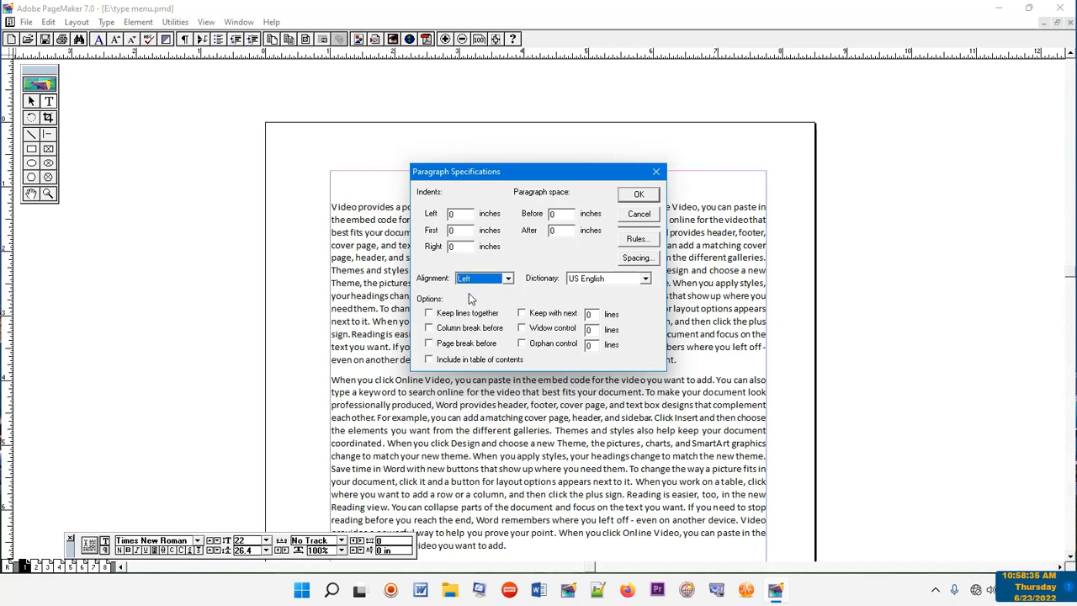
{"action": "left_click", "coordinate": [458, 214]}
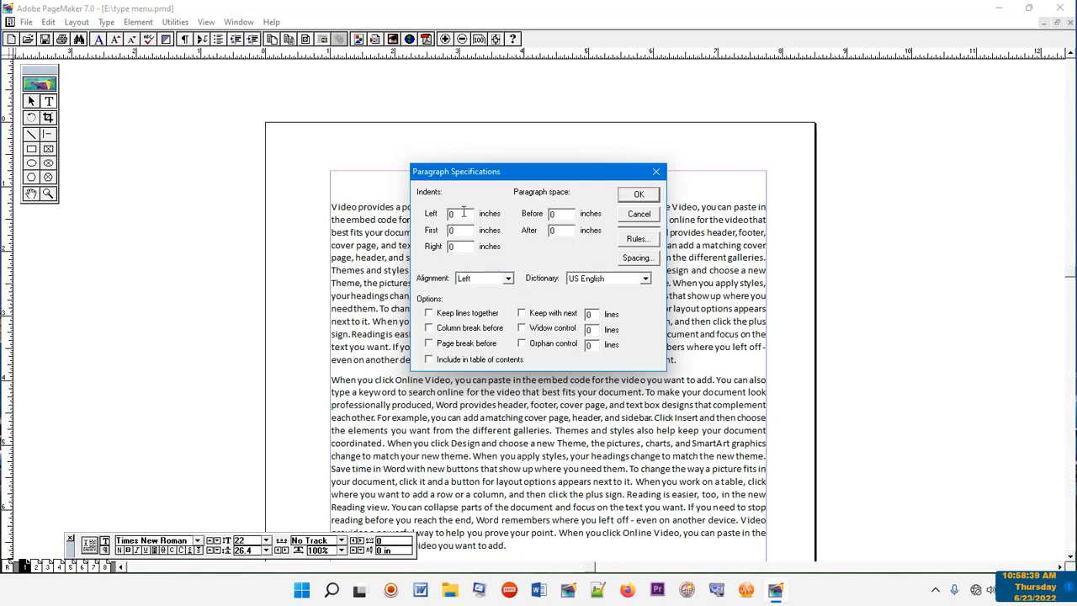
{"action": "type", "text": ".2"}
{"action": "type", "text": "2"}
{"action": "left_click", "coordinate": [639, 196]}
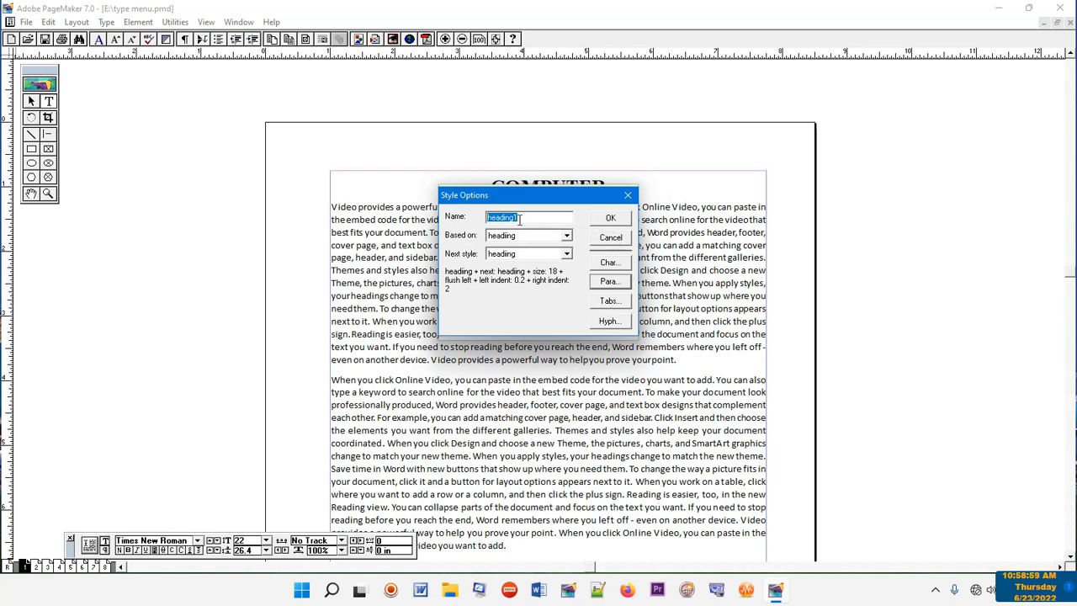
Step: Keep heading1 based on the heading style and save the style definitions
{"action": "left_click", "coordinate": [566, 236]}
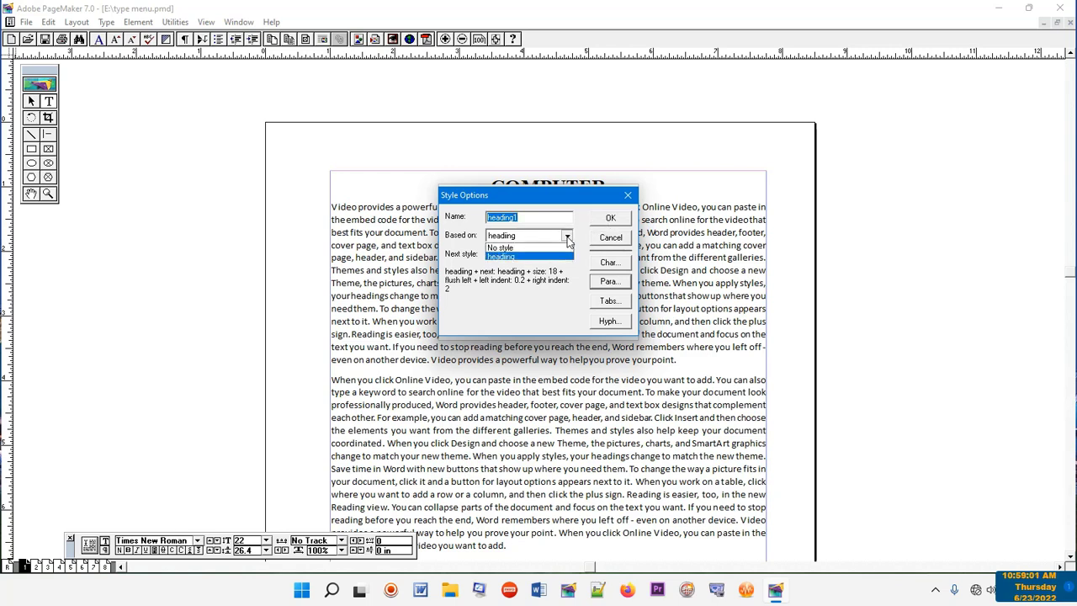
{"action": "left_click", "coordinate": [566, 236]}
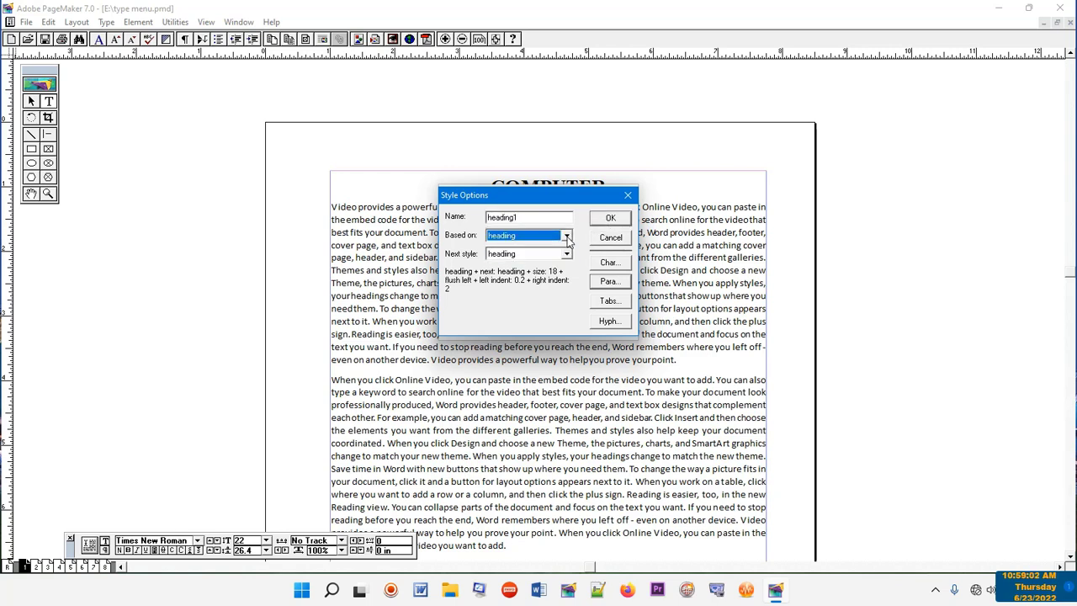
{"action": "left_click", "coordinate": [609, 220]}
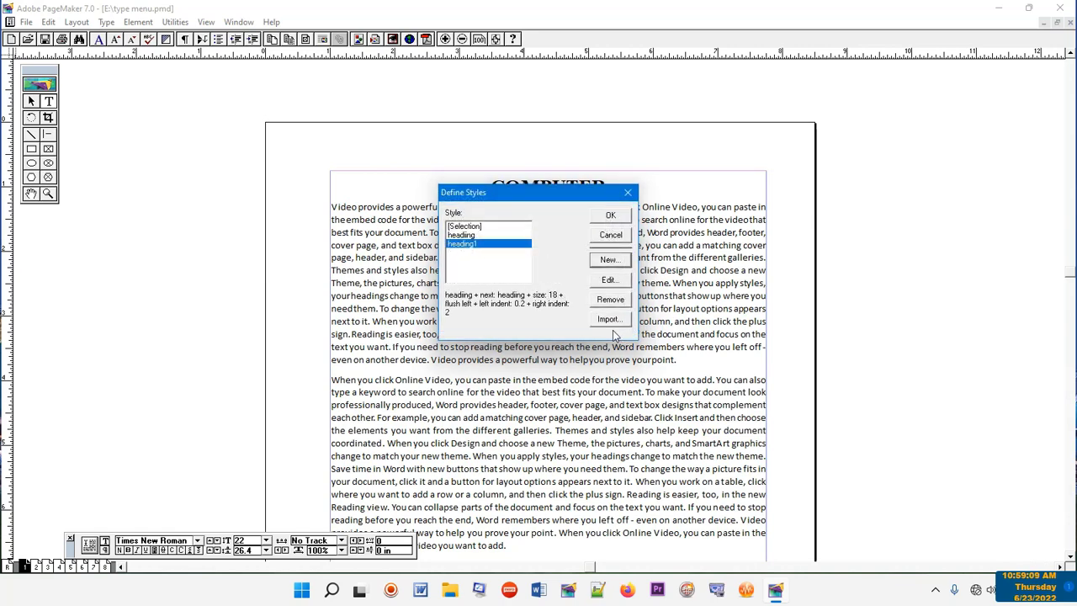
{"action": "left_click", "coordinate": [609, 216]}
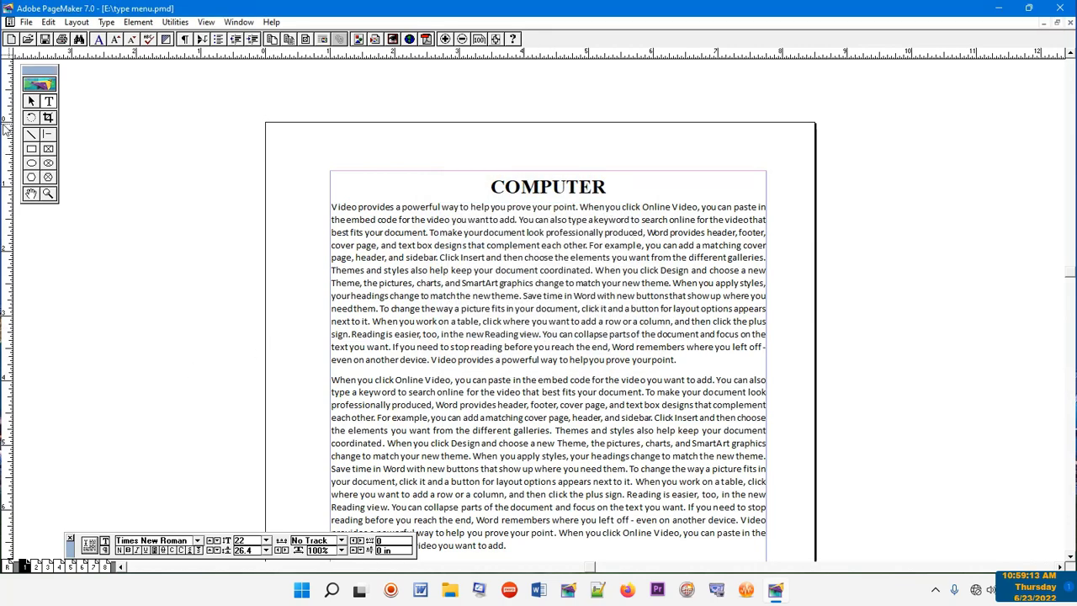
Step: Apply the heading1 style to the Processor line on page 1 using the Text tool
{"action": "left_click", "coordinate": [30, 194]}
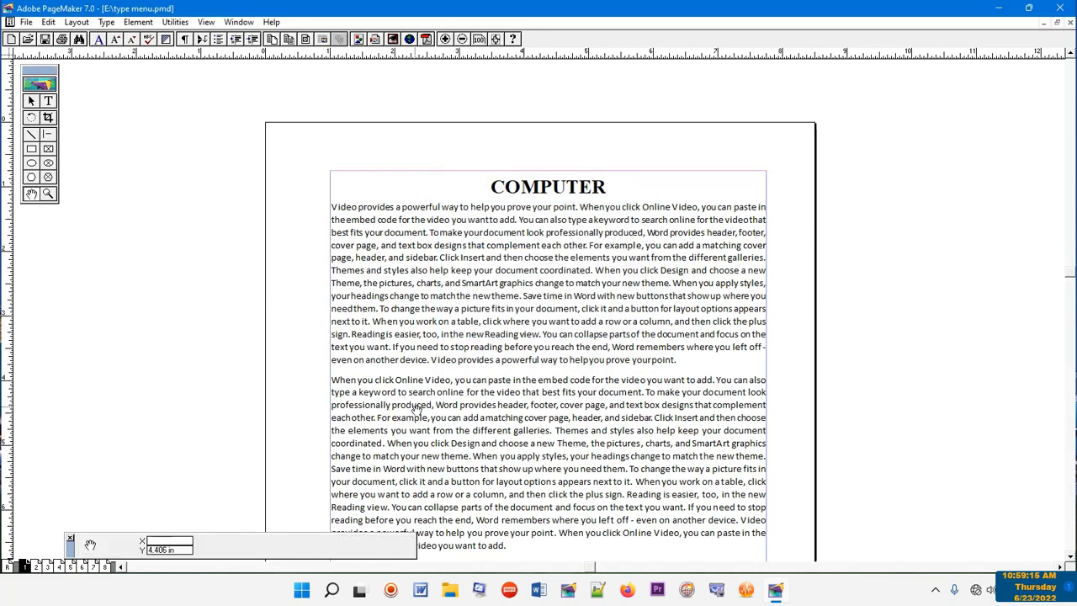
{"action": "left_click_drag", "start_coordinate": [412, 432], "coordinate": [427, 264]}
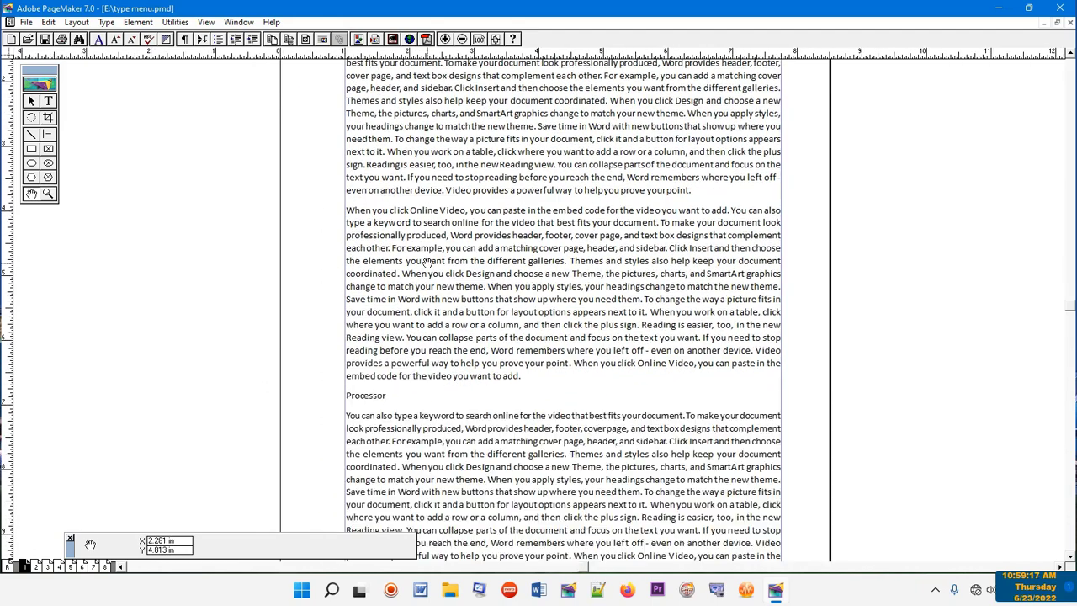
{"action": "left_click_drag", "start_coordinate": [433, 326], "coordinate": [434, 264]}
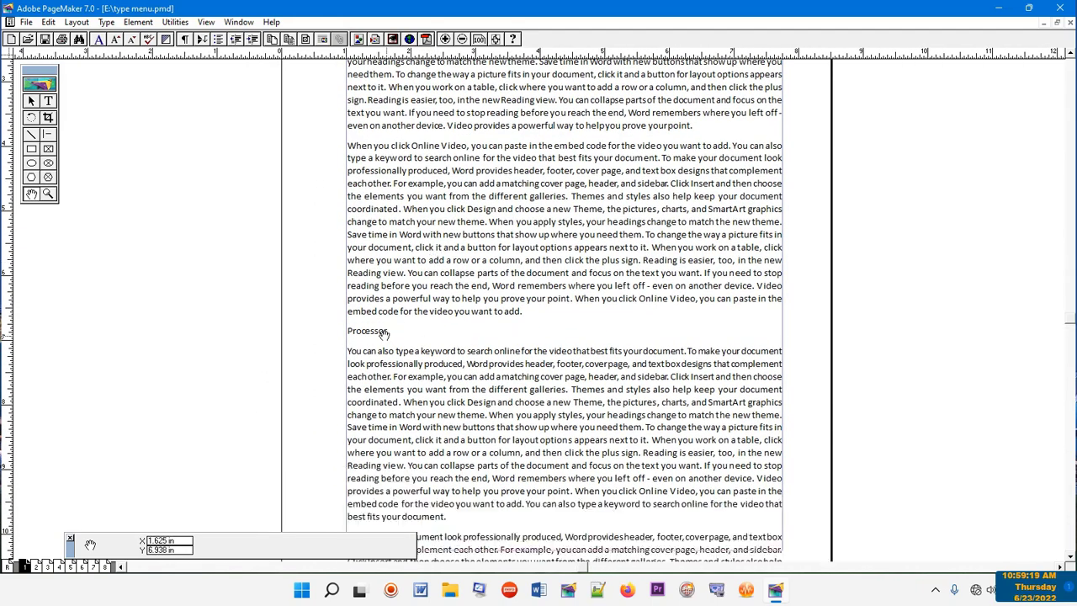
{"action": "left_click", "coordinate": [48, 102]}
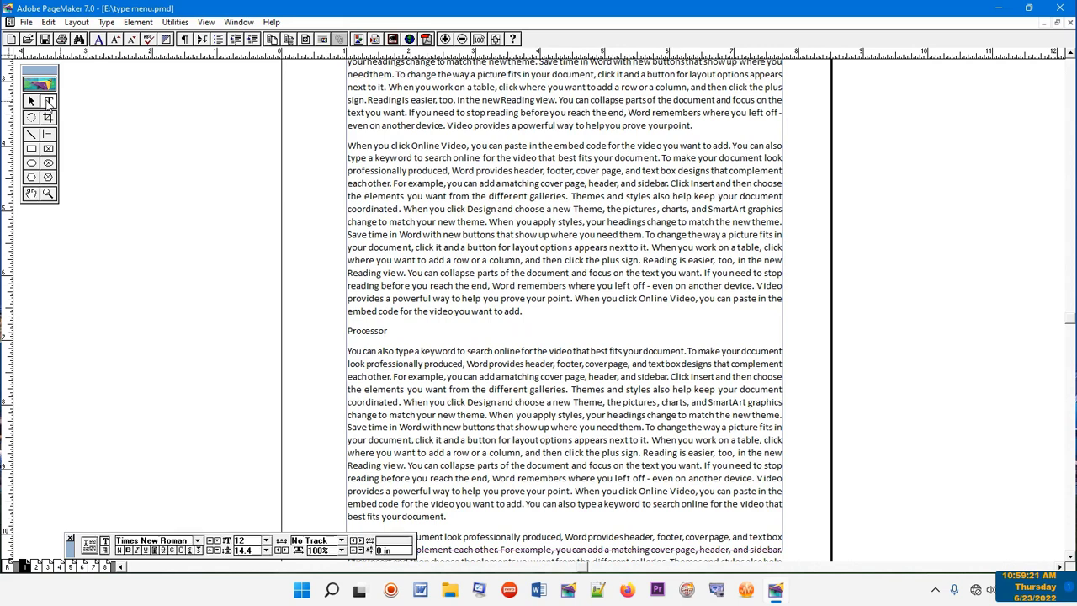
{"action": "left_click", "coordinate": [371, 330]}
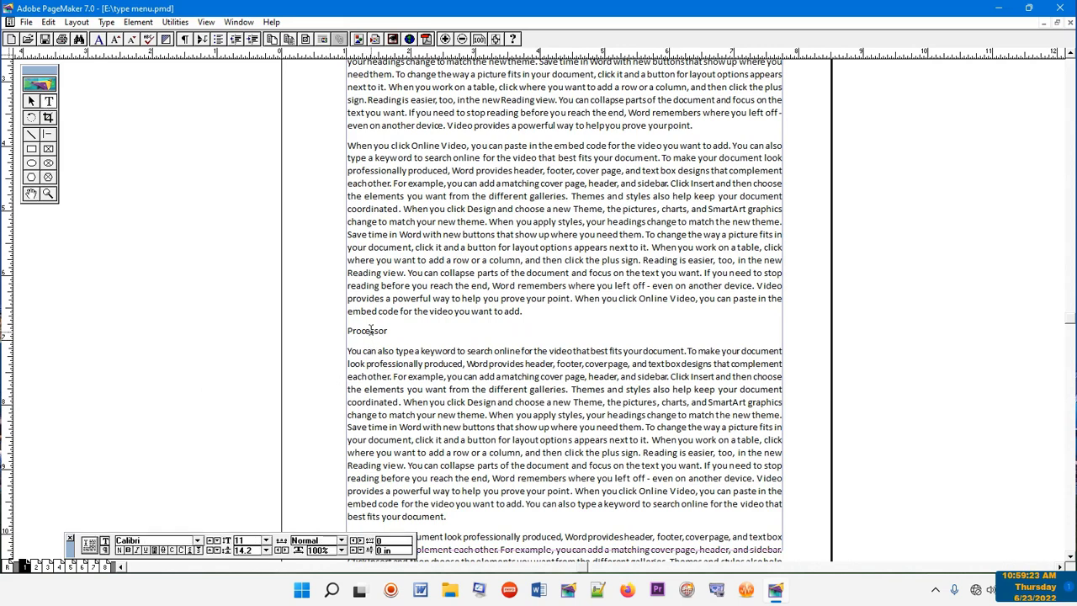
{"action": "left_click", "coordinate": [106, 23]}
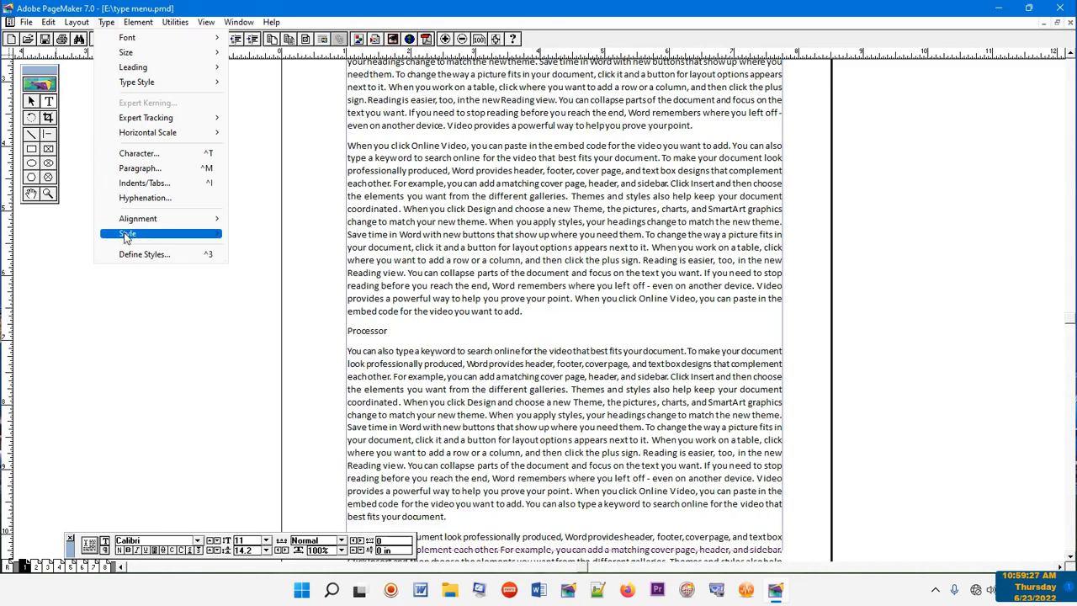
{"action": "mouse_move", "coordinate": [126, 238]}
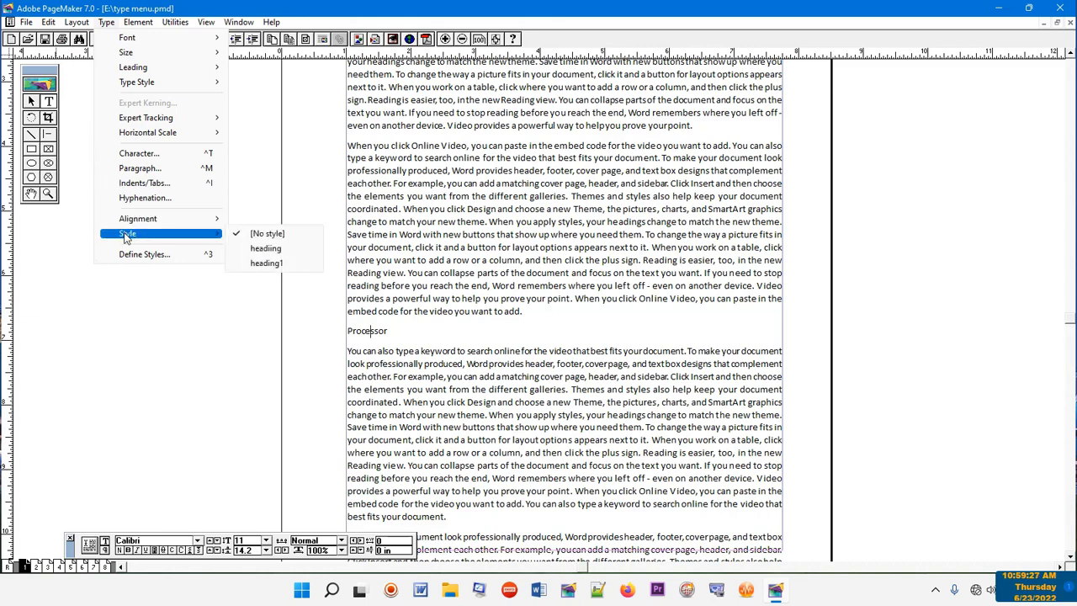
{"action": "left_click", "coordinate": [285, 266]}
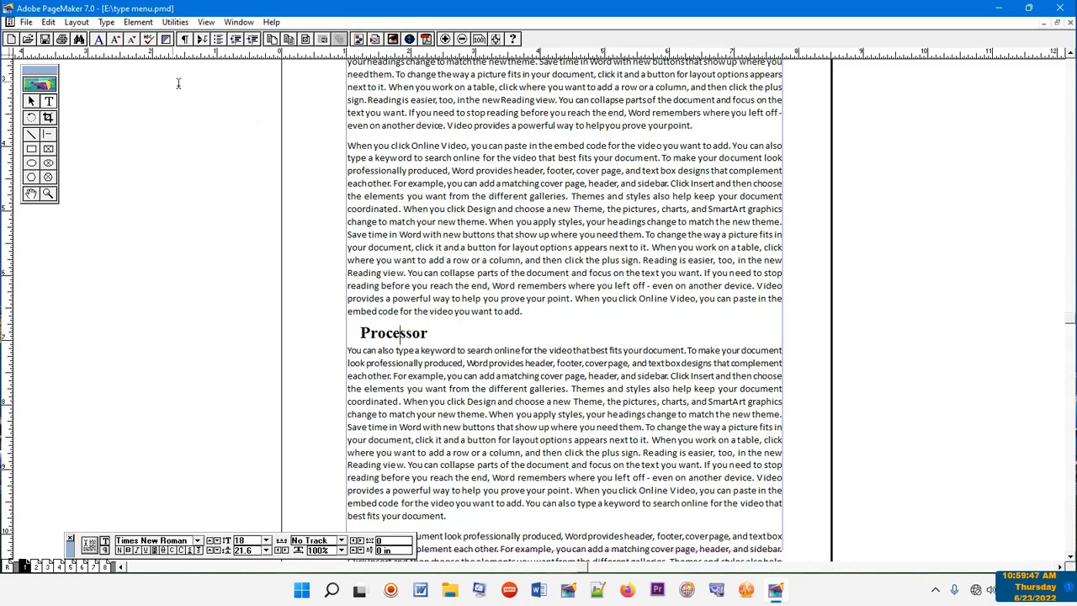
Step: Start a new style named heading2 based on heading1 and set its character size to 14 points
{"action": "left_click", "coordinate": [105, 23]}
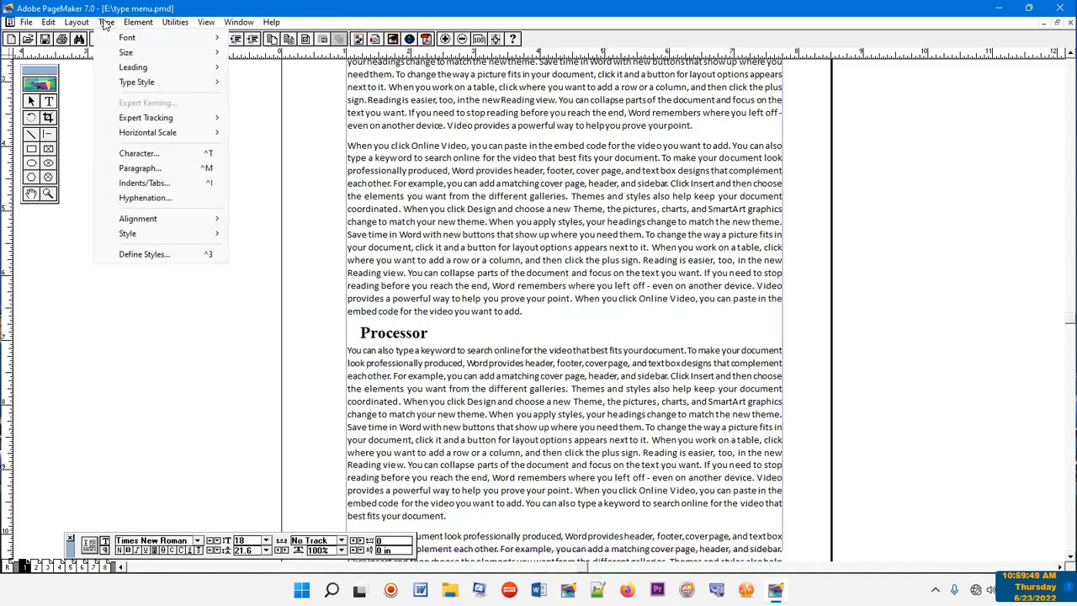
{"action": "left_click", "coordinate": [135, 254]}
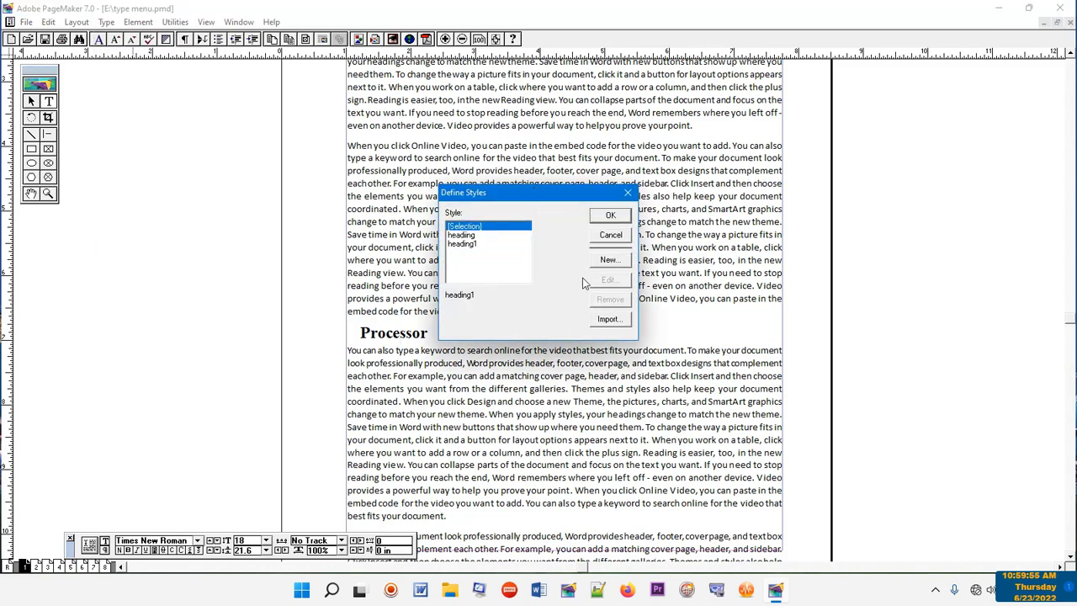
{"action": "left_click", "coordinate": [609, 260]}
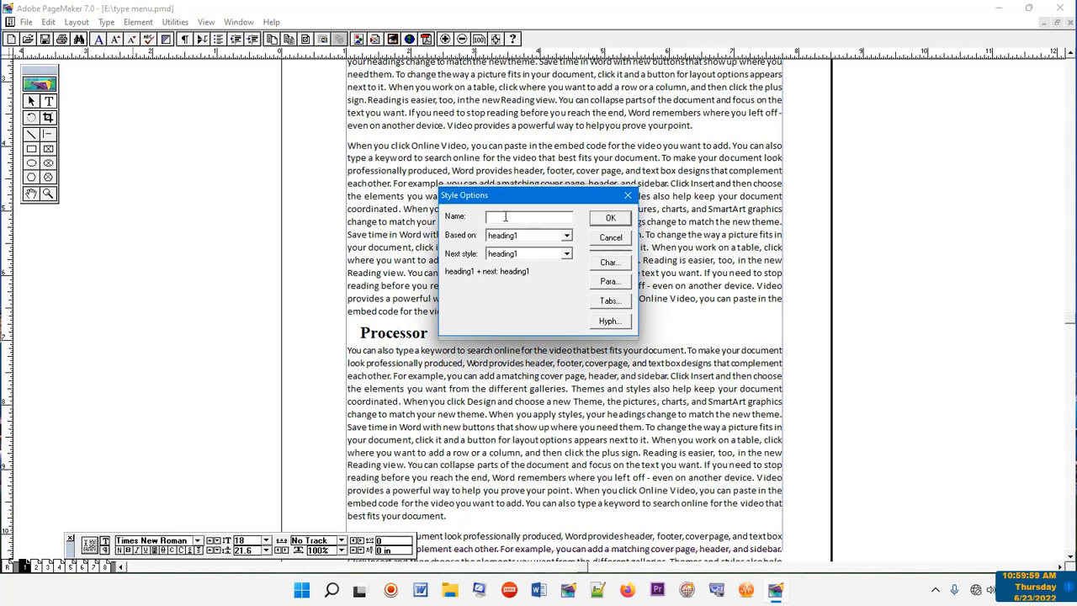
{"action": "type", "text": "heading2"}
{"action": "left_click", "coordinate": [609, 263]}
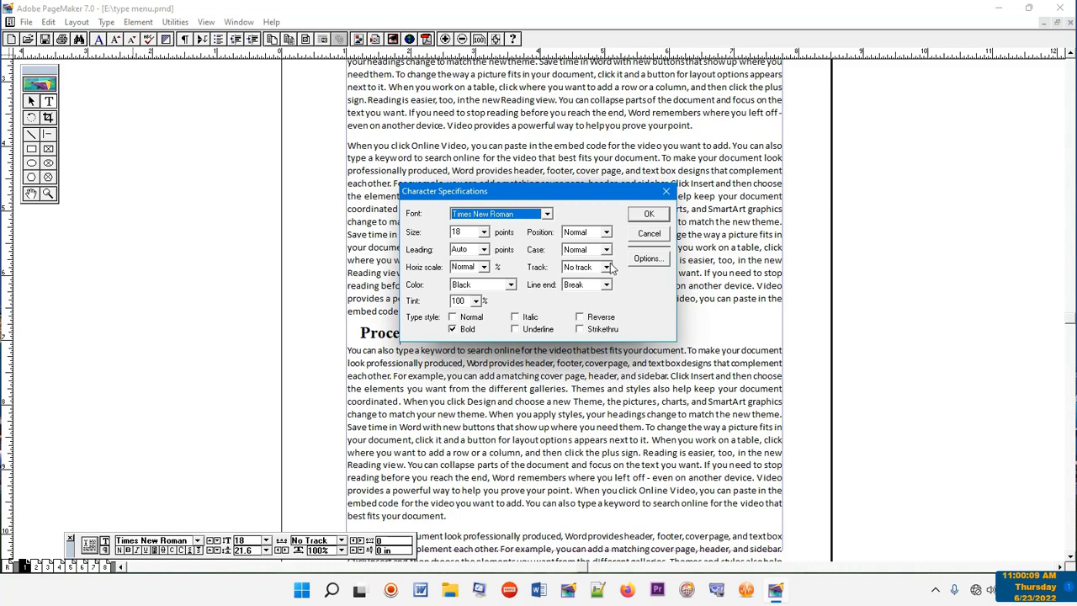
{"action": "double_click", "coordinate": [471, 232]}
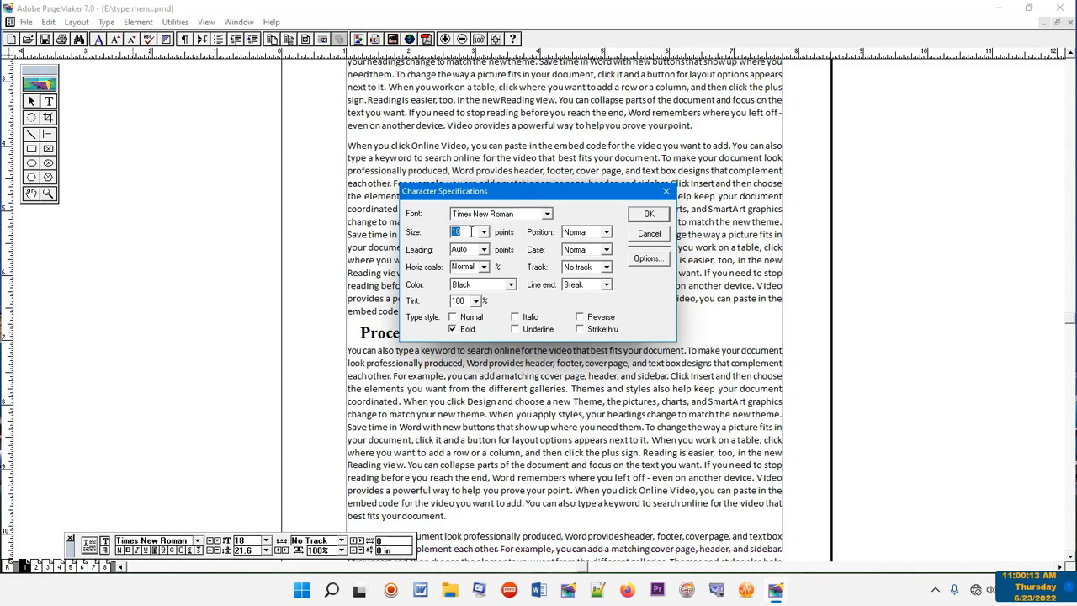
{"action": "type", "text": "14"}
{"action": "left_click", "coordinate": [654, 217]}
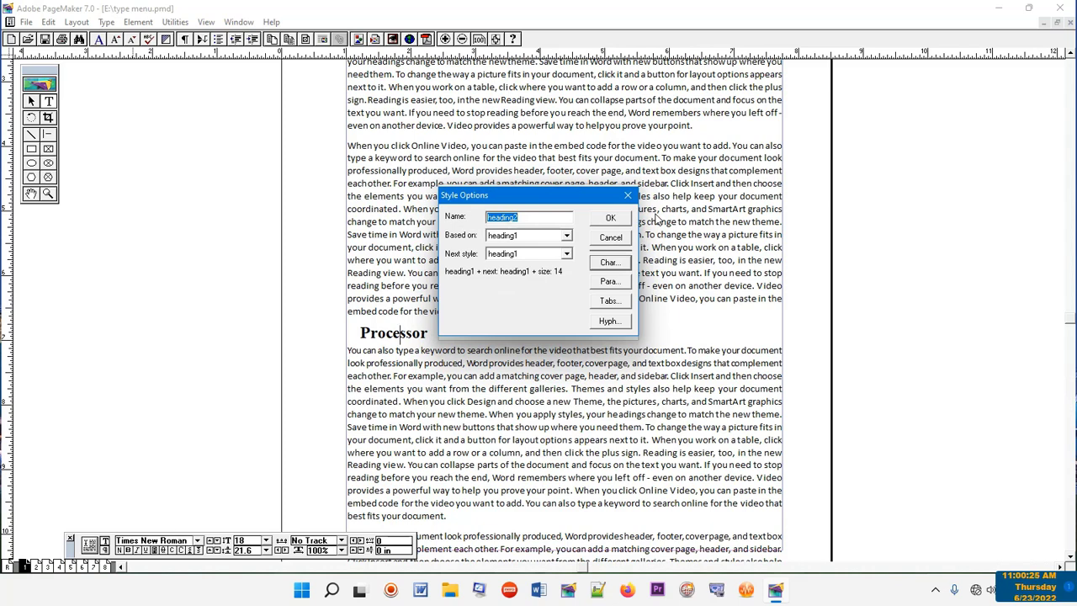
Step: Set the heading2 style's right indent to 0 inches and save the style definitions
{"action": "left_click", "coordinate": [611, 282]}
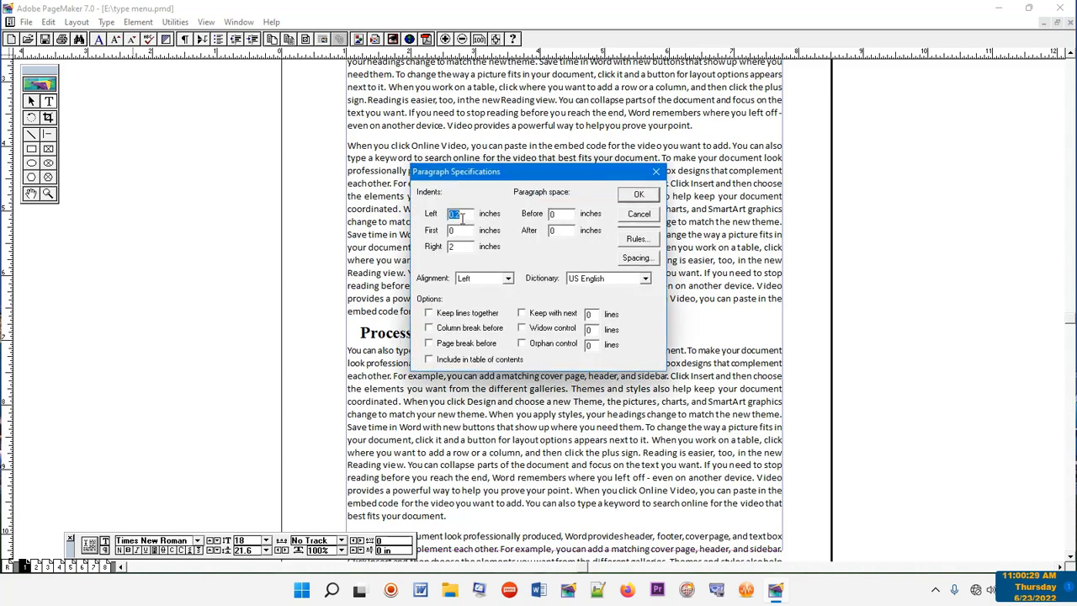
{"action": "left_click", "coordinate": [464, 216]}
{"action": "left_click_drag", "start_coordinate": [458, 246], "coordinate": [429, 250]}
{"action": "left_click", "coordinate": [639, 196]}
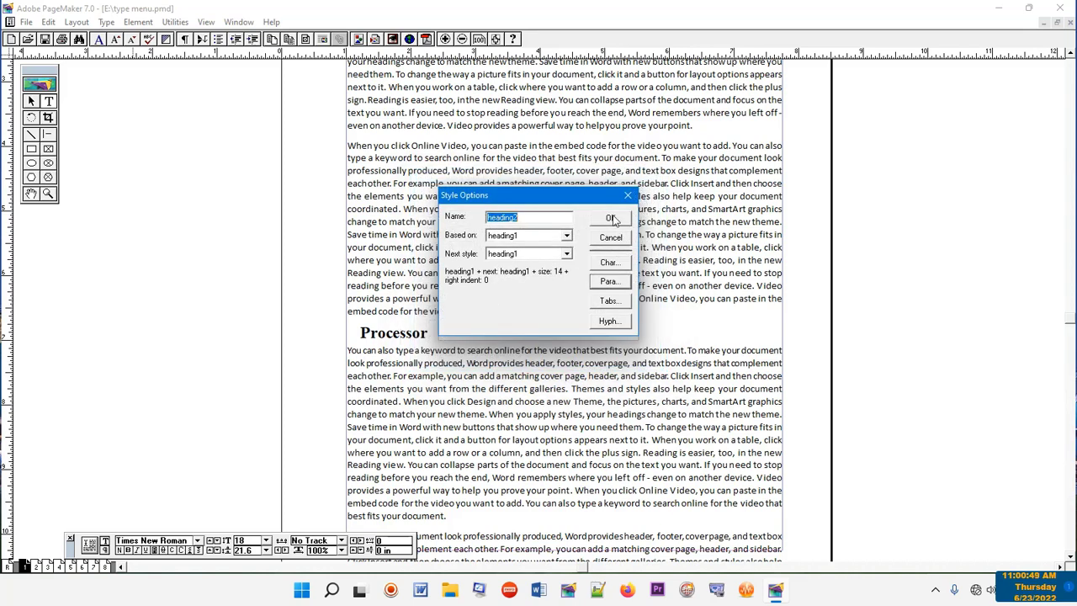
{"action": "left_click", "coordinate": [612, 219]}
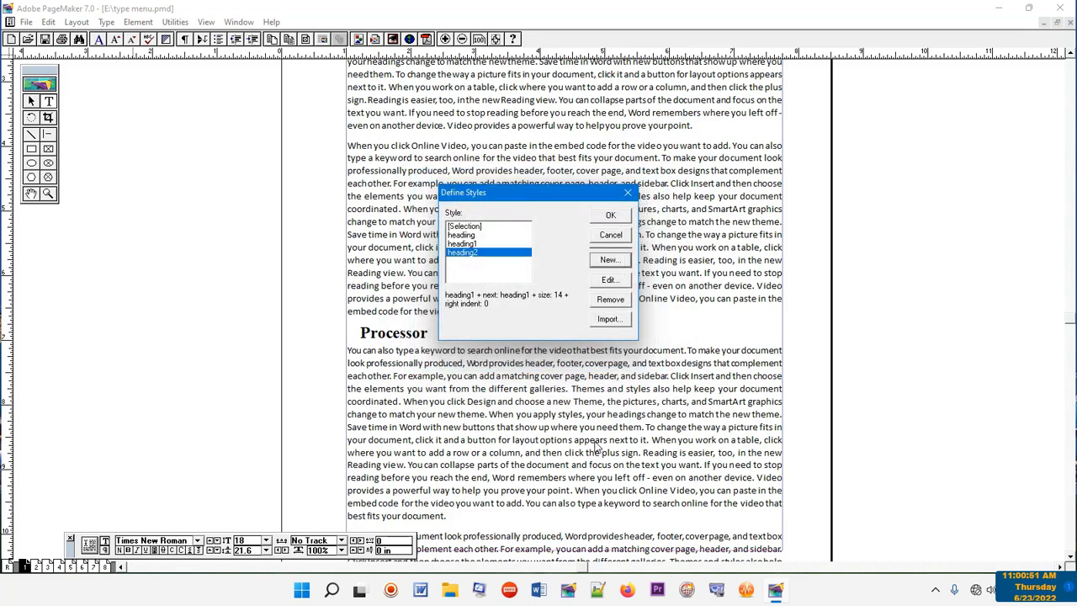
{"action": "left_click", "coordinate": [610, 216]}
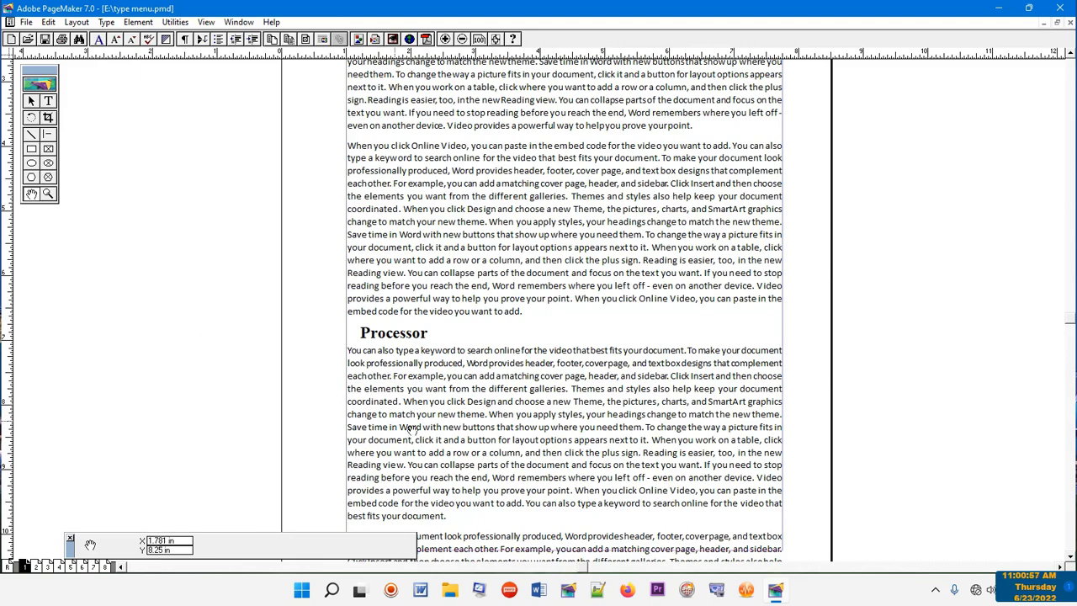
Step: Apply the heading2 style to the Motherboard line on page 2 using the Text tool
{"action": "scroll", "coordinate": [474, 486], "scroll_direction": "down", "scroll_amount": 3}
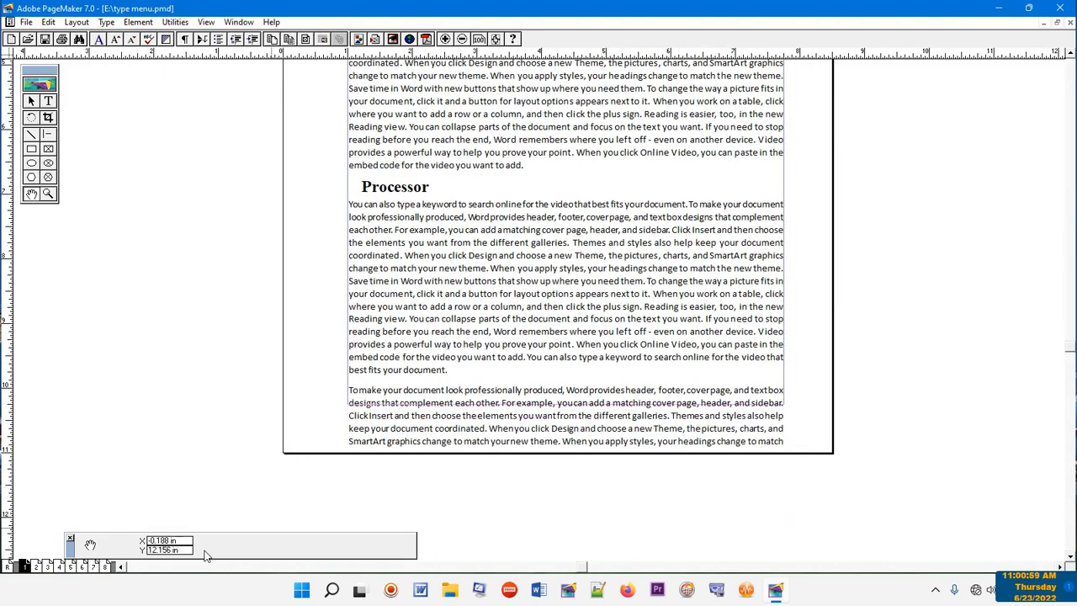
{"action": "left_click", "coordinate": [35, 566]}
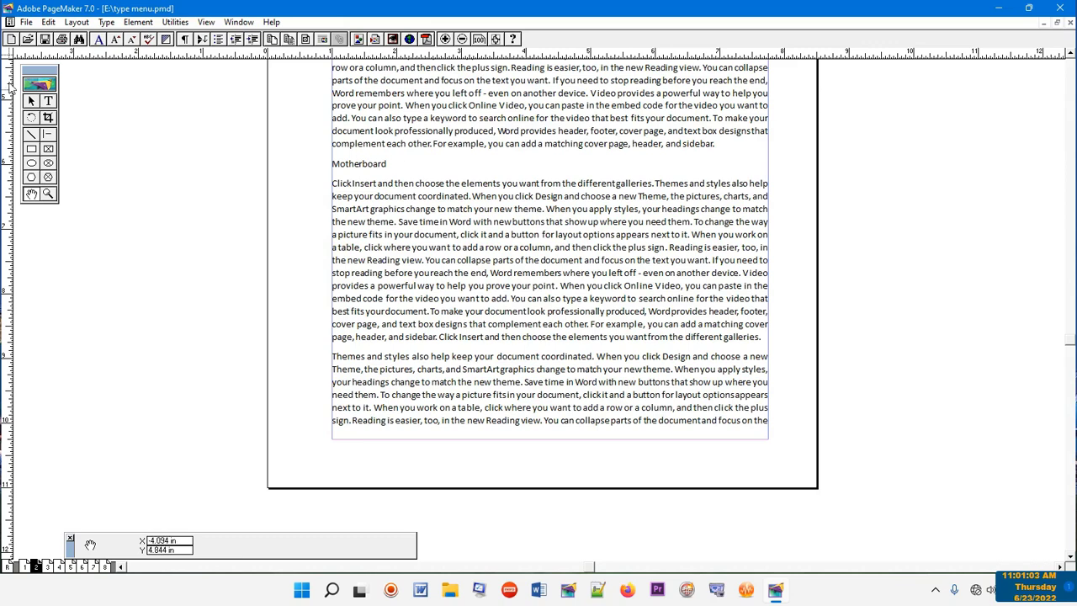
{"action": "left_click", "coordinate": [48, 101]}
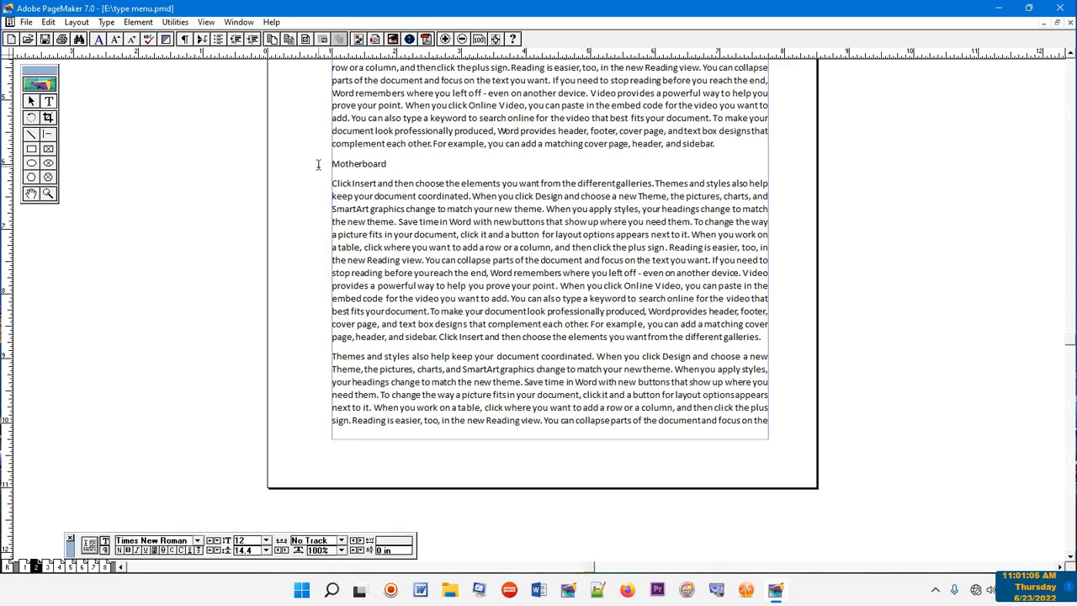
{"action": "left_click", "coordinate": [363, 165]}
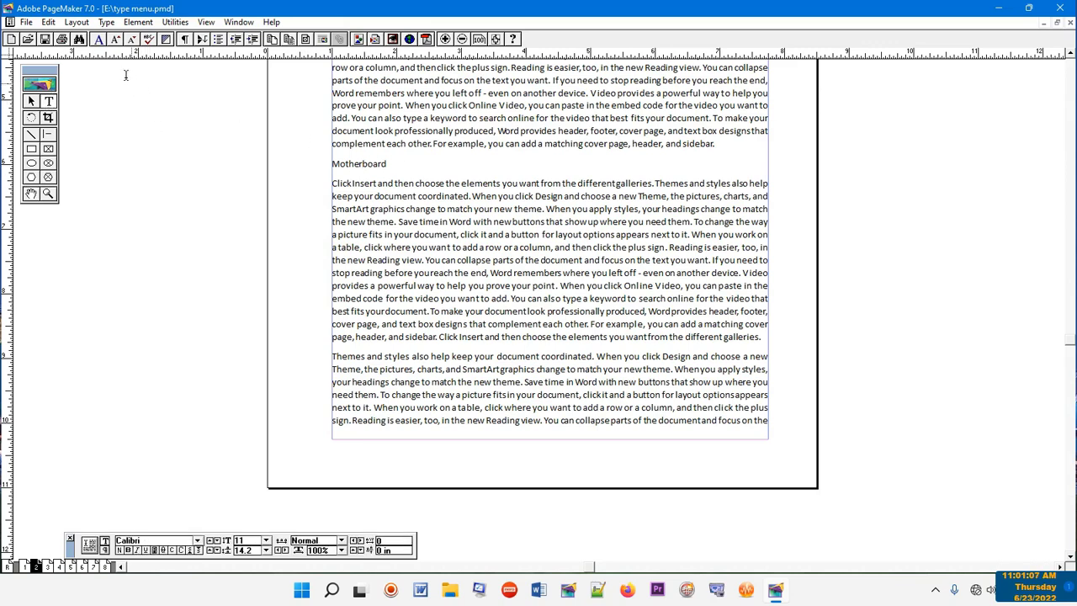
{"action": "left_click", "coordinate": [106, 22]}
{"action": "mouse_move", "coordinate": [117, 234]}
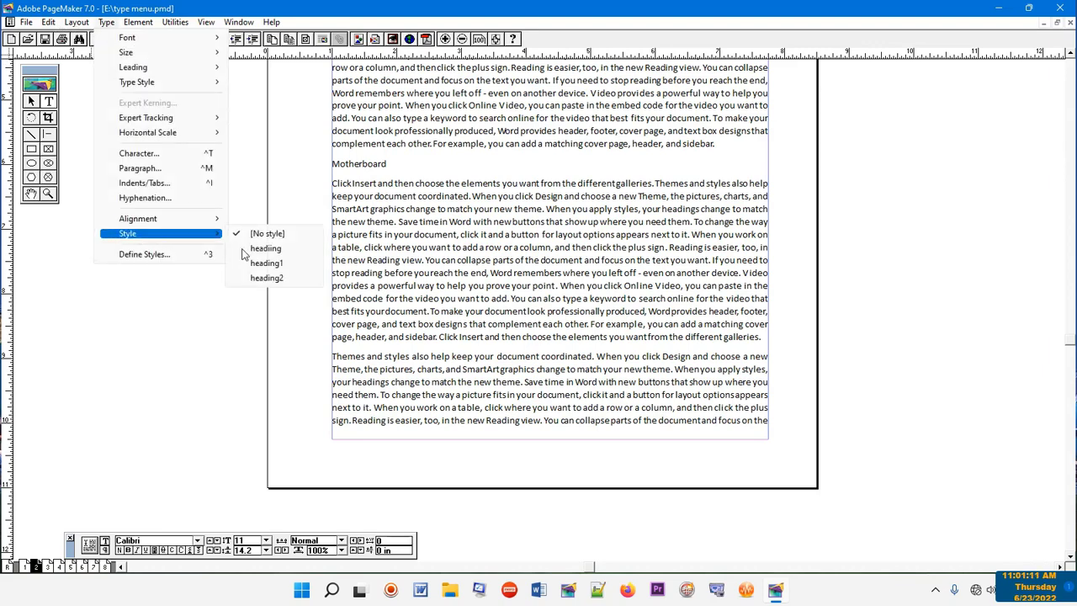
{"action": "left_click", "coordinate": [264, 278]}
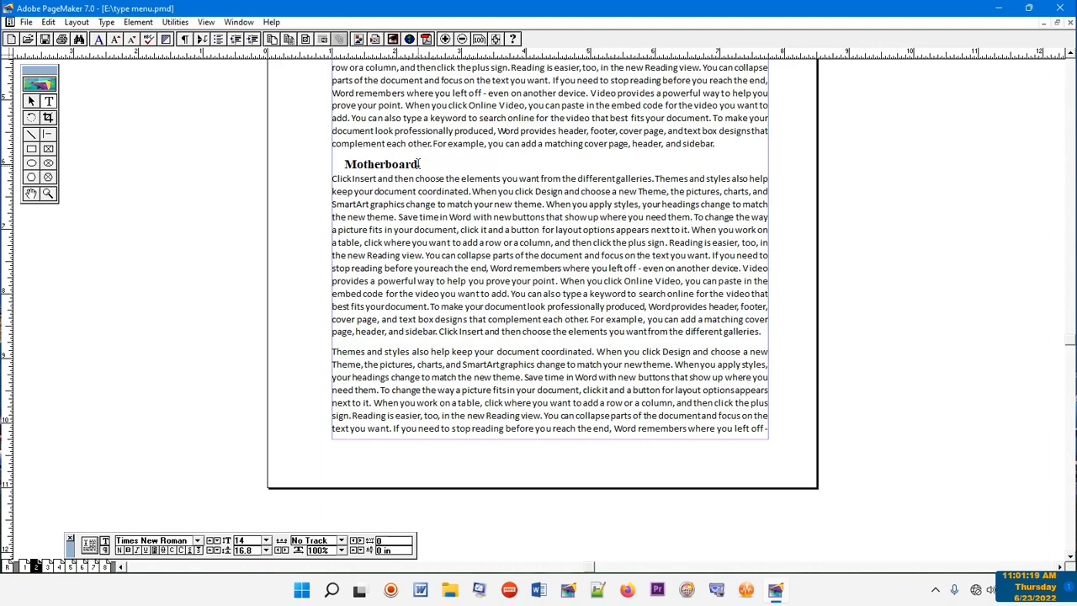
Step: Start a new style named body text based on heading2, with 12-point characters and Normal type style
{"action": "left_click", "coordinate": [387, 164]}
{"action": "left_click", "coordinate": [106, 21]}
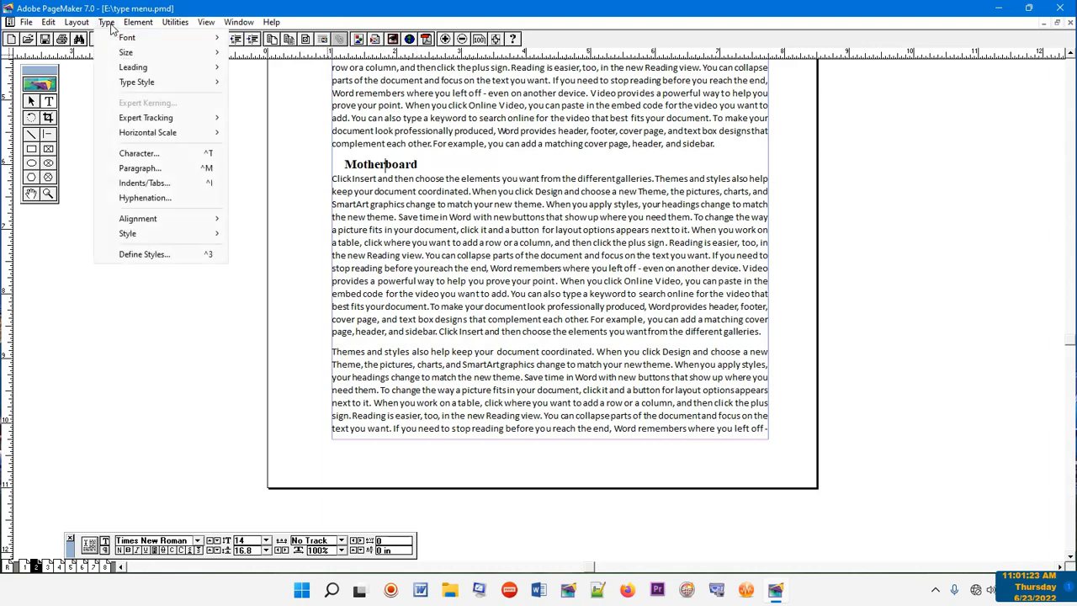
{"action": "left_click", "coordinate": [141, 256]}
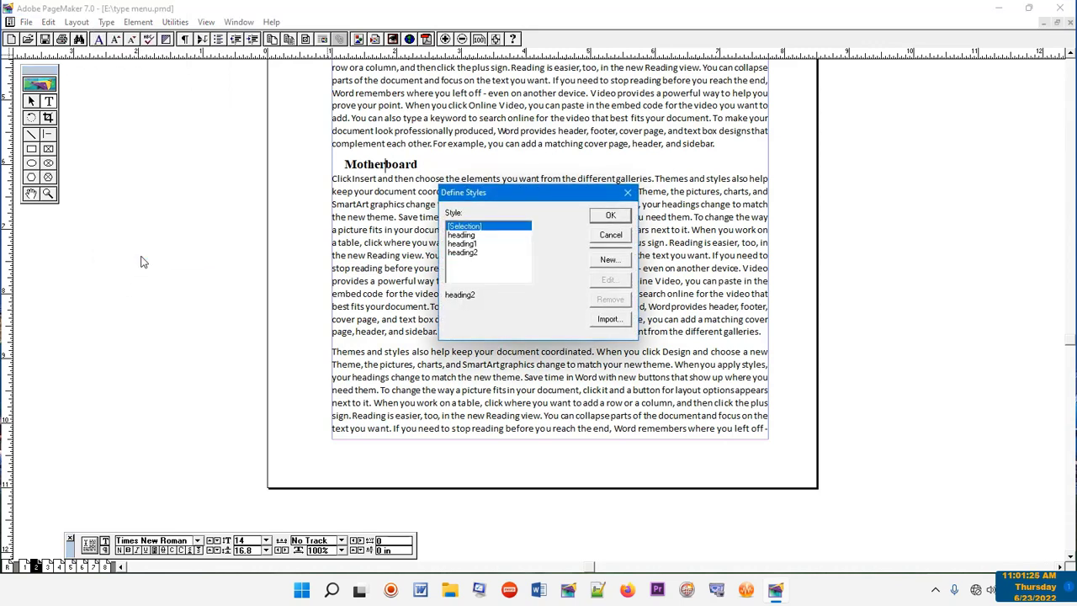
{"action": "left_click", "coordinate": [608, 260]}
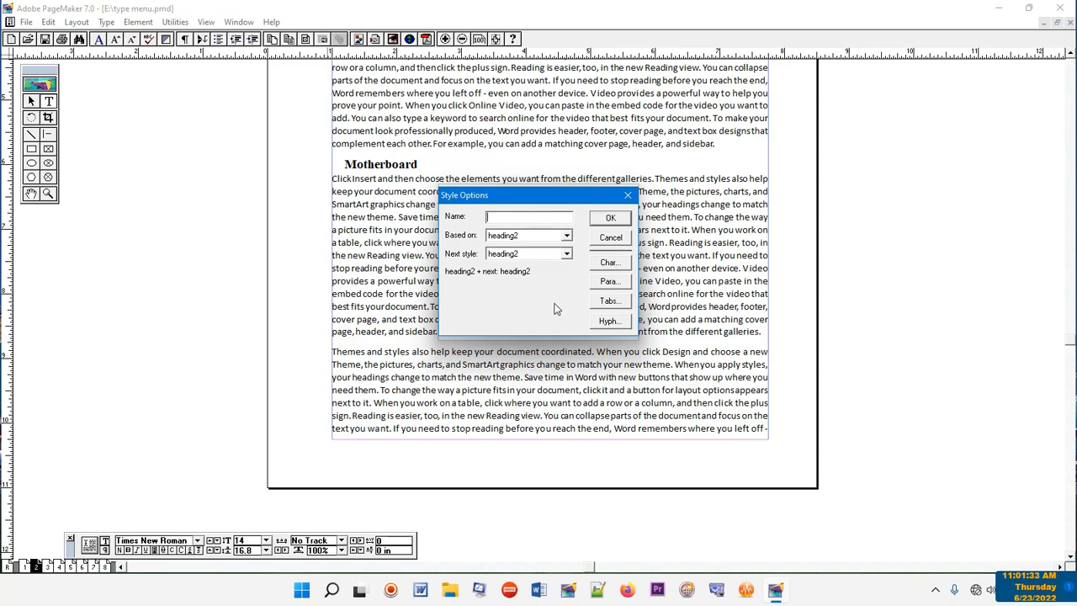
{"action": "type", "text": "body text"}
{"action": "left_click", "coordinate": [609, 263]}
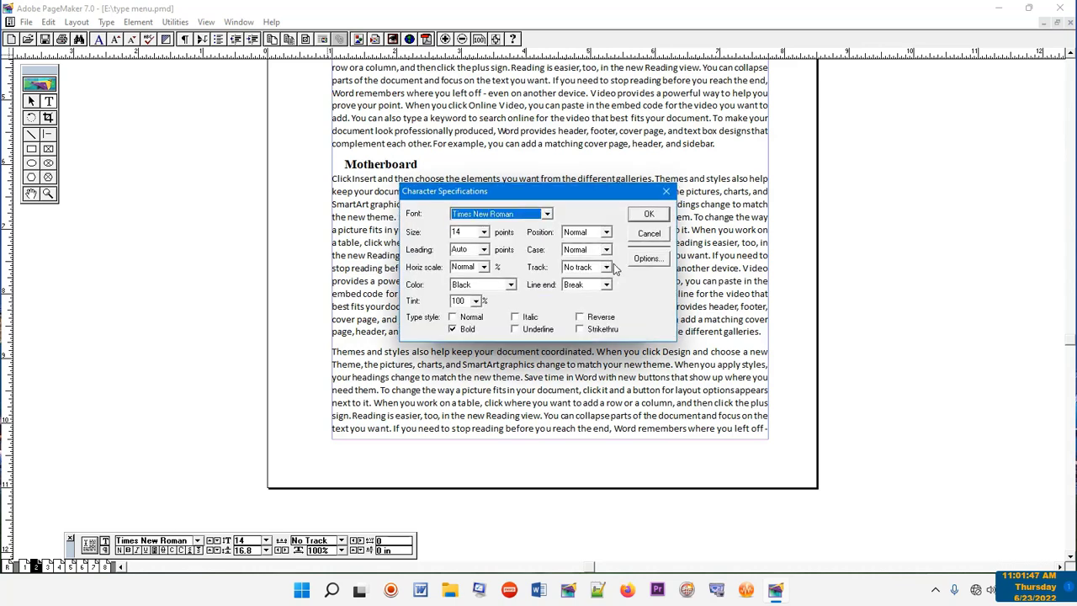
{"action": "left_click", "coordinate": [484, 232]}
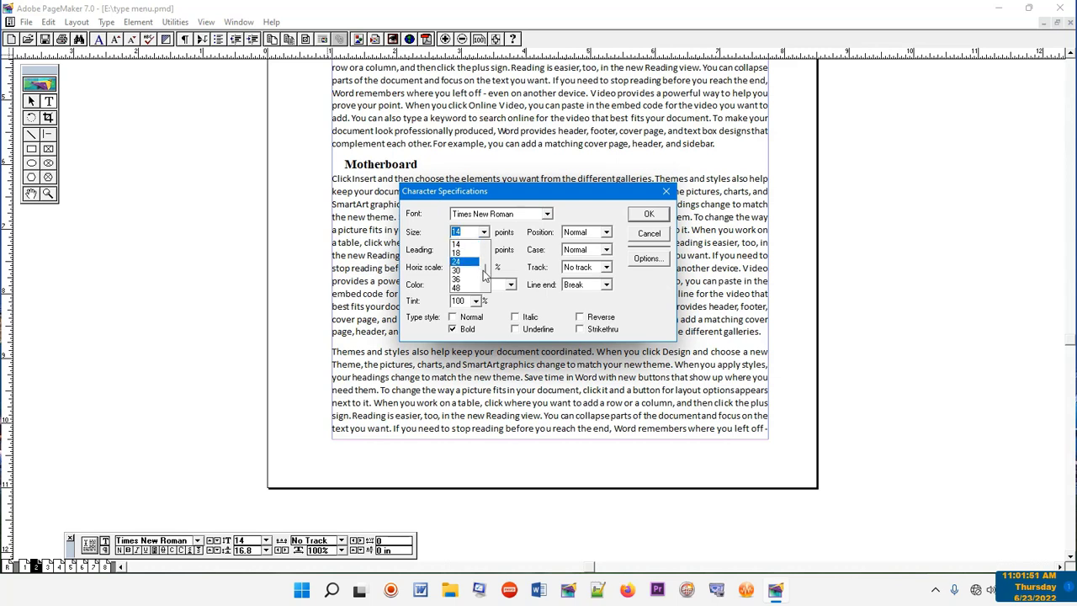
{"action": "scroll", "coordinate": [486, 272], "scroll_direction": "up", "scroll_amount": 2}
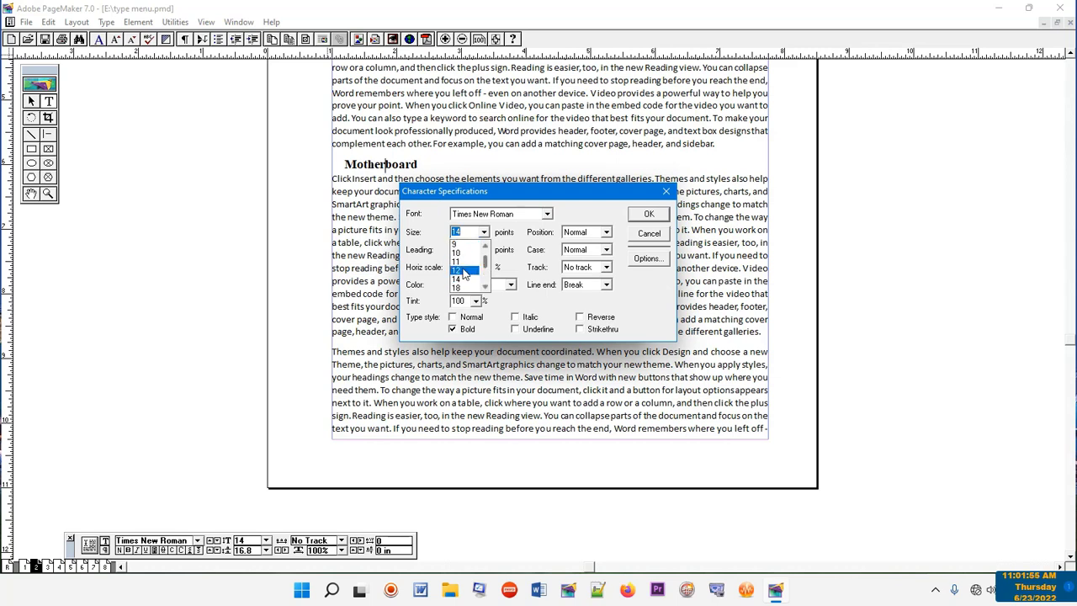
{"action": "left_click", "coordinate": [465, 271]}
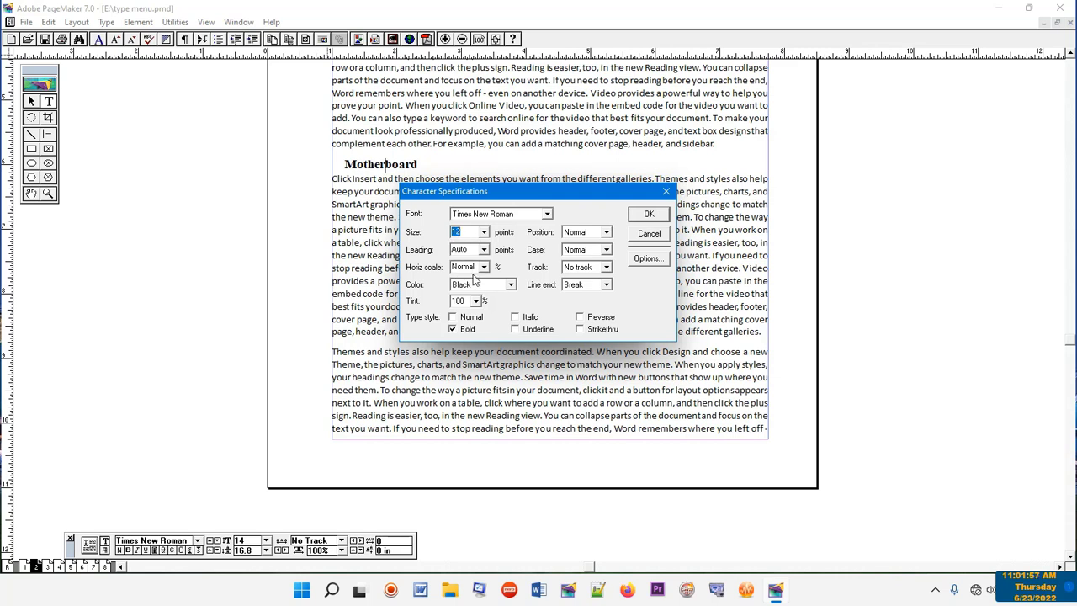
{"action": "left_click", "coordinate": [454, 318]}
{"action": "left_click", "coordinate": [657, 214]}
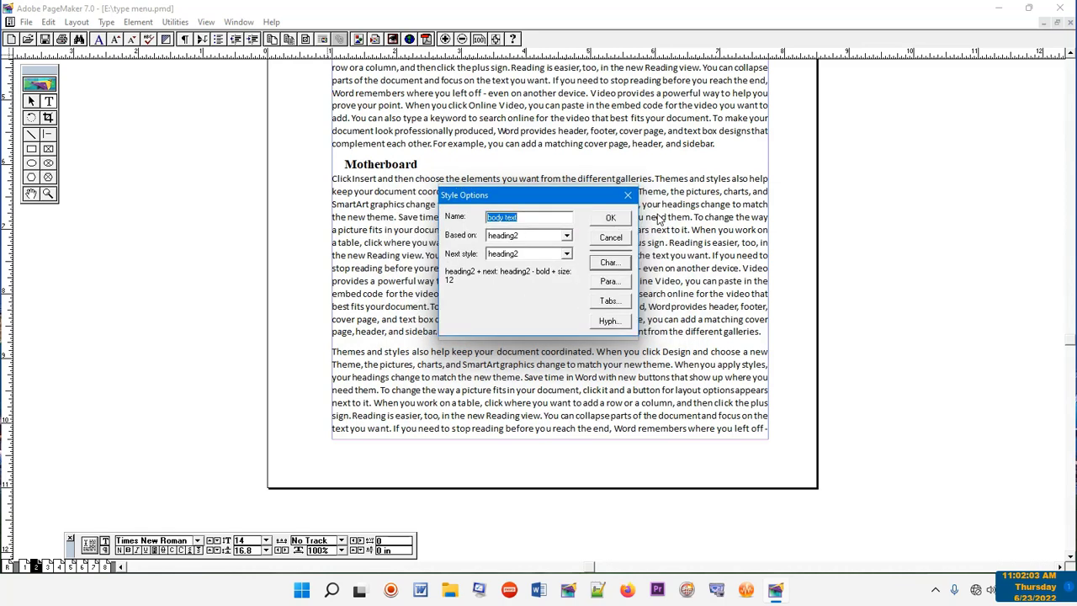
Step: Set the body text style's right indent to 0.2 inches and its first-line indent to 0.5 inches
{"action": "left_click", "coordinate": [608, 284]}
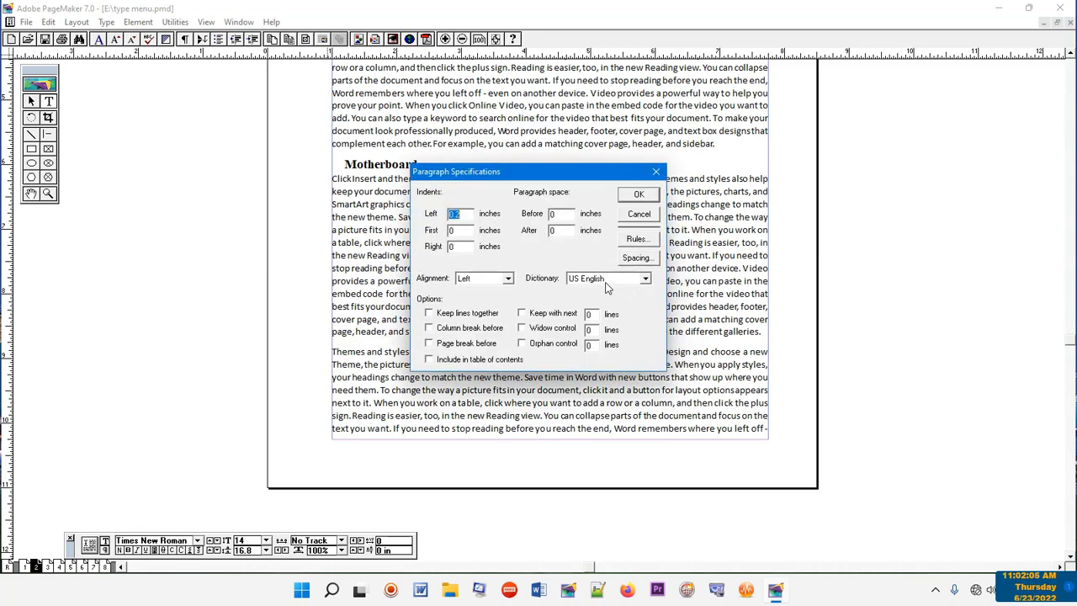
{"action": "left_click", "coordinate": [465, 213]}
{"action": "left_click", "coordinate": [459, 248]}
{"action": "type", "text": ".2"}
{"action": "type", "text": "5"}
{"action": "left_click_drag", "start_coordinate": [450, 231], "coordinate": [465, 232]}
{"action": "type", "text": "0.5"}
Step: Set the body text style's alignment to Justify and save the style definitions
{"action": "left_click", "coordinate": [508, 278]}
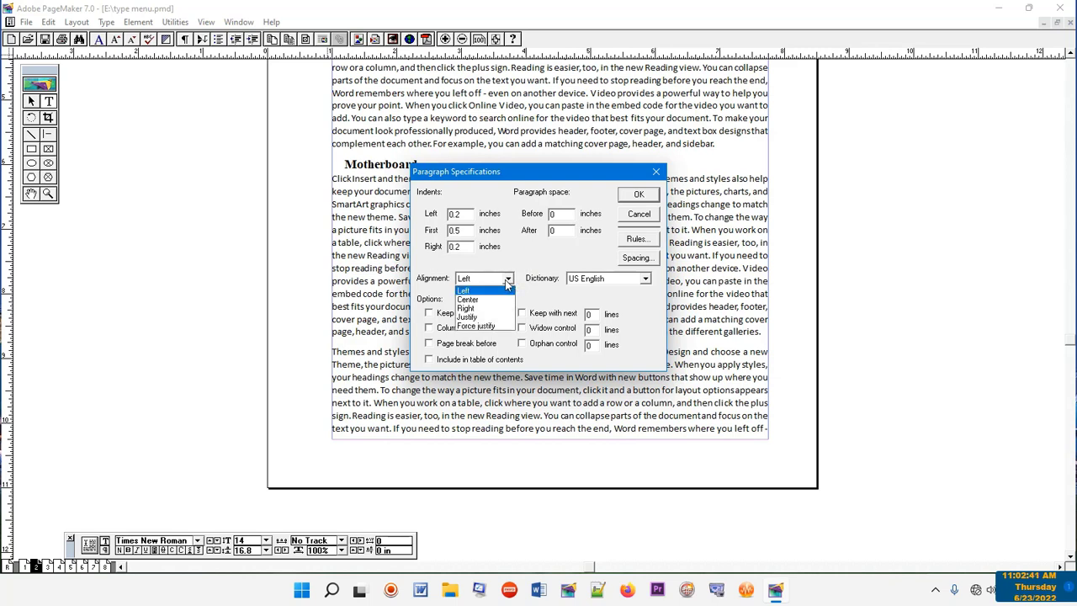
{"action": "left_click", "coordinate": [471, 317]}
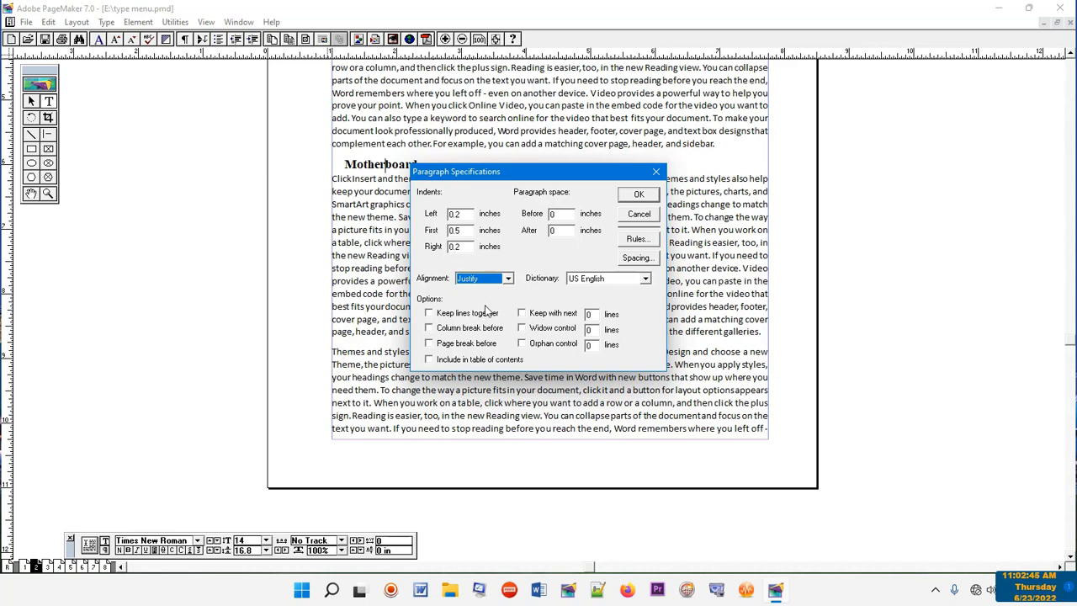
{"action": "left_click", "coordinate": [641, 196]}
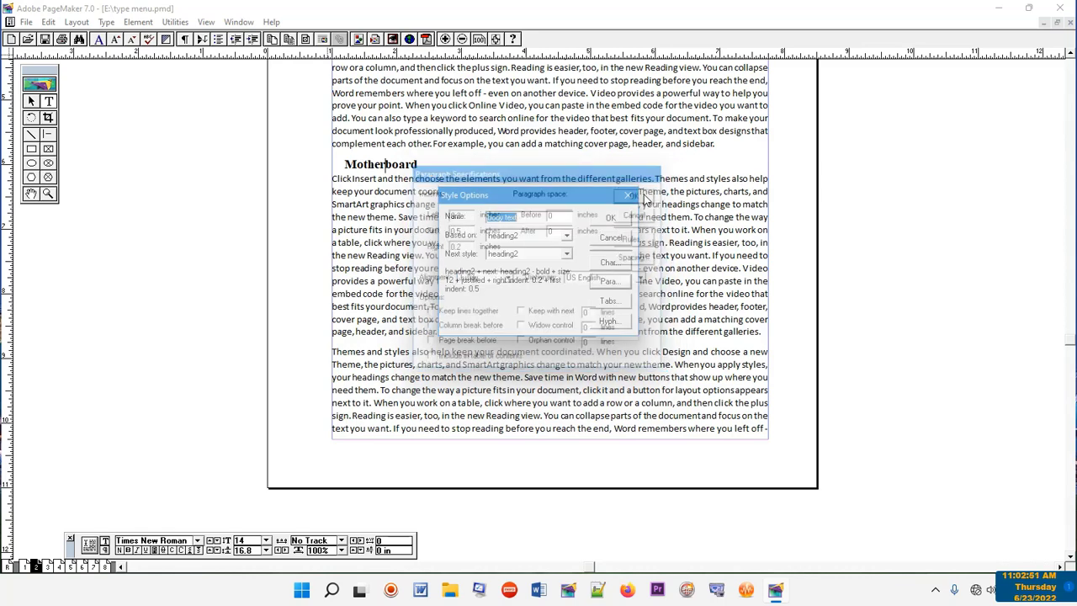
{"action": "left_click", "coordinate": [613, 218]}
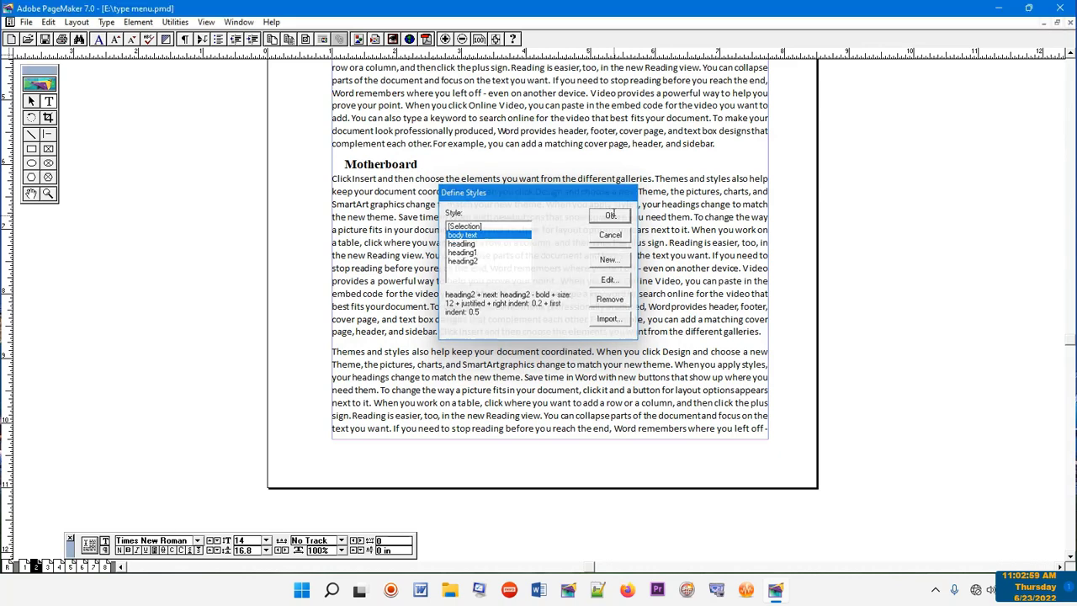
{"action": "left_click", "coordinate": [613, 218]}
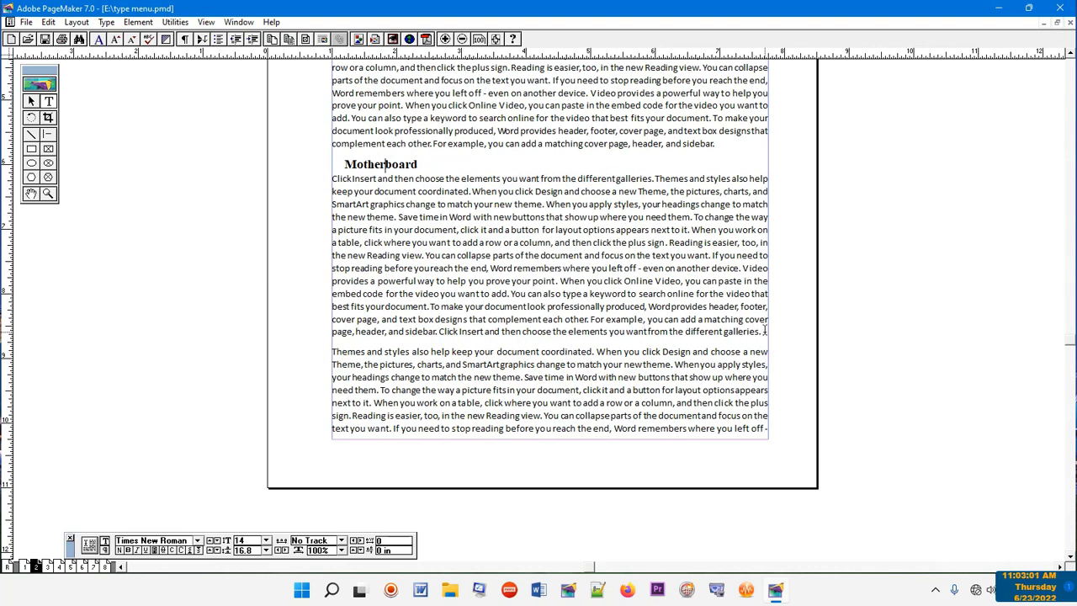
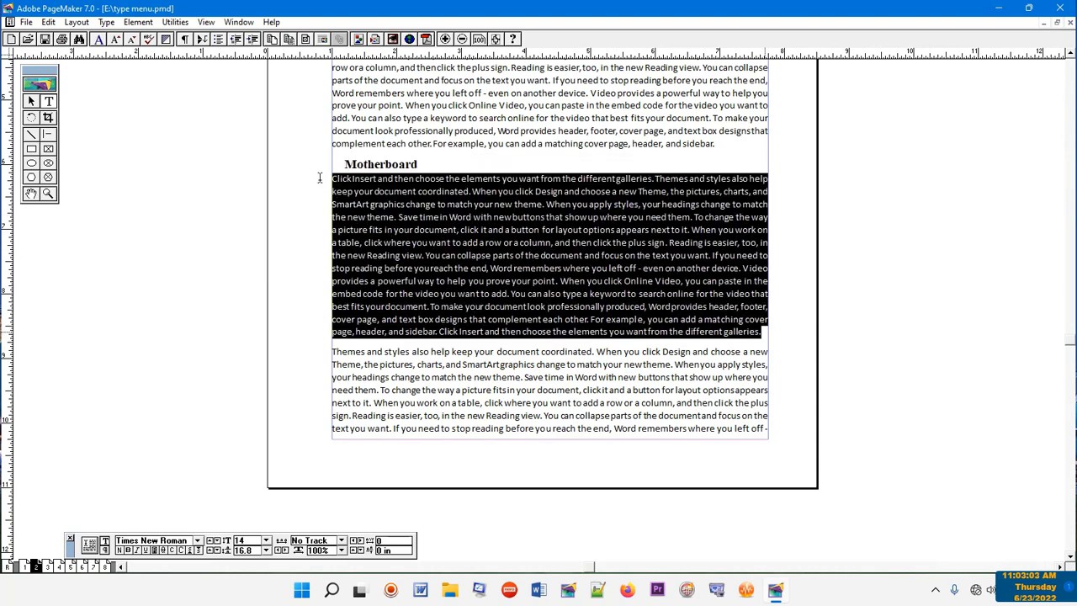
Step: Apply the body text style to the paragraph directly below the Motherboard heading
{"action": "left_click", "coordinate": [105, 24]}
{"action": "mouse_move", "coordinate": [140, 235]}
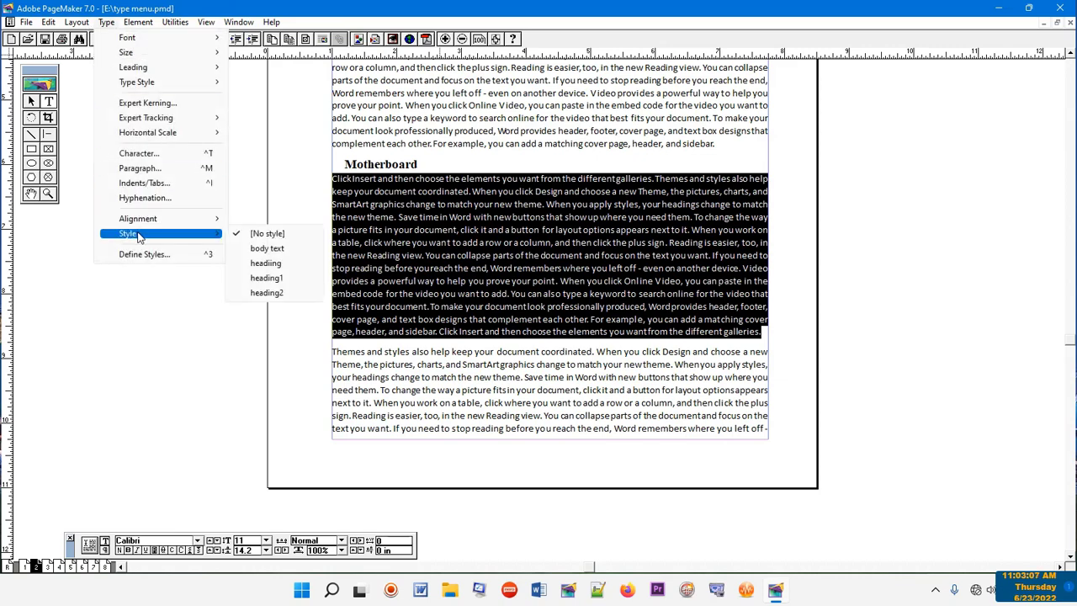
{"action": "left_click", "coordinate": [260, 249]}
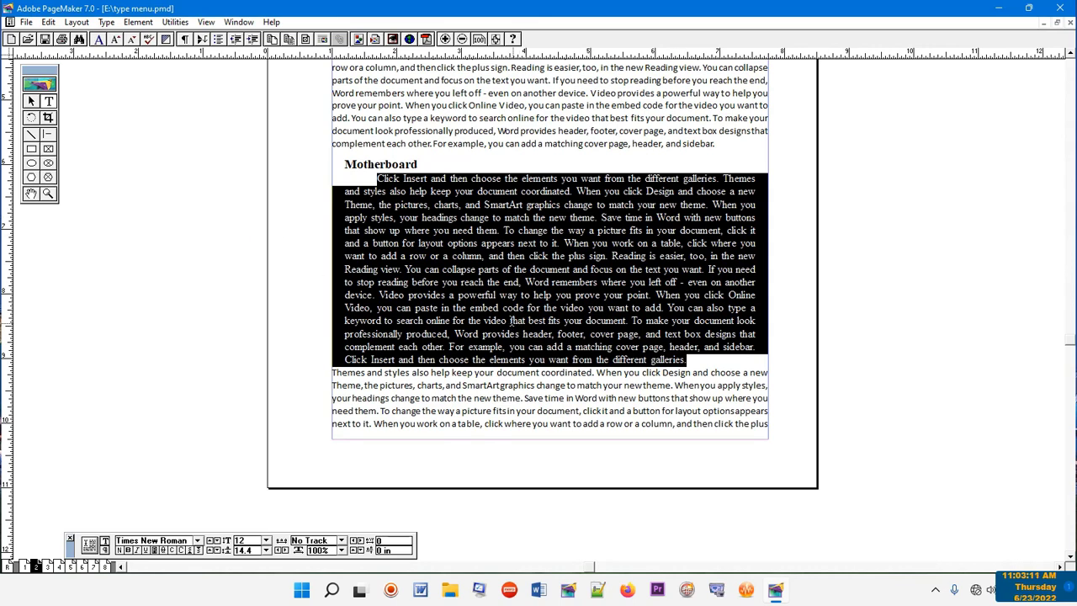
{"action": "left_click", "coordinate": [790, 313]}
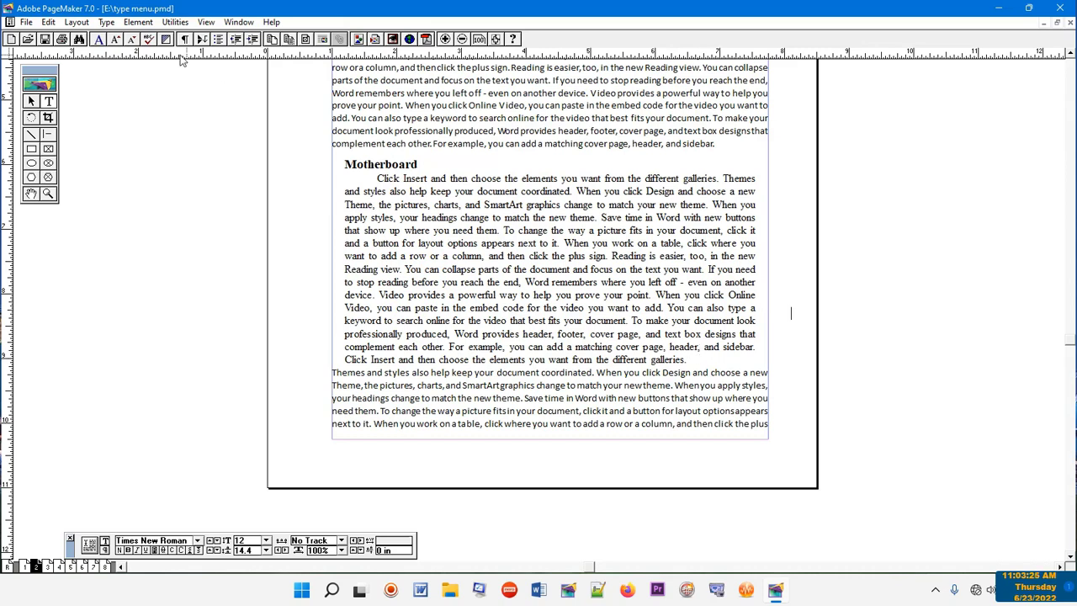
{"action": "left_click", "coordinate": [106, 23]}
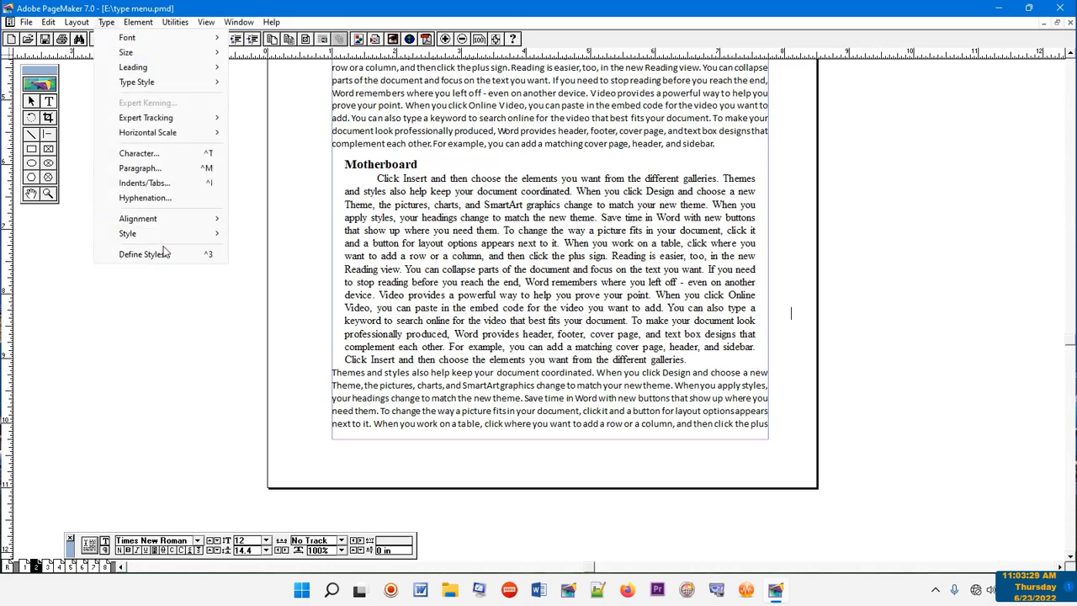
{"action": "left_click", "coordinate": [144, 169]}
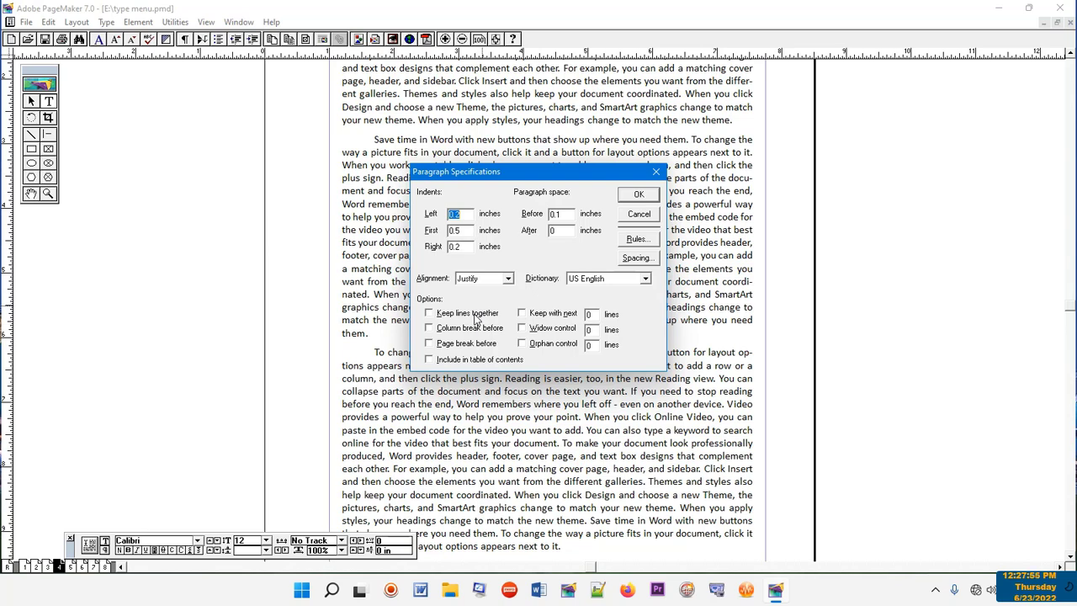
{"action": "left_click", "coordinate": [431, 314]}
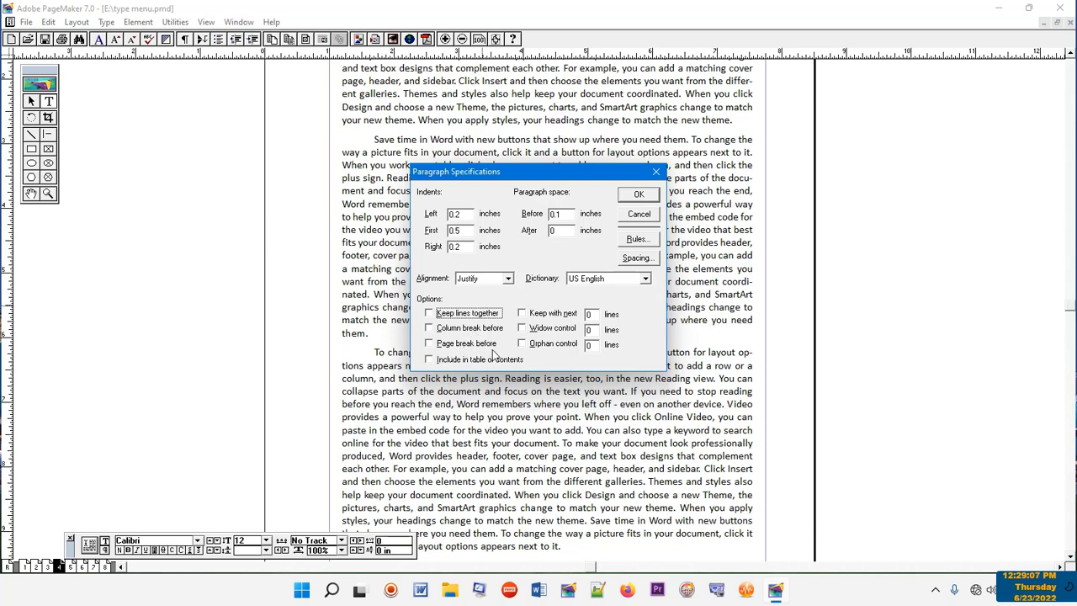
{"action": "left_click", "coordinate": [656, 172]}
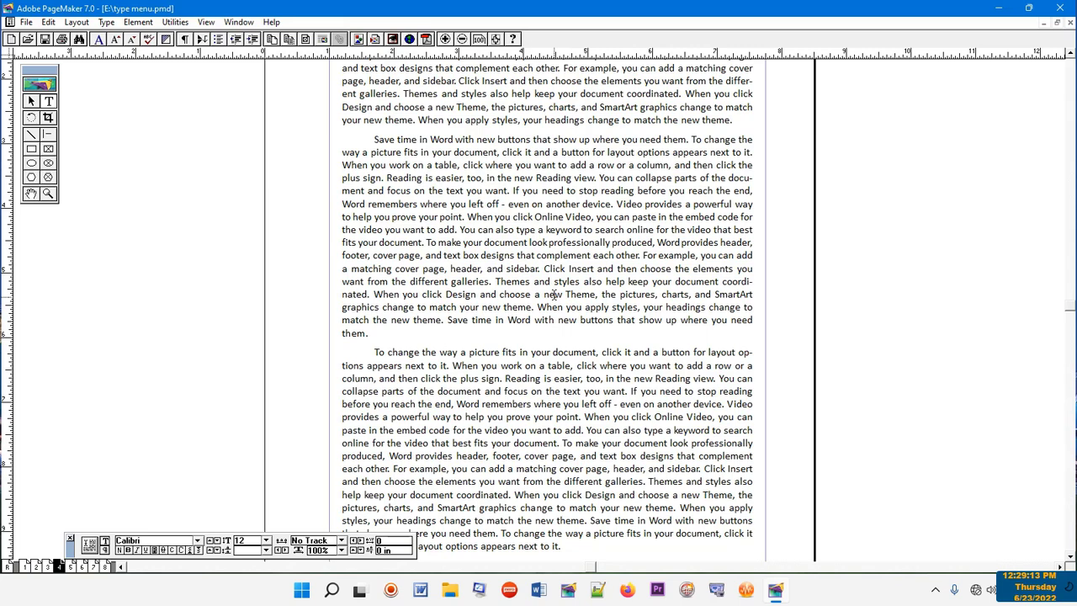
Step: Turn on Page break before for all of the story's text and check the result on pages 3 and 2
{"action": "key", "text": "ctrl+a"}
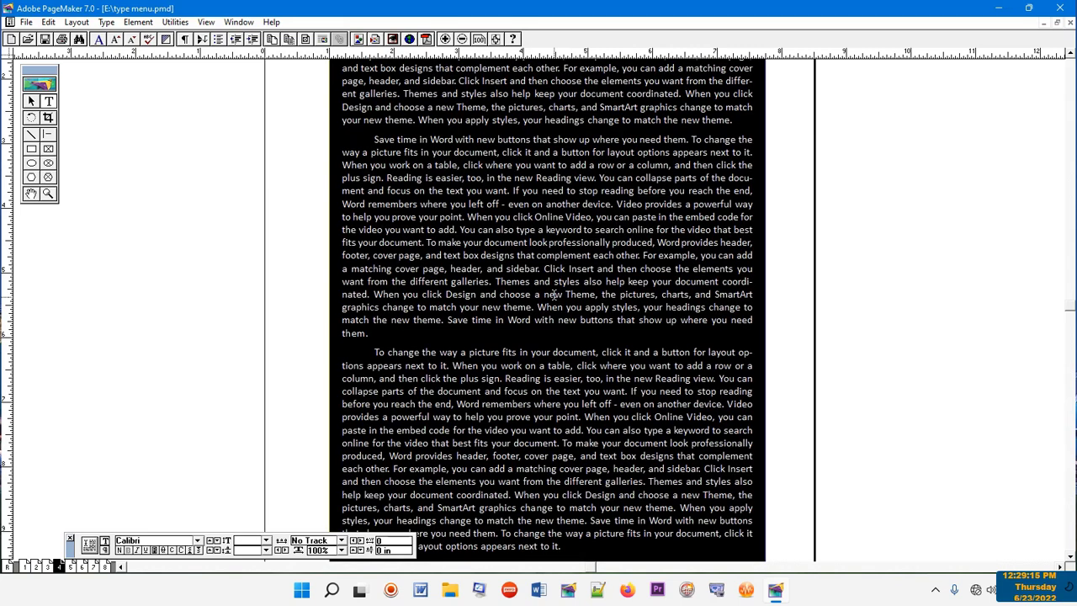
{"action": "key", "text": "ctrl+m"}
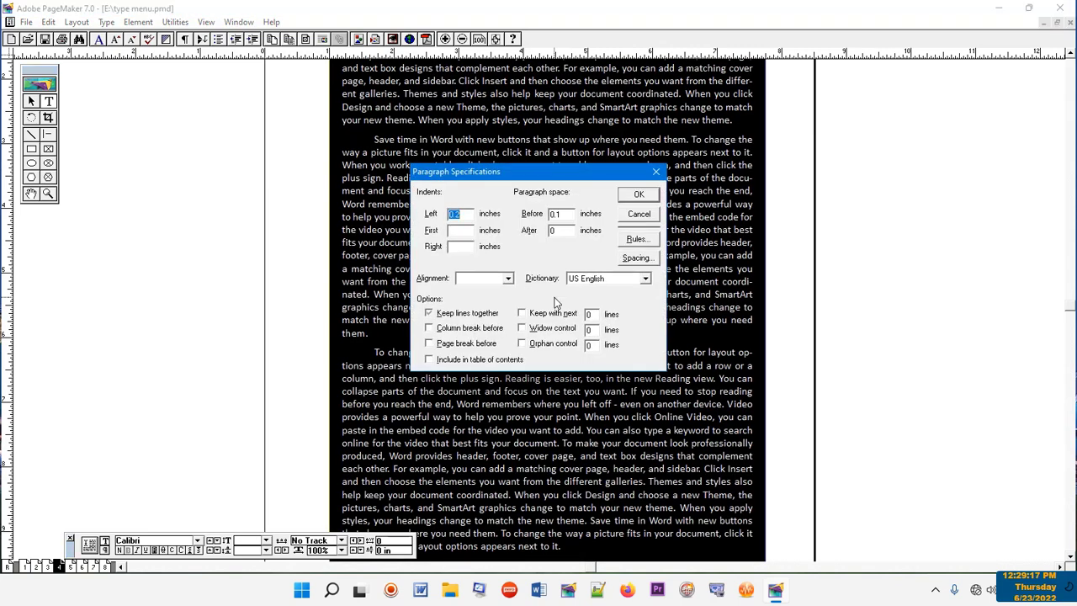
{"action": "left_click", "coordinate": [429, 347]}
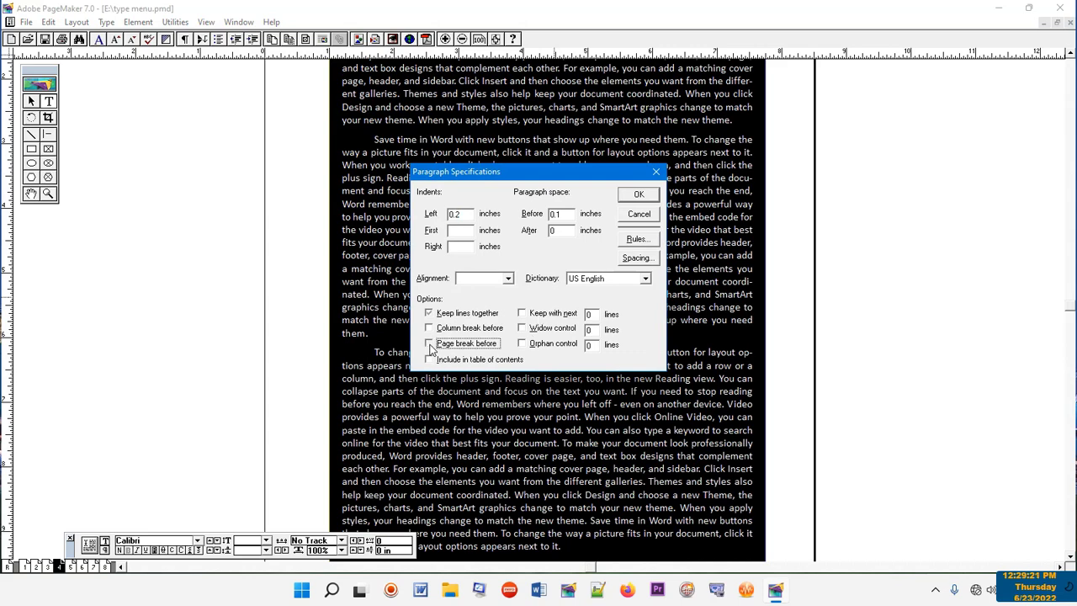
{"action": "left_click", "coordinate": [642, 193]}
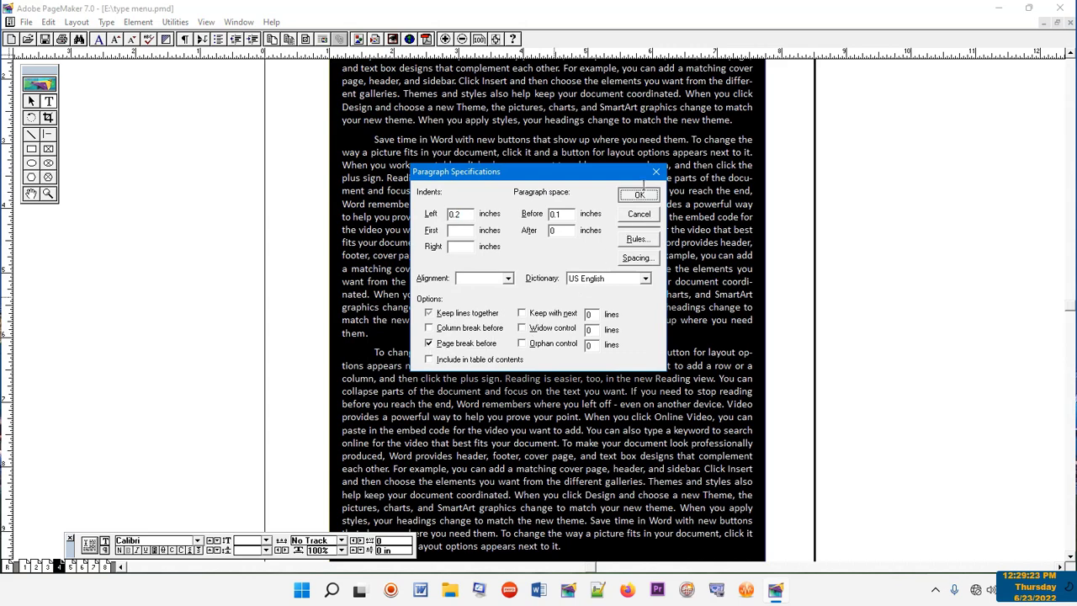
{"action": "left_click", "coordinate": [651, 392]}
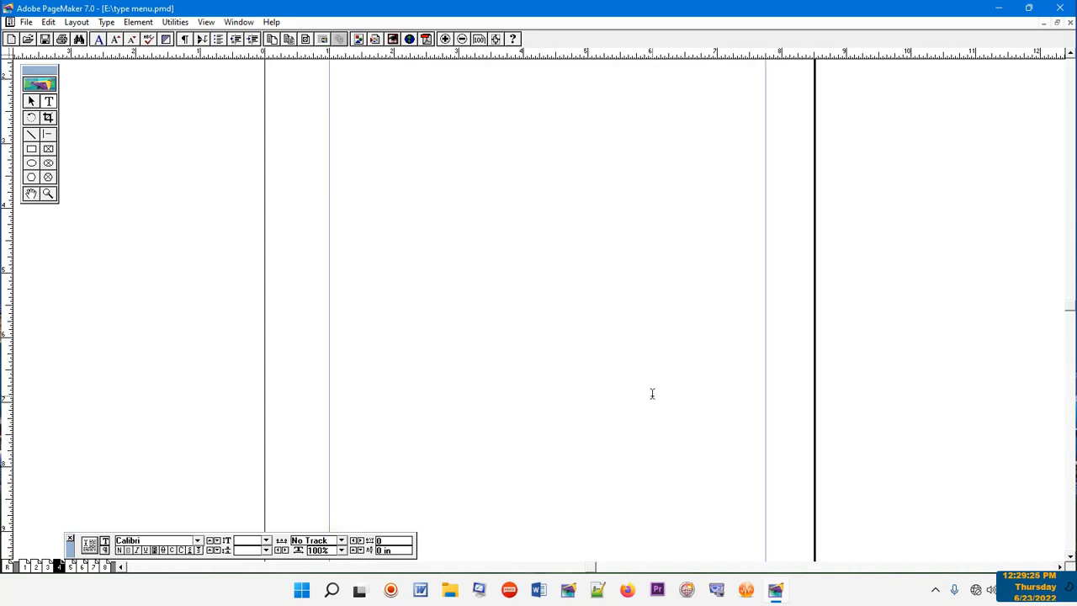
{"action": "left_click", "coordinate": [47, 566]}
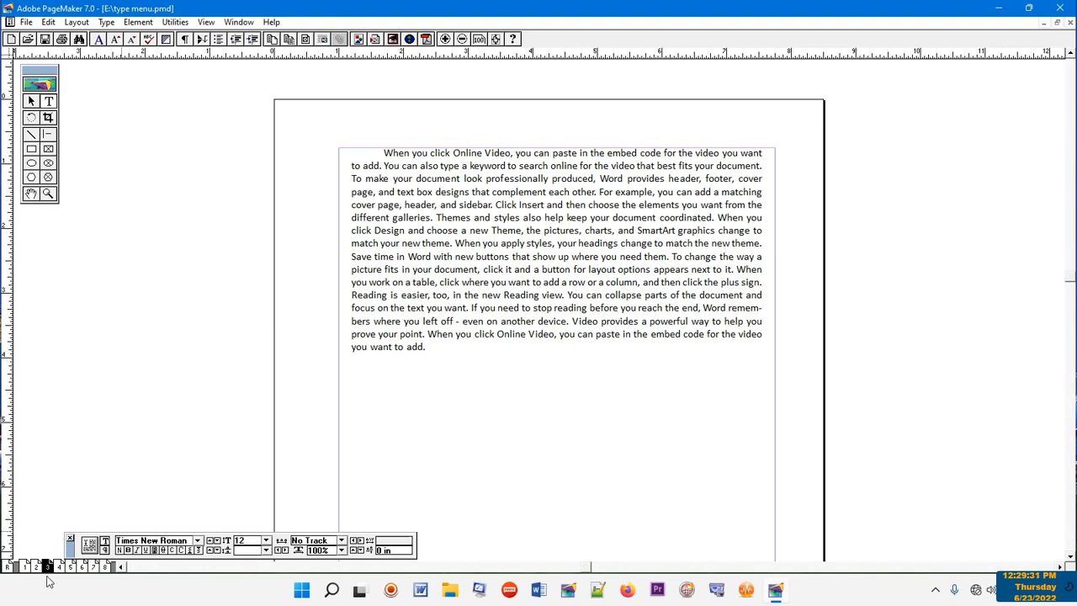
{"action": "left_click", "coordinate": [36, 566]}
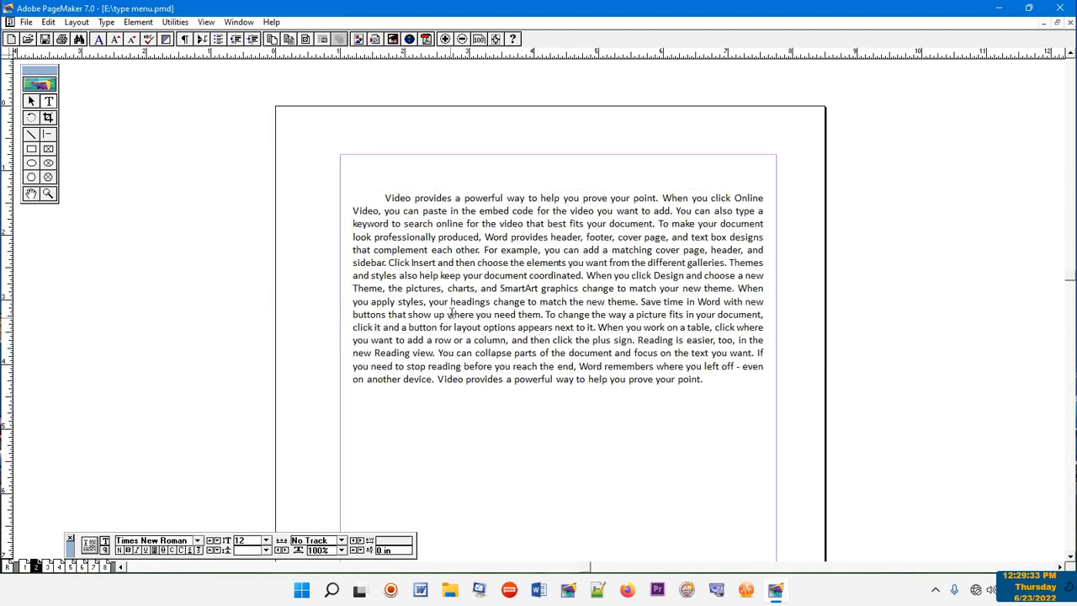
Step: Examine the tops of pages 1 and 6 to see how the page breaks split the text
{"action": "left_click", "coordinate": [25, 566]}
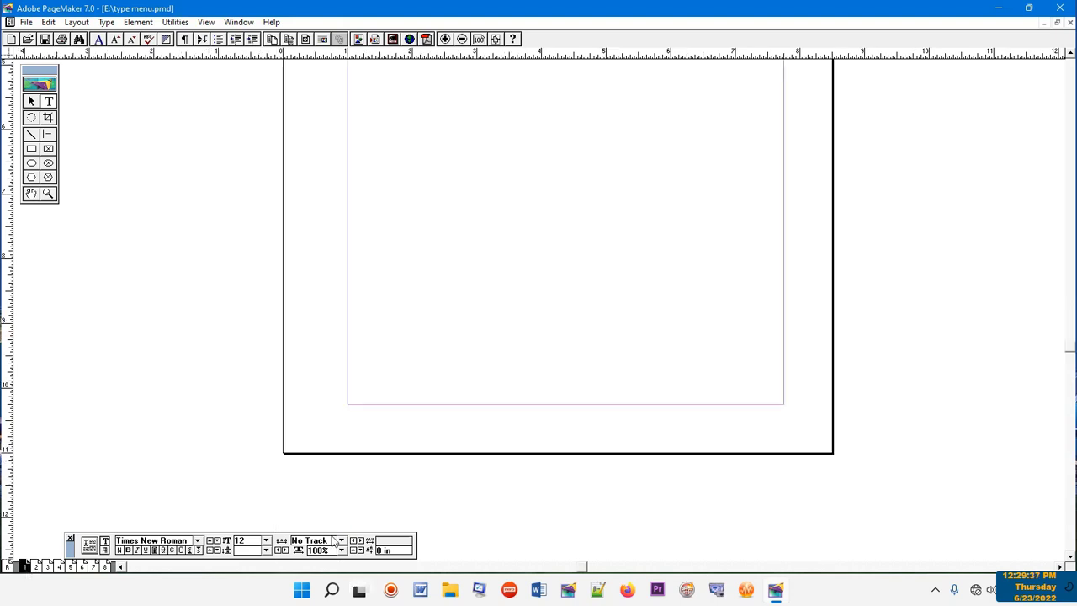
{"action": "left_click", "coordinate": [31, 194]}
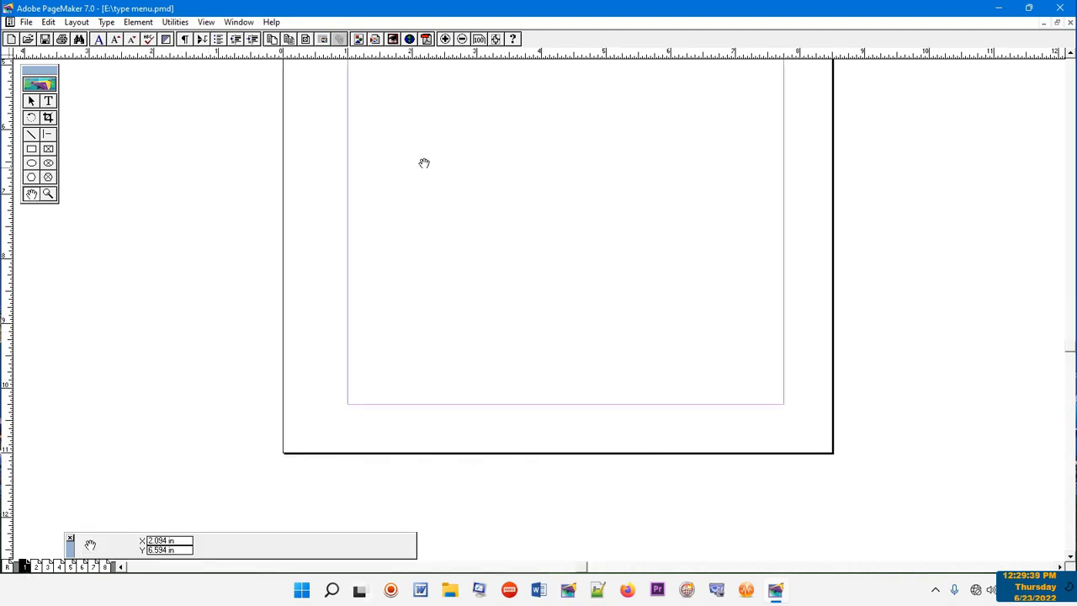
{"action": "left_click_drag", "start_coordinate": [423, 160], "coordinate": [418, 428]}
{"action": "left_click_drag", "start_coordinate": [495, 225], "coordinate": [501, 300]}
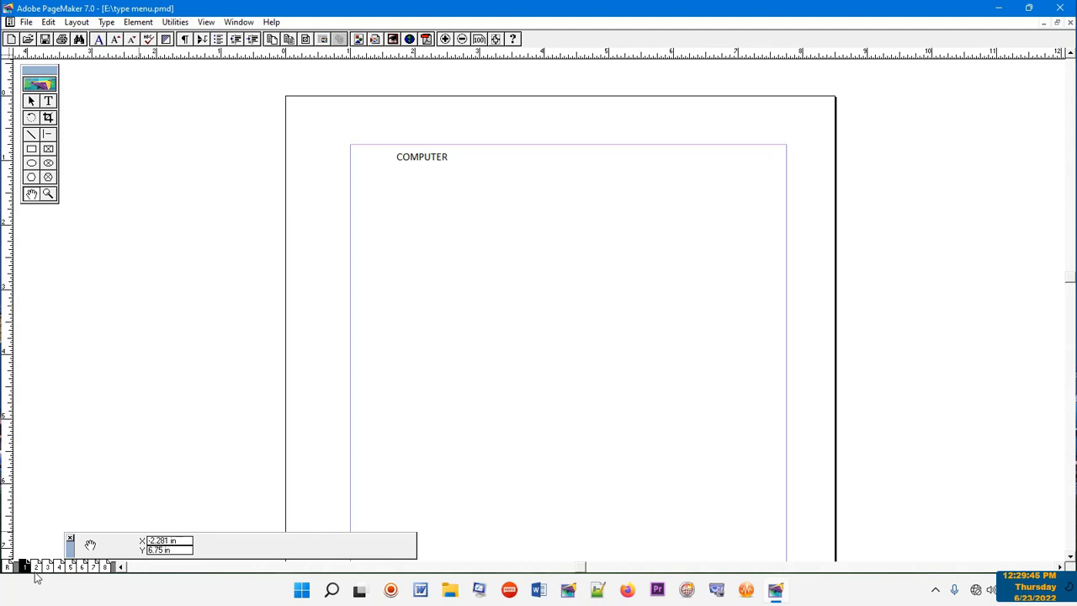
{"action": "left_click", "coordinate": [81, 566]}
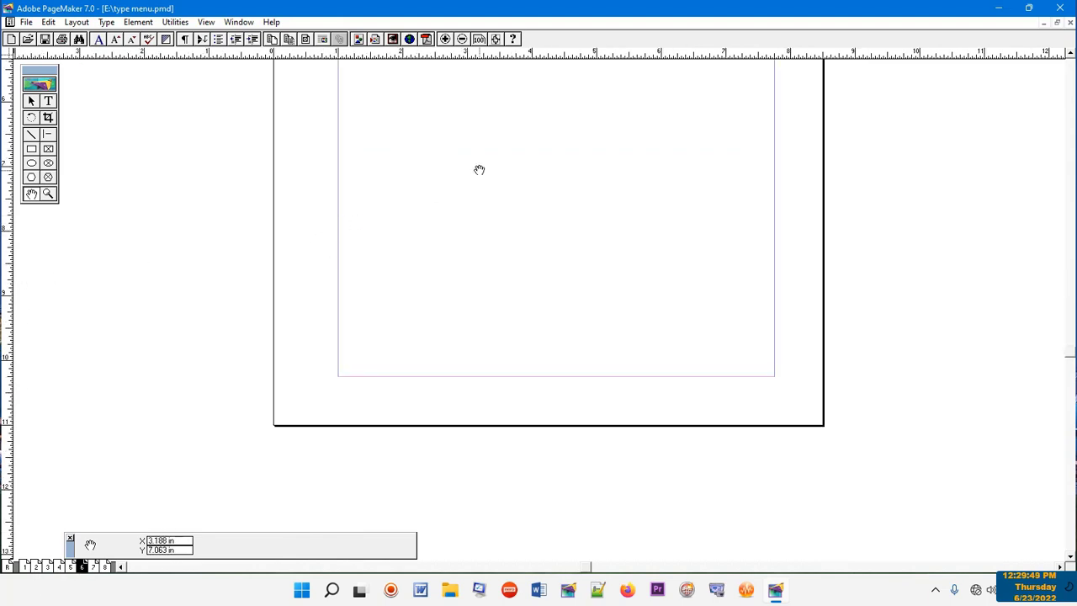
{"action": "left_click_drag", "start_coordinate": [478, 170], "coordinate": [483, 367]}
{"action": "left_click_drag", "start_coordinate": [514, 247], "coordinate": [521, 386]}
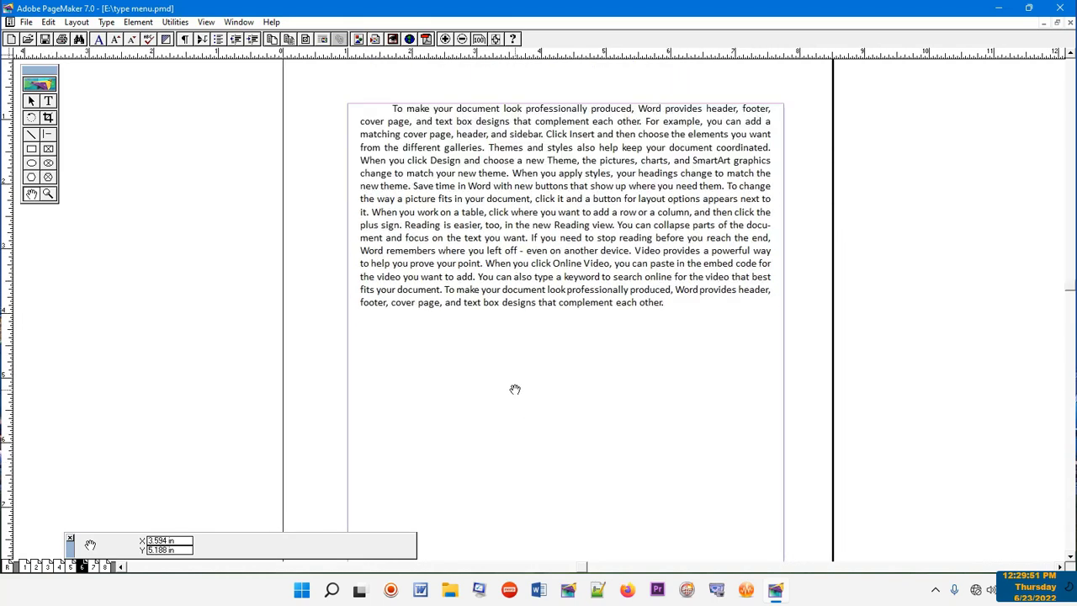
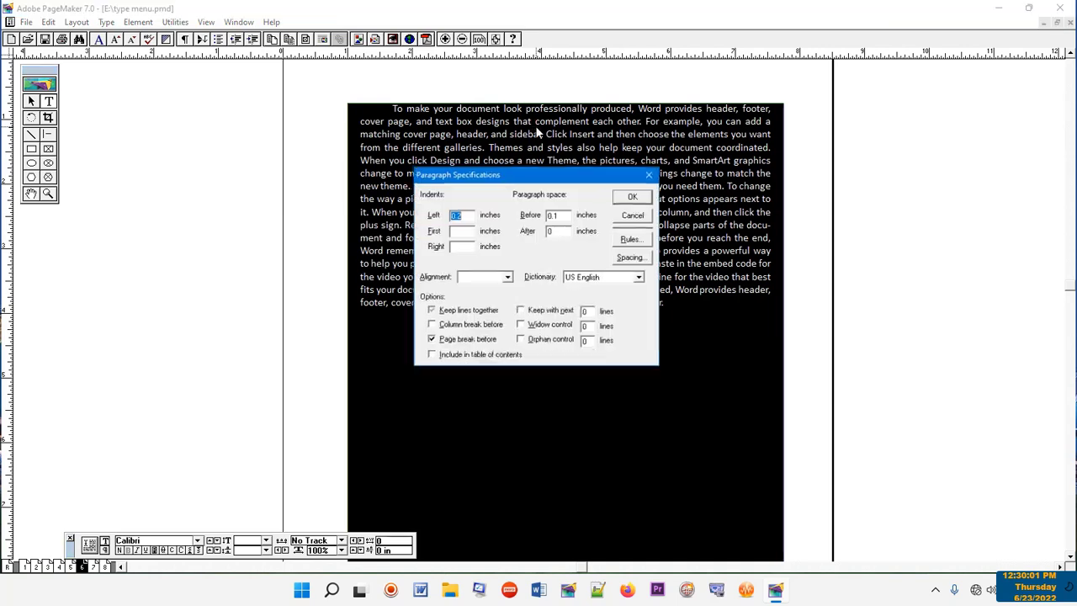
Step: Turn off Page break before for all of the story's text and check pages 3 and 4
{"action": "left_click", "coordinate": [428, 344]}
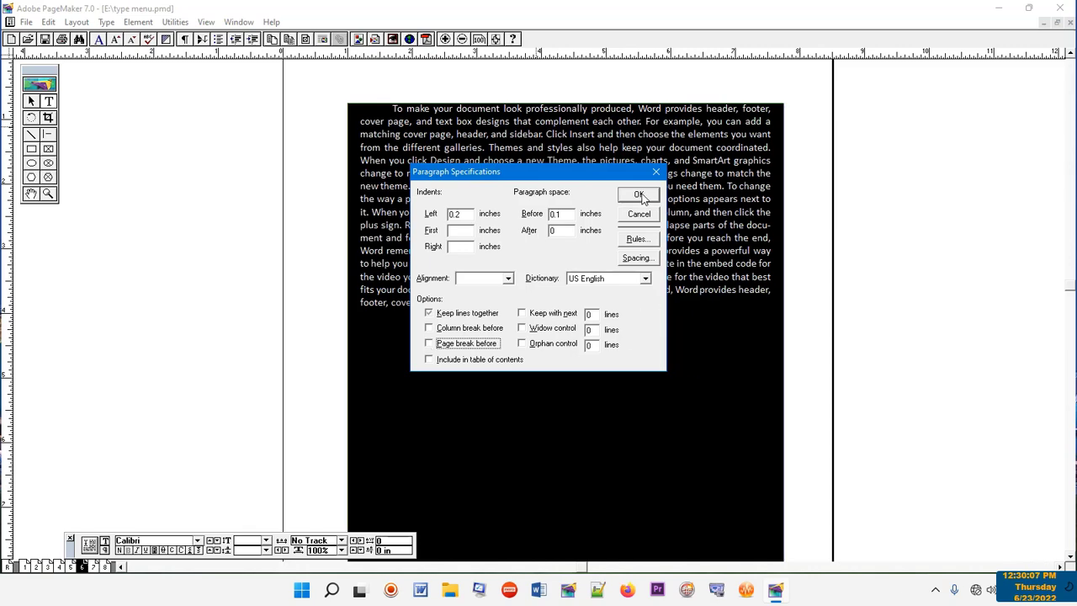
{"action": "left_click", "coordinate": [639, 195]}
{"action": "left_click", "coordinate": [510, 313]}
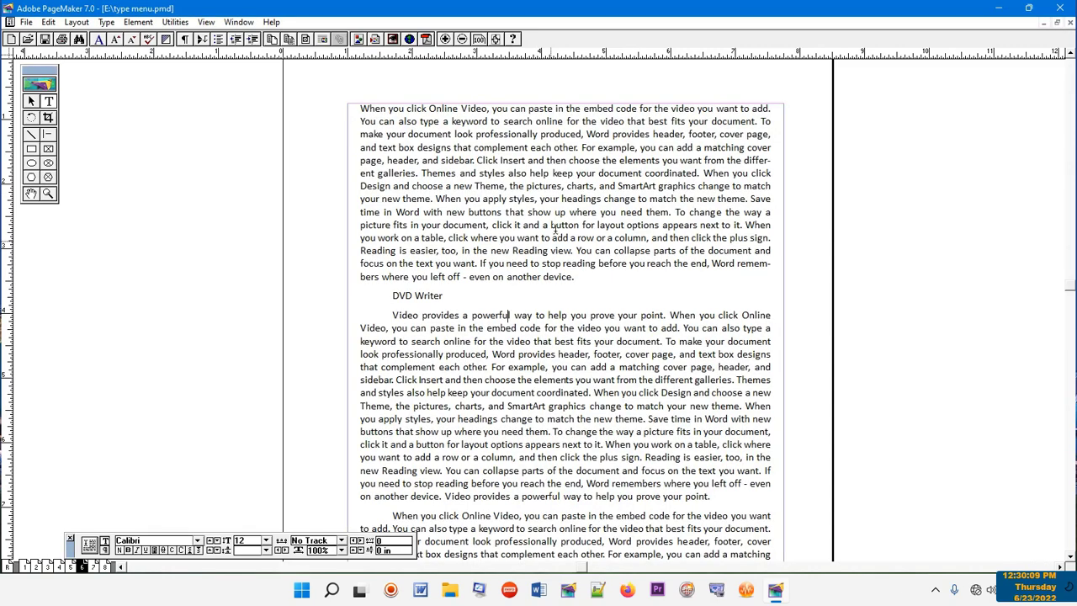
{"action": "left_click", "coordinate": [48, 567]}
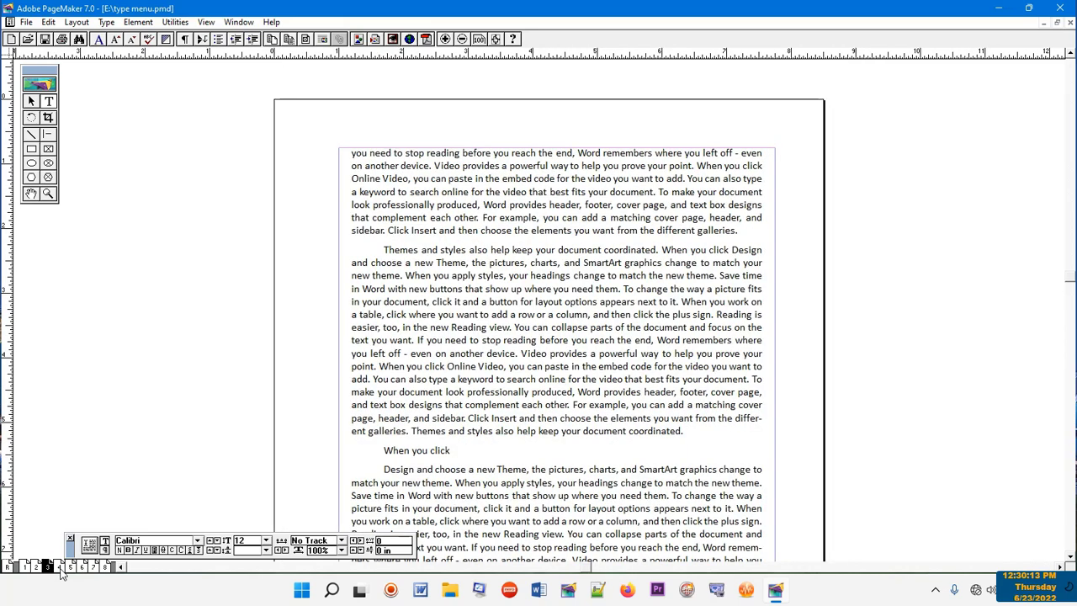
{"action": "left_click", "coordinate": [59, 567]}
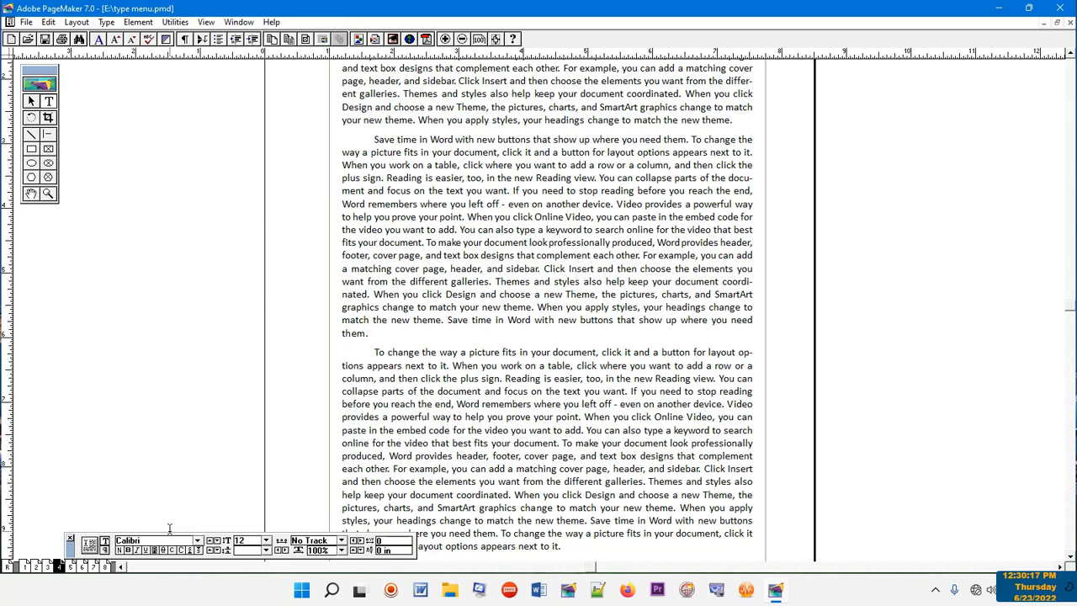
Step: Examine the paragraph specifications and the stroke style, stroke color and tint choices for a rule above the paragraph
{"action": "key", "text": "ctrl+m"}
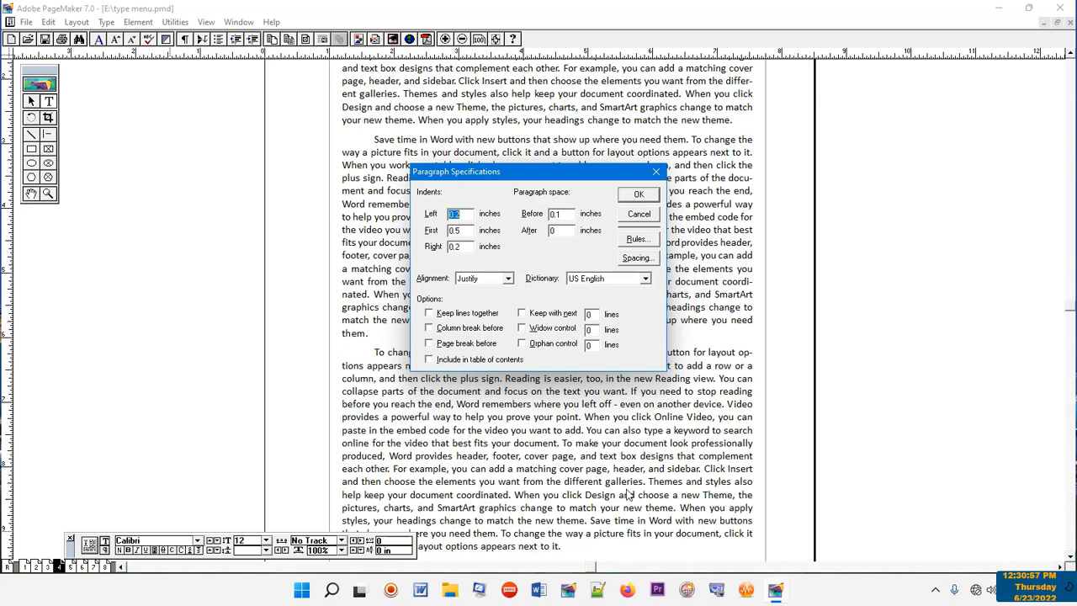
{"action": "left_click", "coordinate": [592, 315]}
{"action": "left_click_drag", "start_coordinate": [541, 174], "coordinate": [542, 124]}
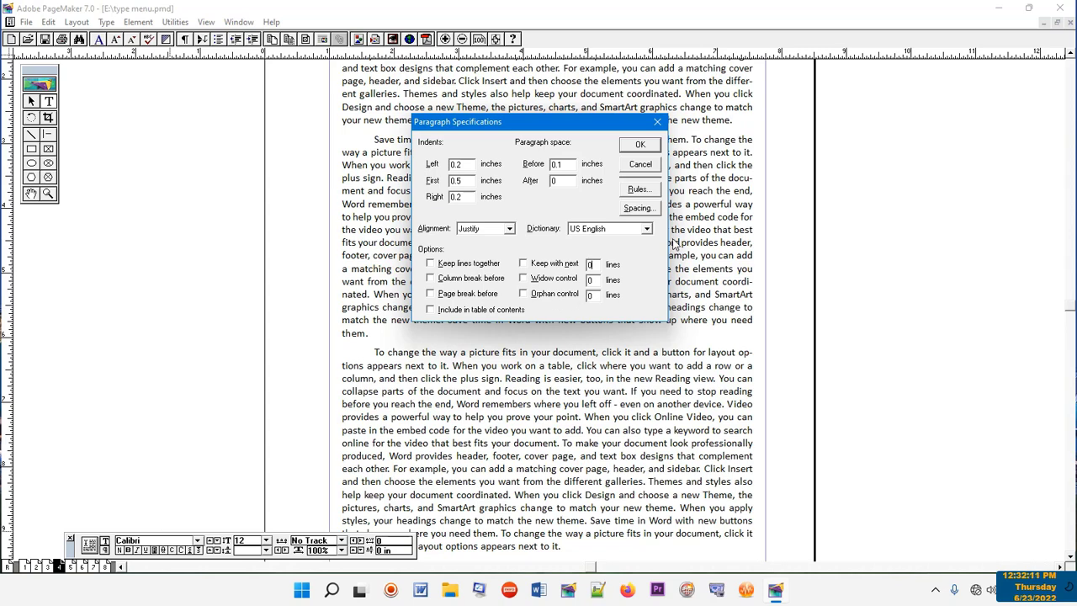
{"action": "left_click", "coordinate": [635, 190]}
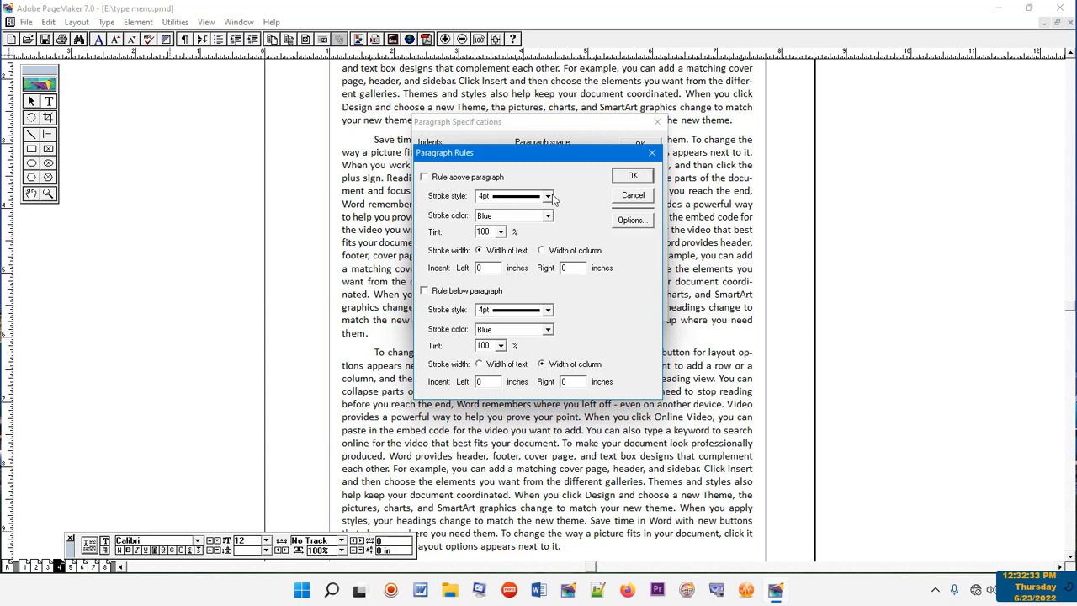
{"action": "left_click", "coordinate": [547, 197]}
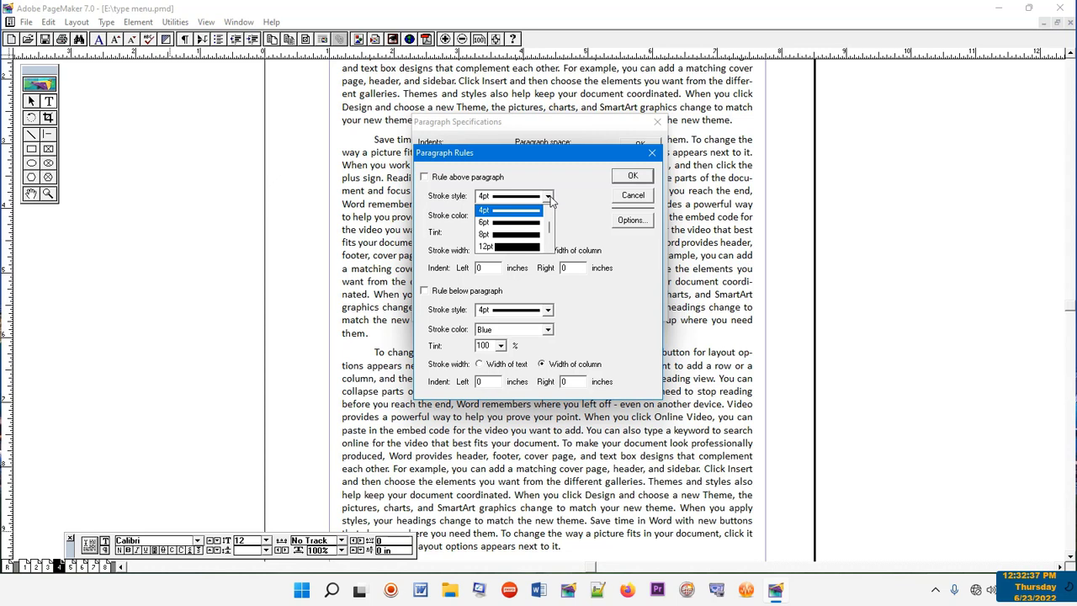
{"action": "left_click", "coordinate": [538, 209]}
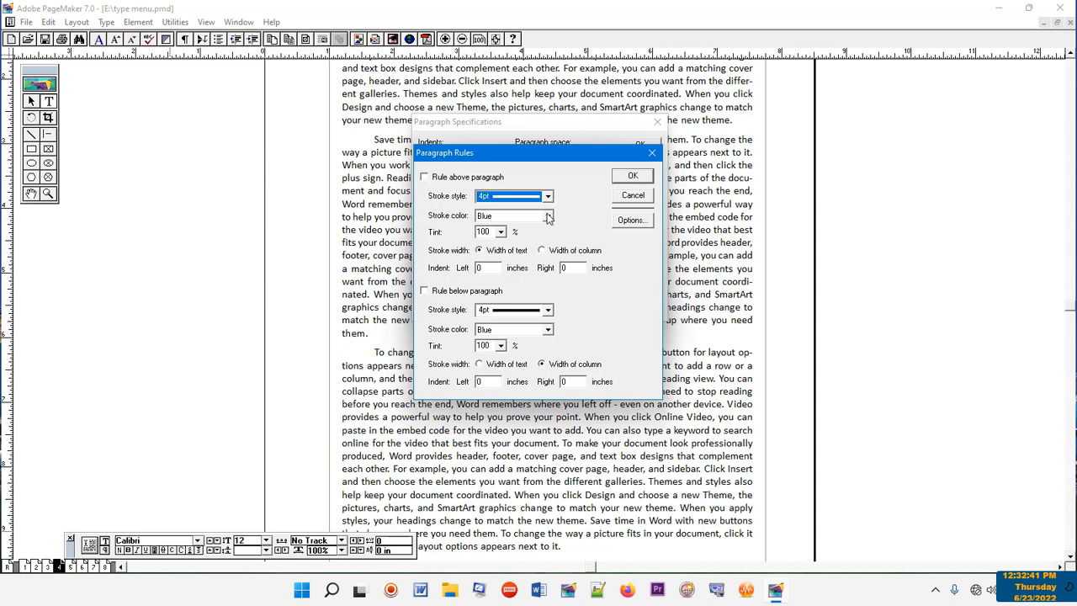
{"action": "left_click", "coordinate": [547, 216]}
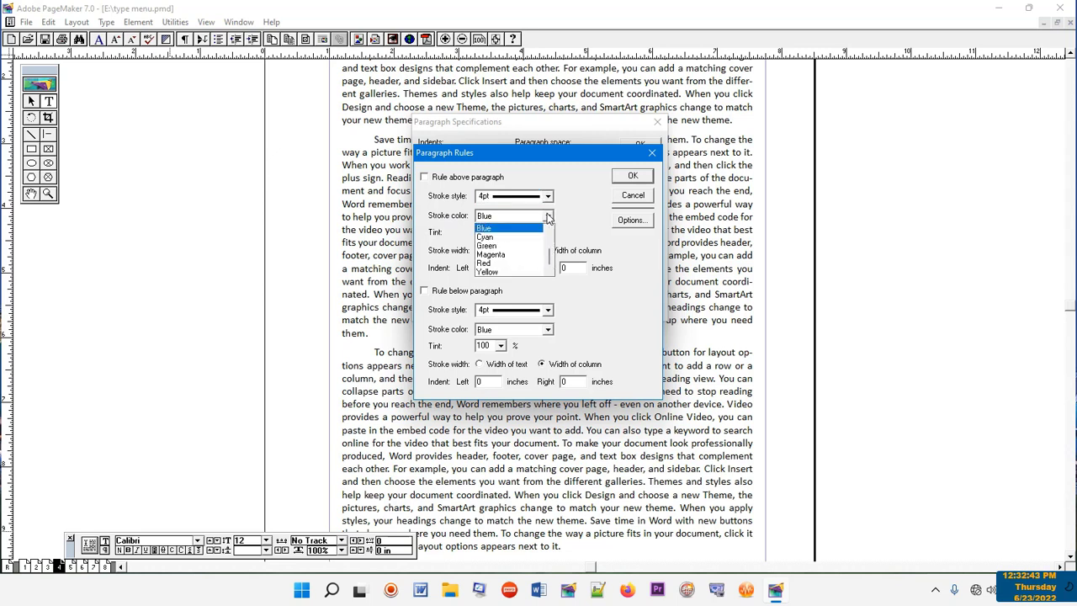
{"action": "left_click", "coordinate": [547, 216]}
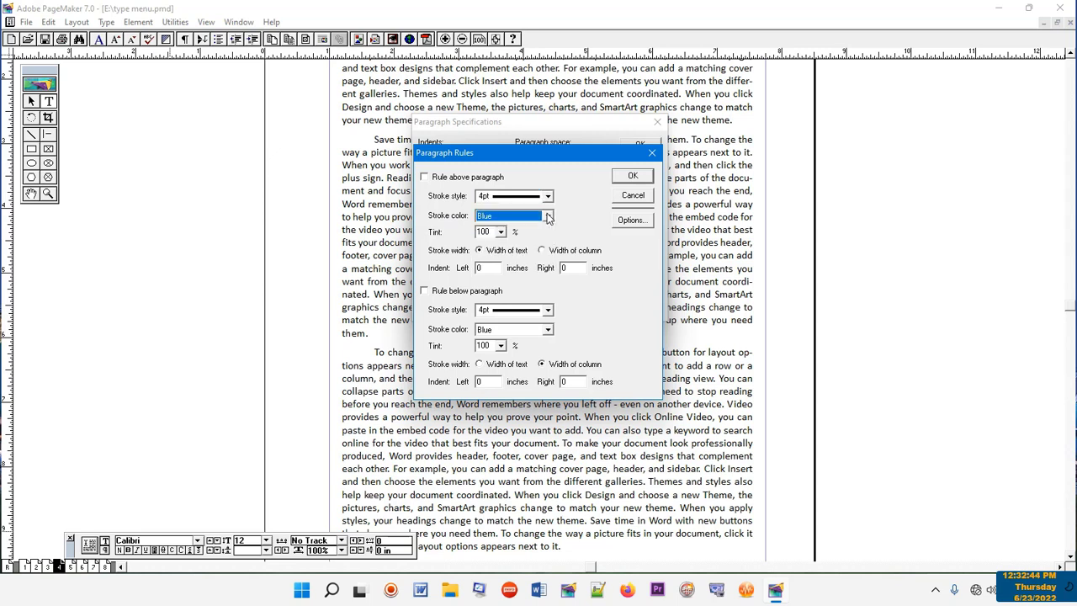
{"action": "left_click", "coordinate": [501, 232]}
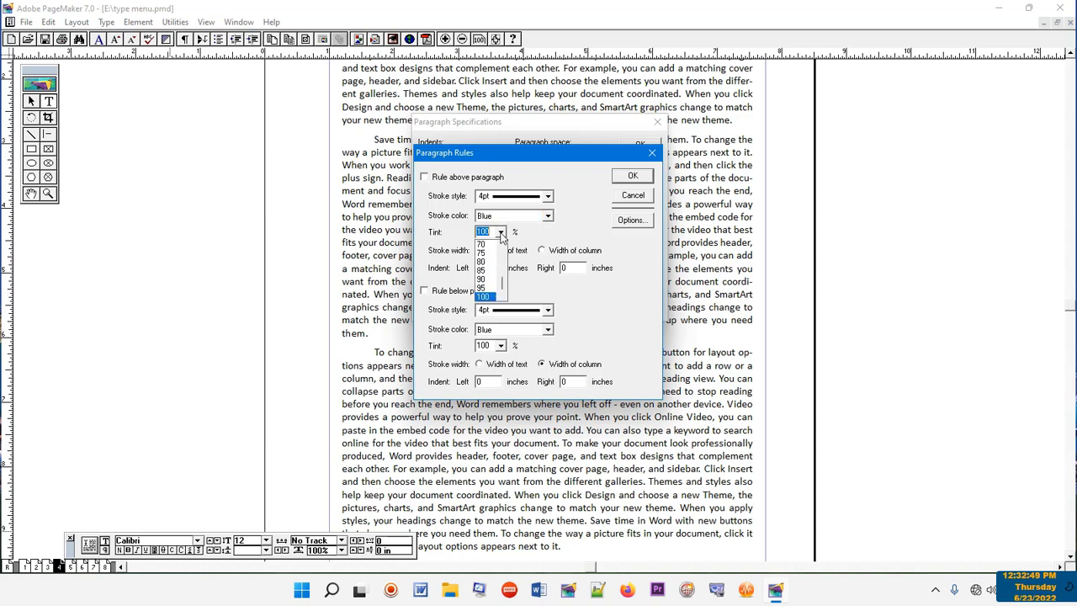
{"action": "left_click", "coordinate": [538, 237]}
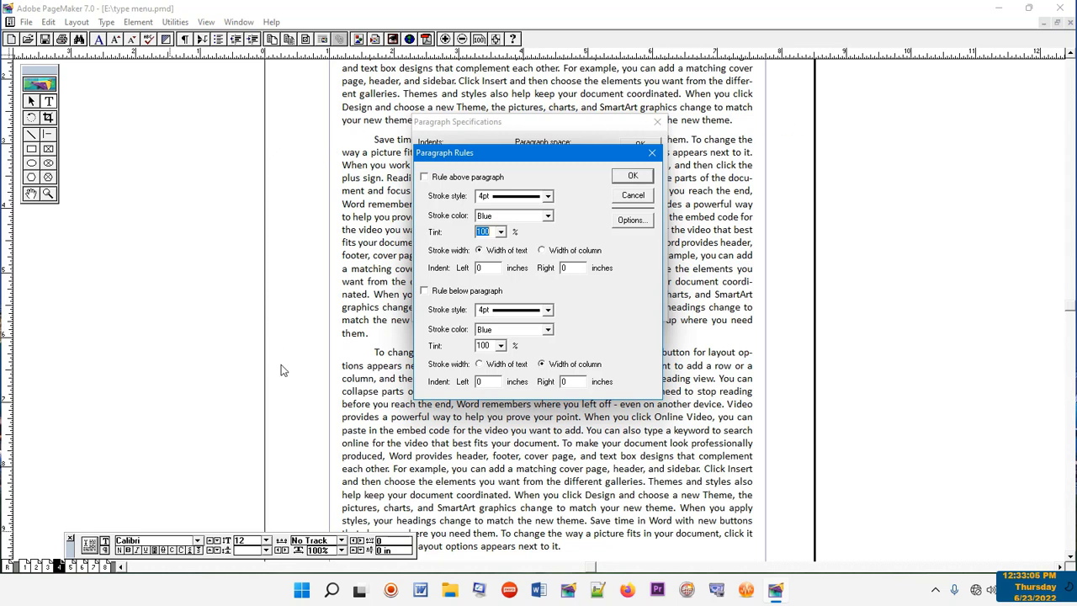
{"action": "left_click", "coordinate": [424, 291]}
{"action": "left_click", "coordinate": [632, 195]}
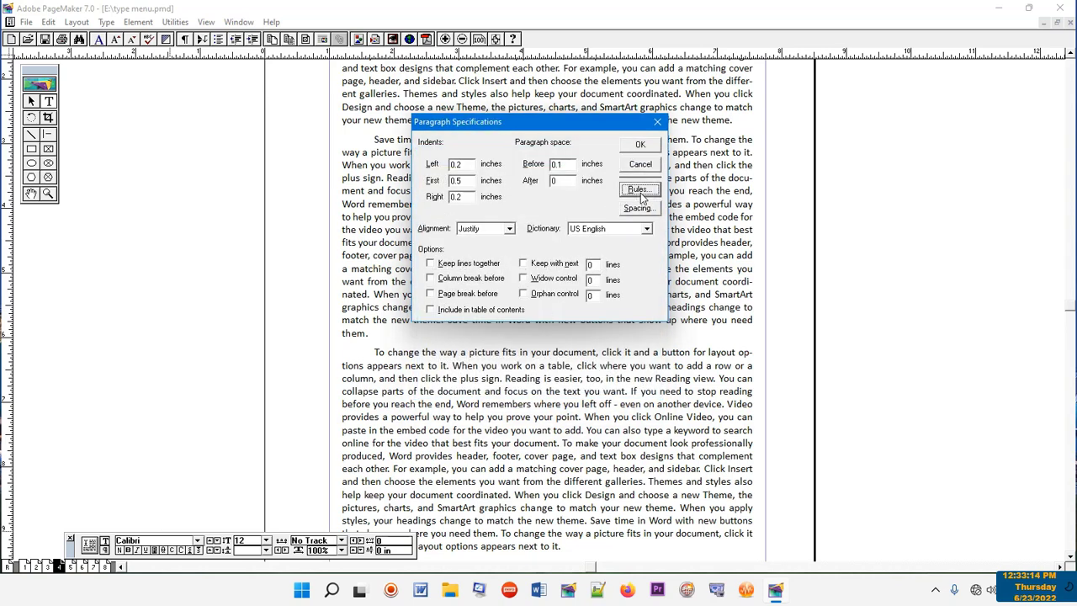
{"action": "left_click", "coordinate": [658, 123]}
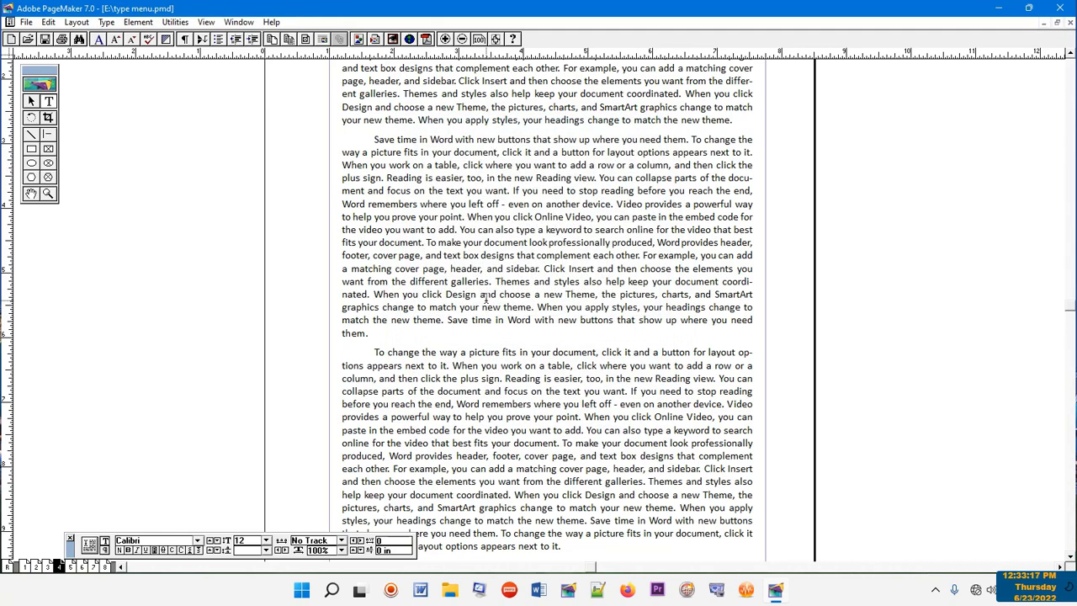
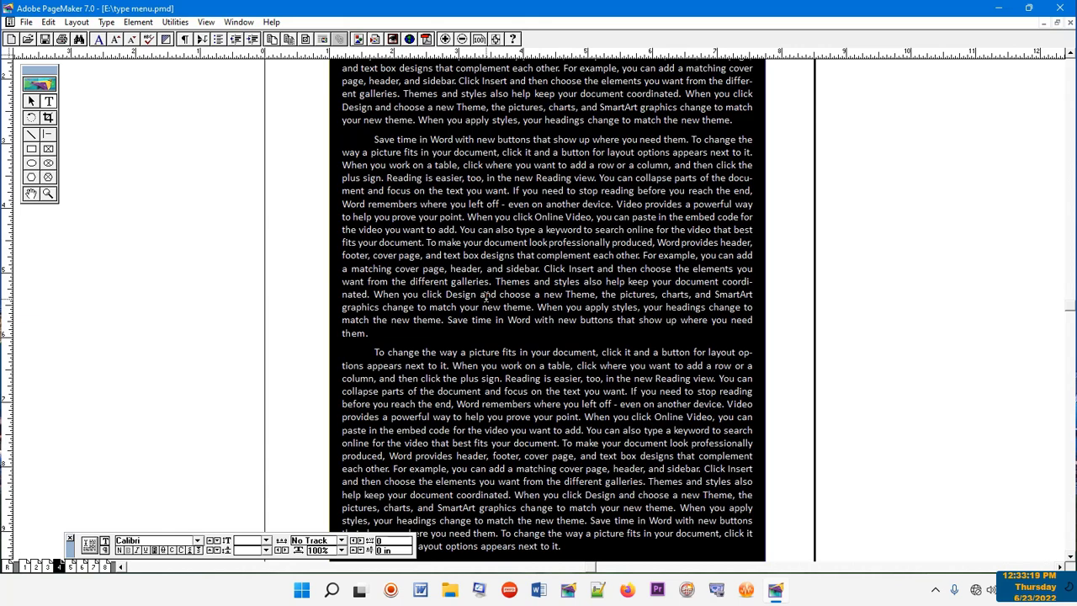
Step: Add a 4pt blue rule of column width below every paragraph in the story
{"action": "key", "text": "ctrl+m"}
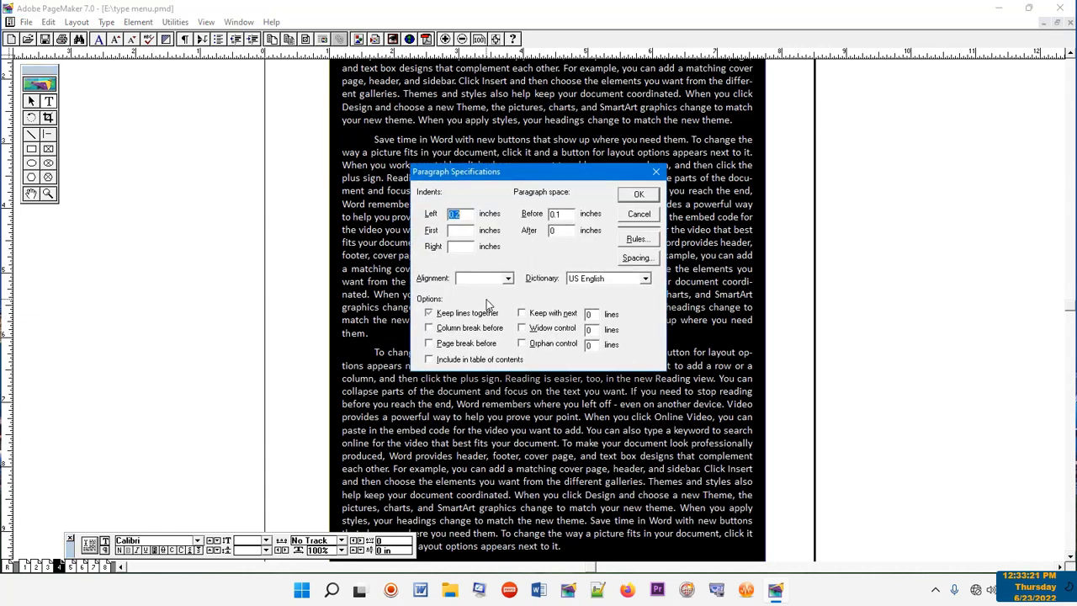
{"action": "left_click", "coordinate": [632, 240]}
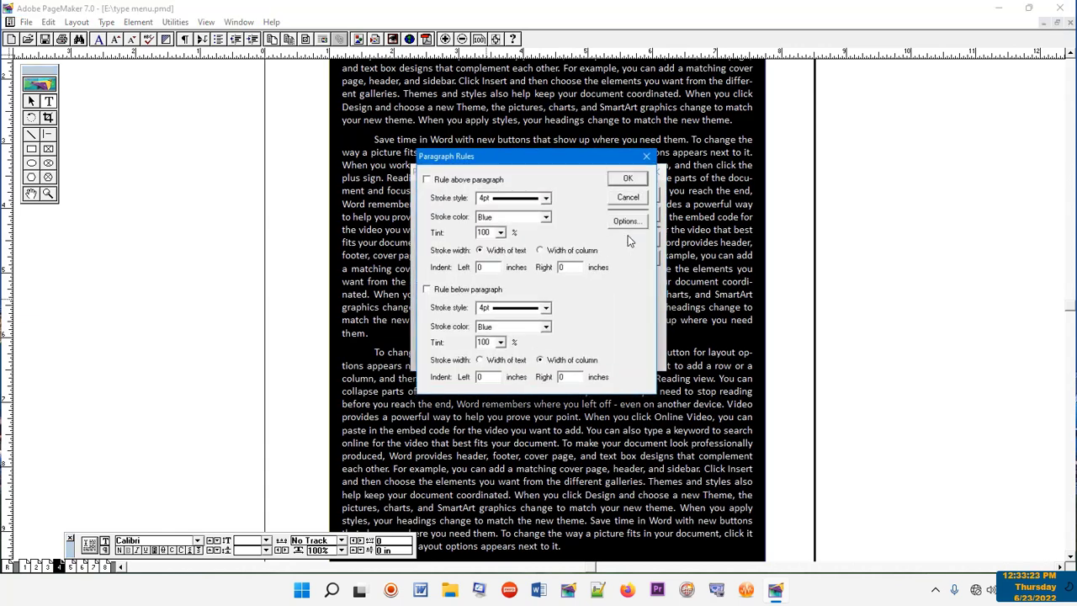
{"action": "left_click", "coordinate": [424, 291]}
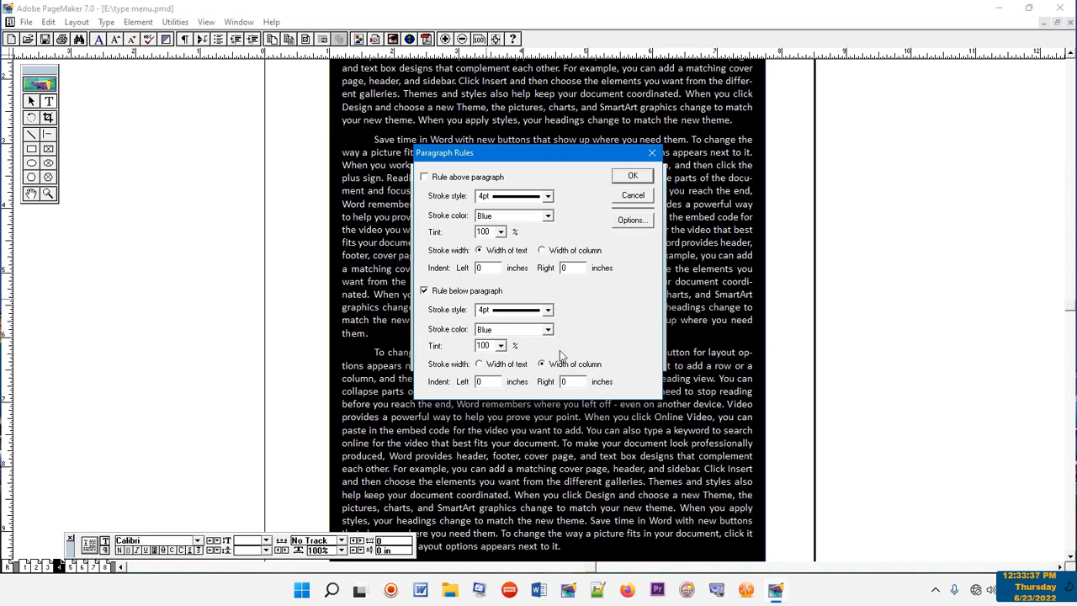
{"action": "left_click", "coordinate": [632, 176]}
{"action": "left_click", "coordinate": [640, 194]}
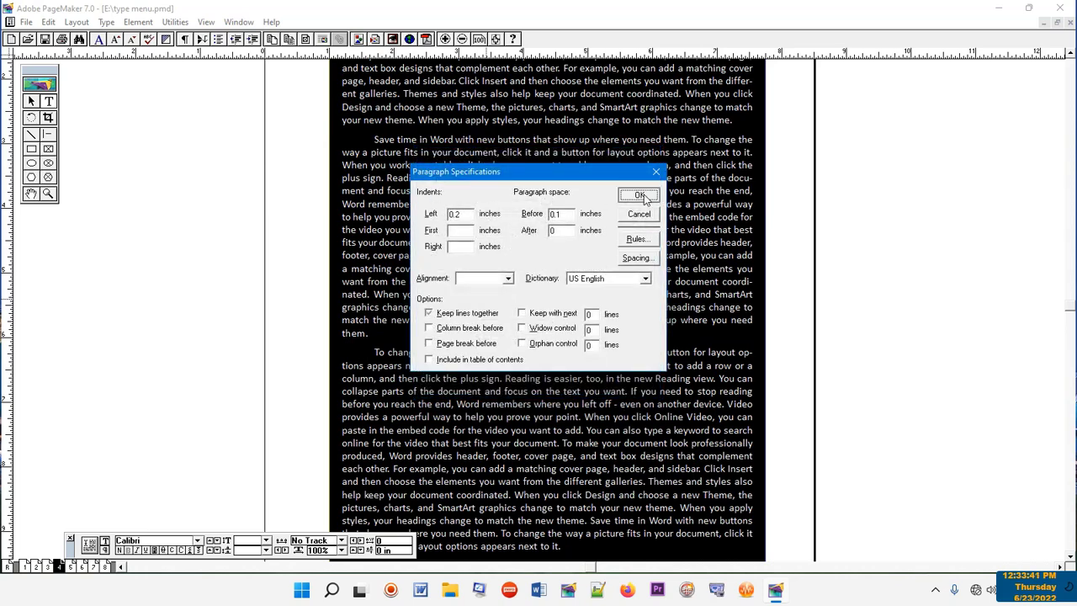
{"action": "left_click", "coordinate": [628, 424]}
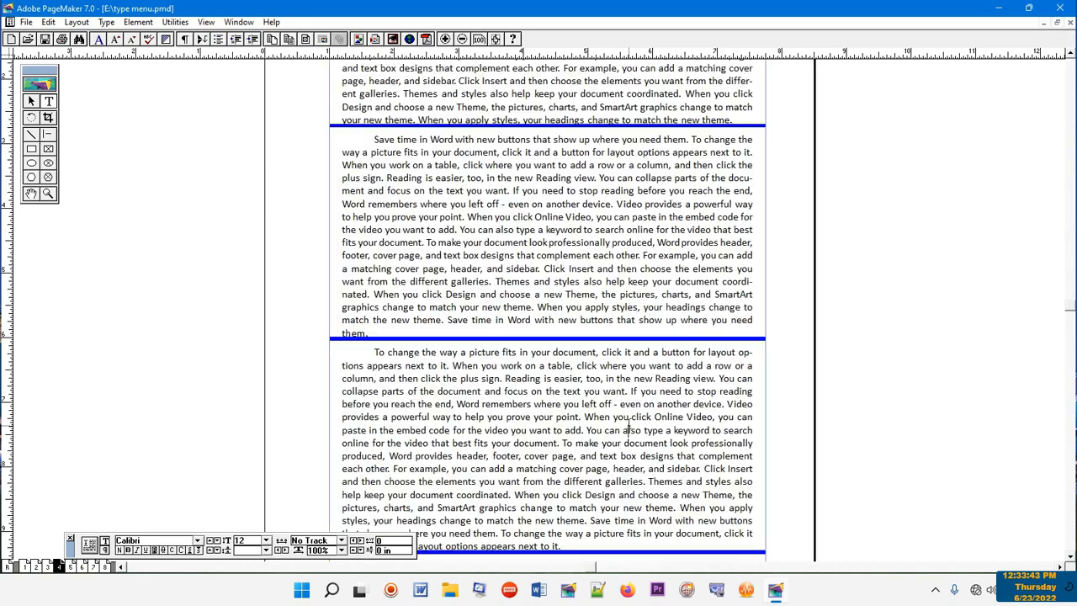
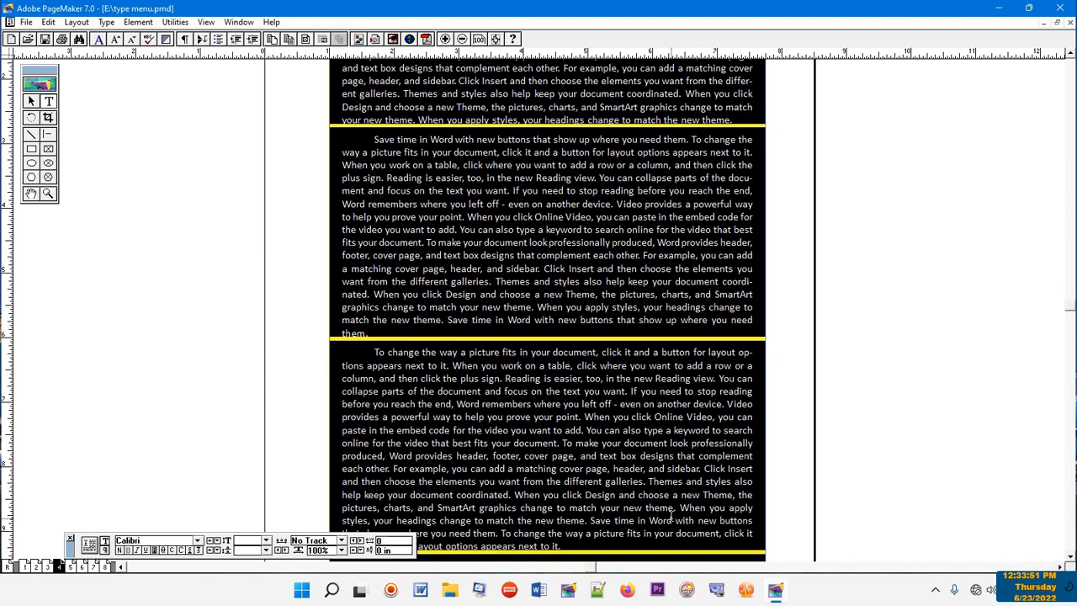
Step: Turn off Rule below paragraph for all of the story's text
{"action": "key", "text": "ctrl+m"}
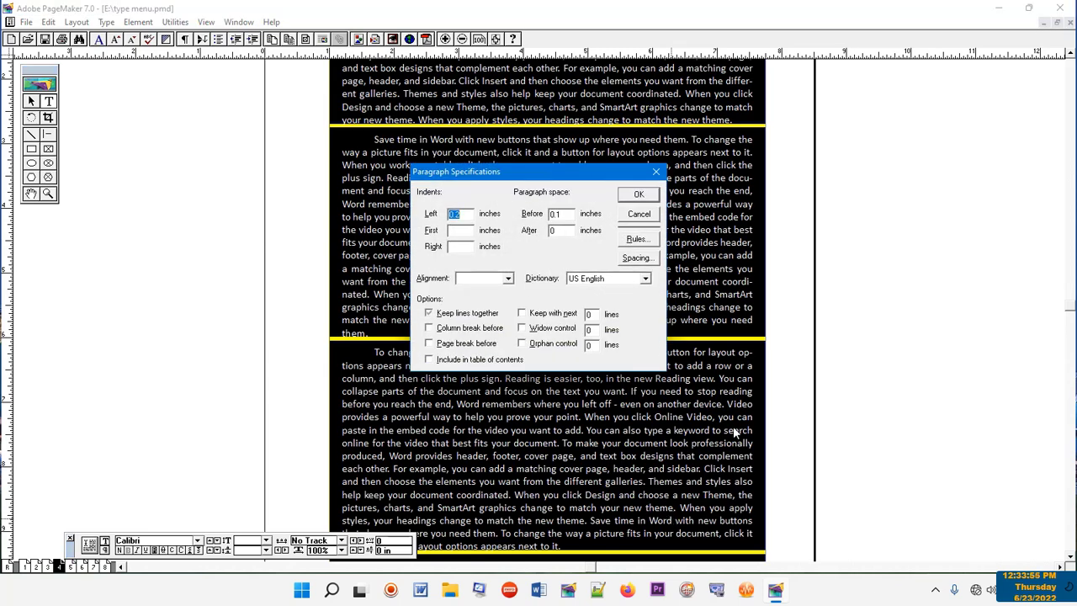
{"action": "left_click", "coordinate": [637, 240]}
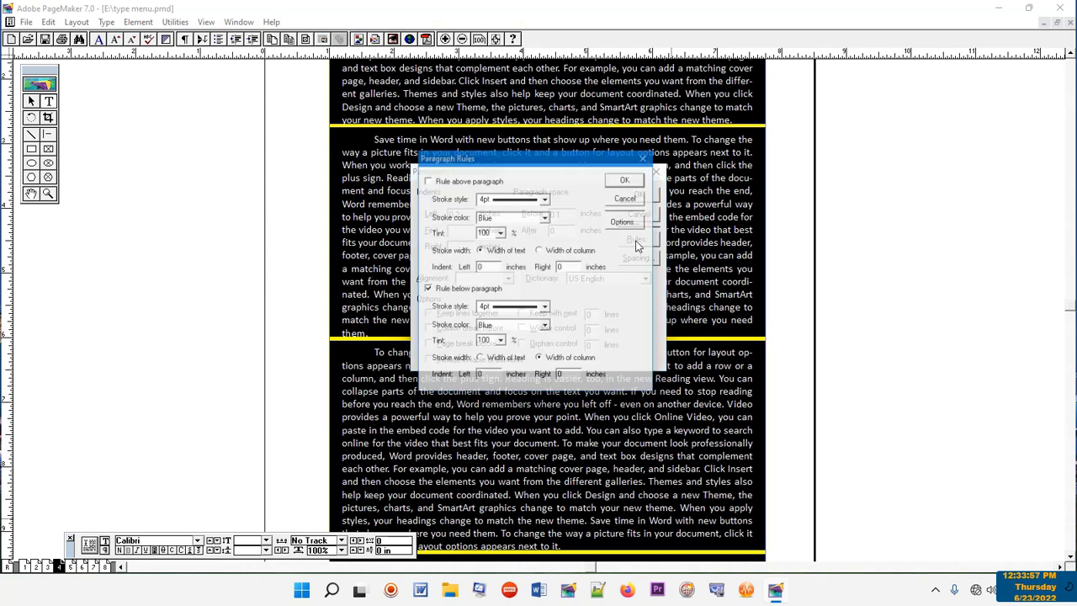
{"action": "left_click", "coordinate": [424, 291]}
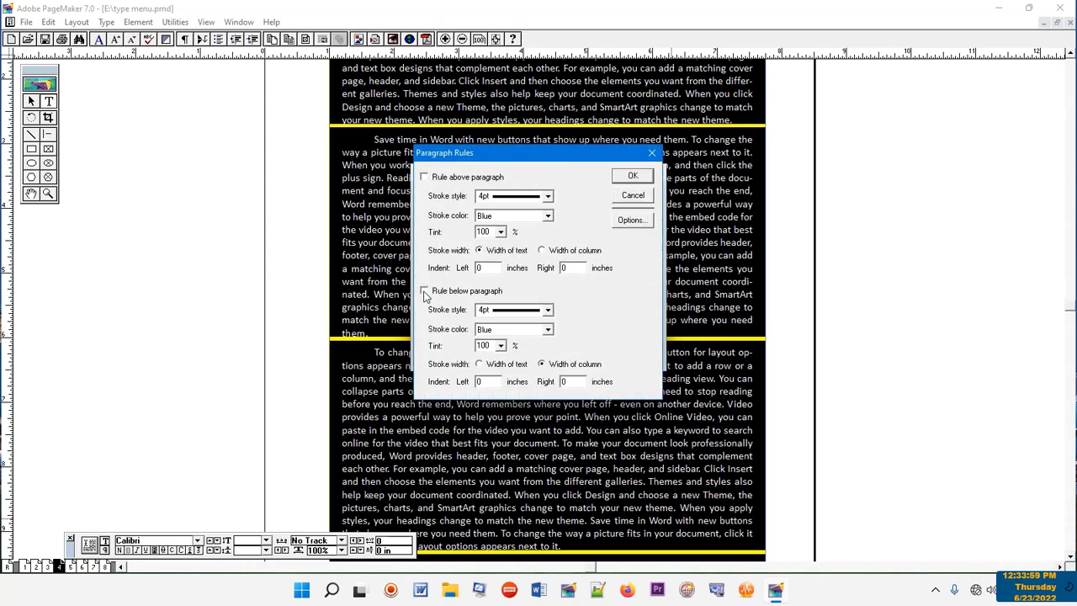
{"action": "left_click", "coordinate": [633, 176]}
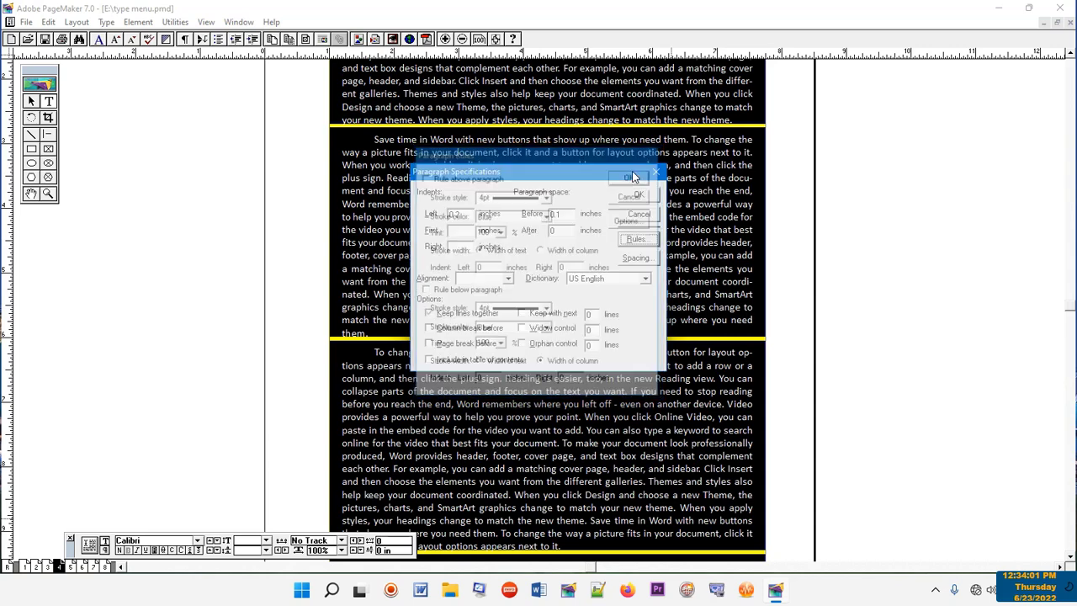
{"action": "left_click", "coordinate": [639, 194]}
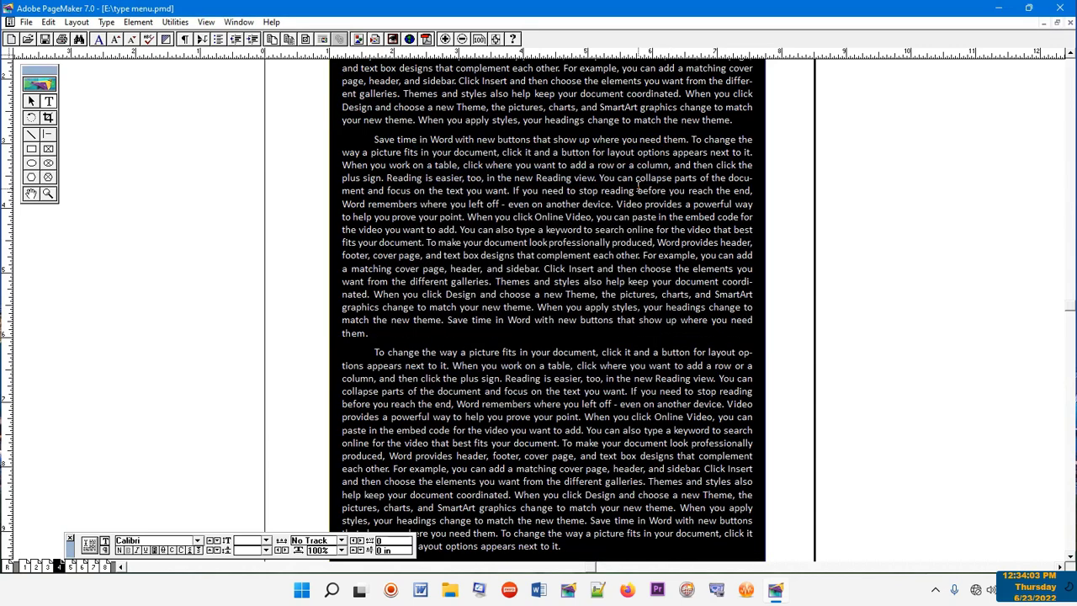
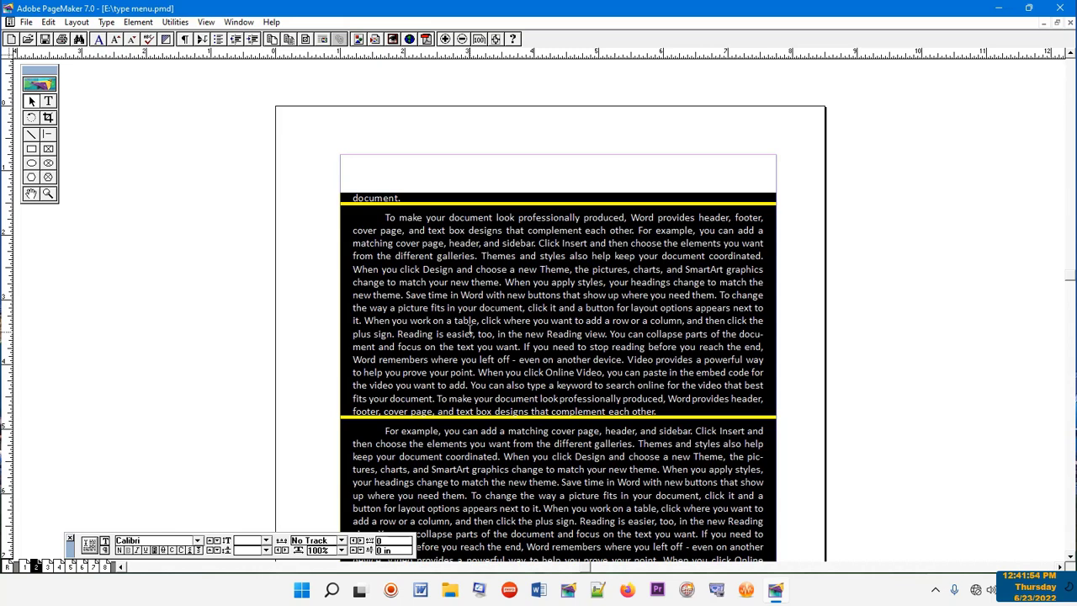
Step: Clear the text selection on page 2 to check the rules below its paragraphs
{"action": "left_click", "coordinate": [470, 330]}
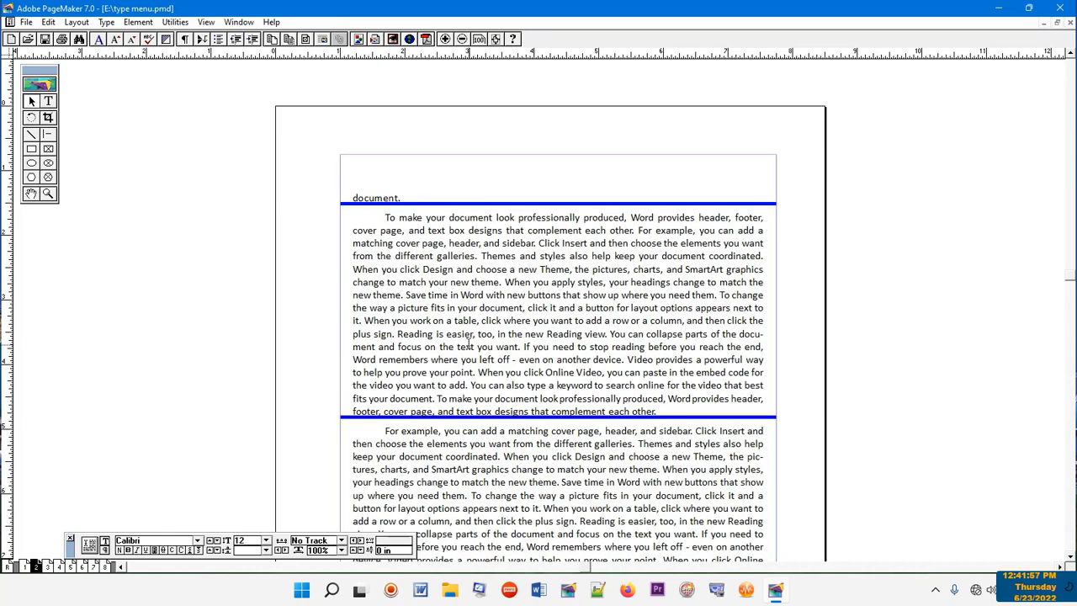
Step: Check the blue rules below the paragraphs on pages 3 and 4
{"action": "left_click", "coordinate": [47, 566]}
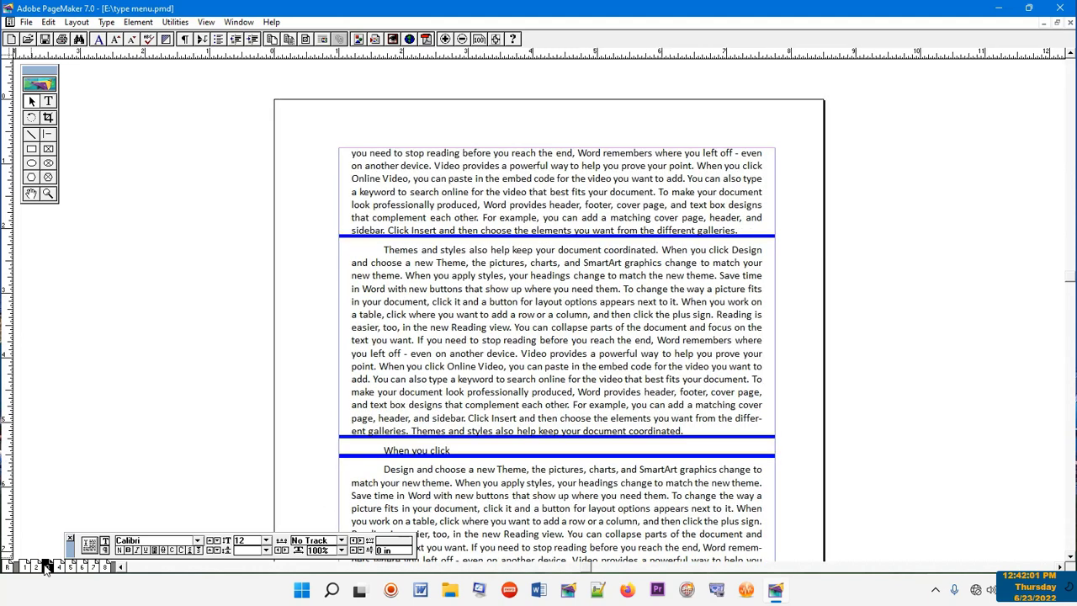
{"action": "left_click", "coordinate": [58, 566]}
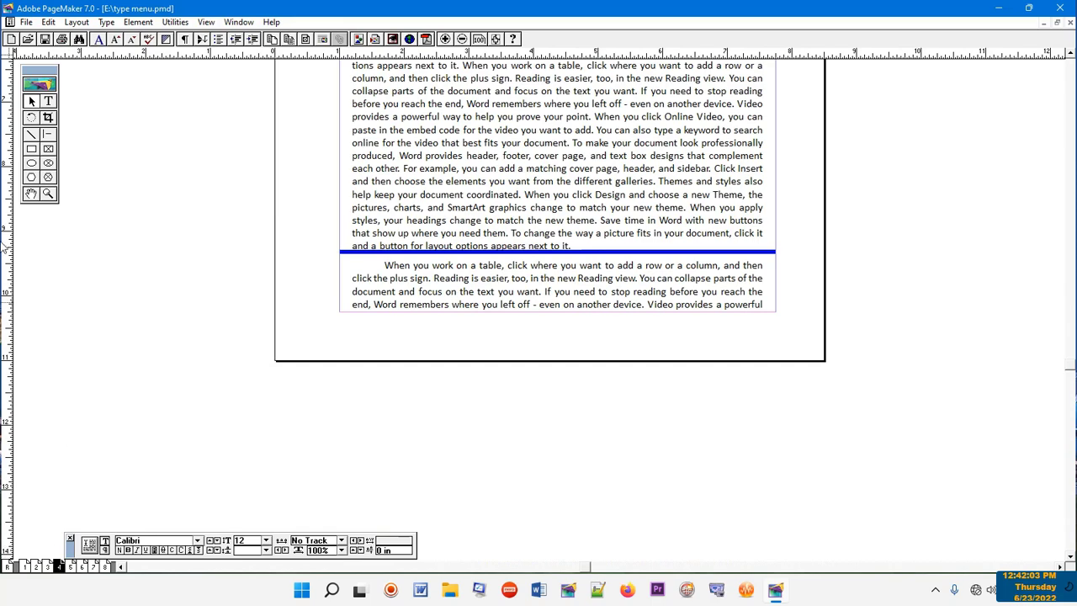
{"action": "left_click", "coordinate": [31, 193]}
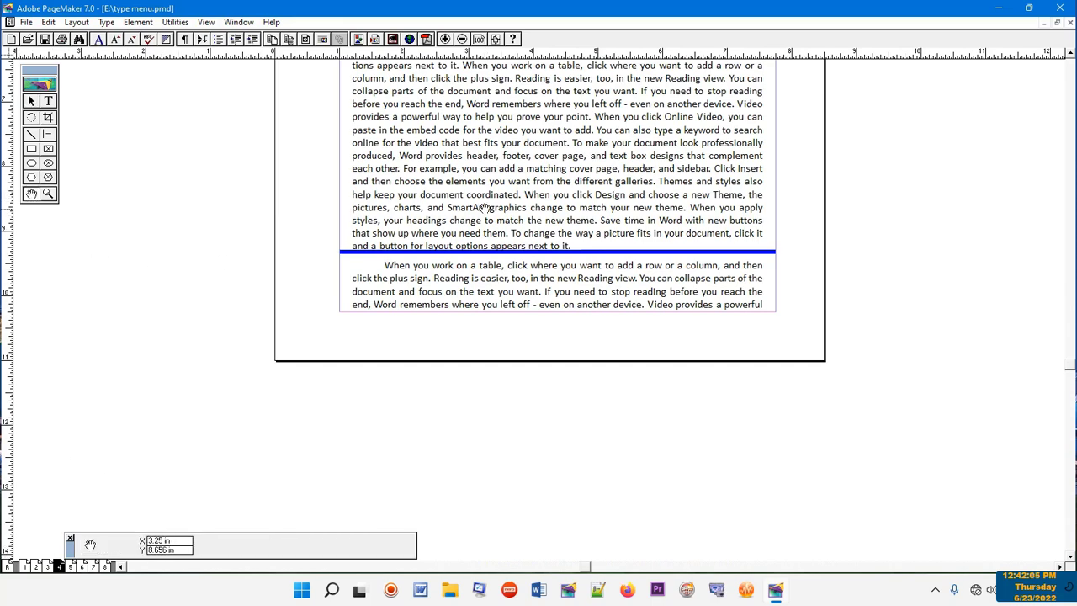
{"action": "left_click_drag", "start_coordinate": [486, 208], "coordinate": [477, 405]}
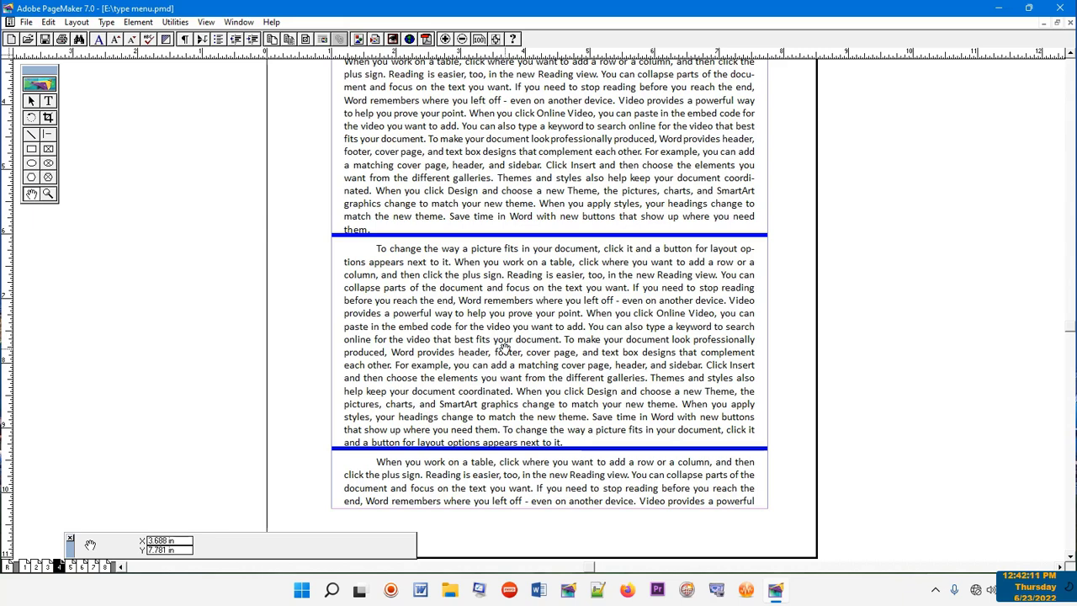
Step: Try to set the paragraph rules' bottom offset to 0.2 inches below the baseline with no text selected
{"action": "key", "text": "ctrl+m"}
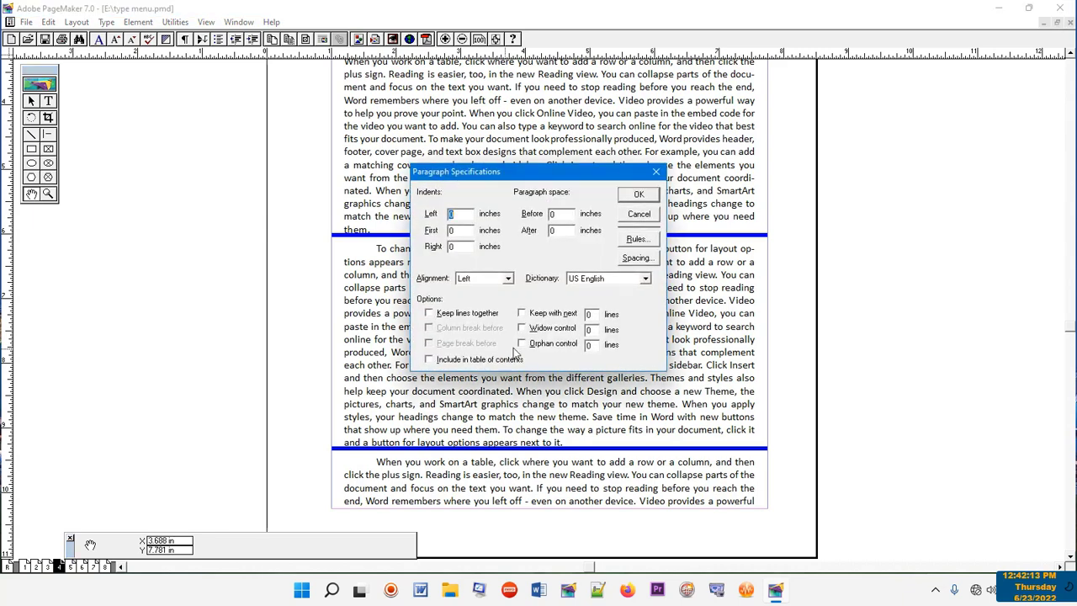
{"action": "left_click", "coordinate": [636, 240]}
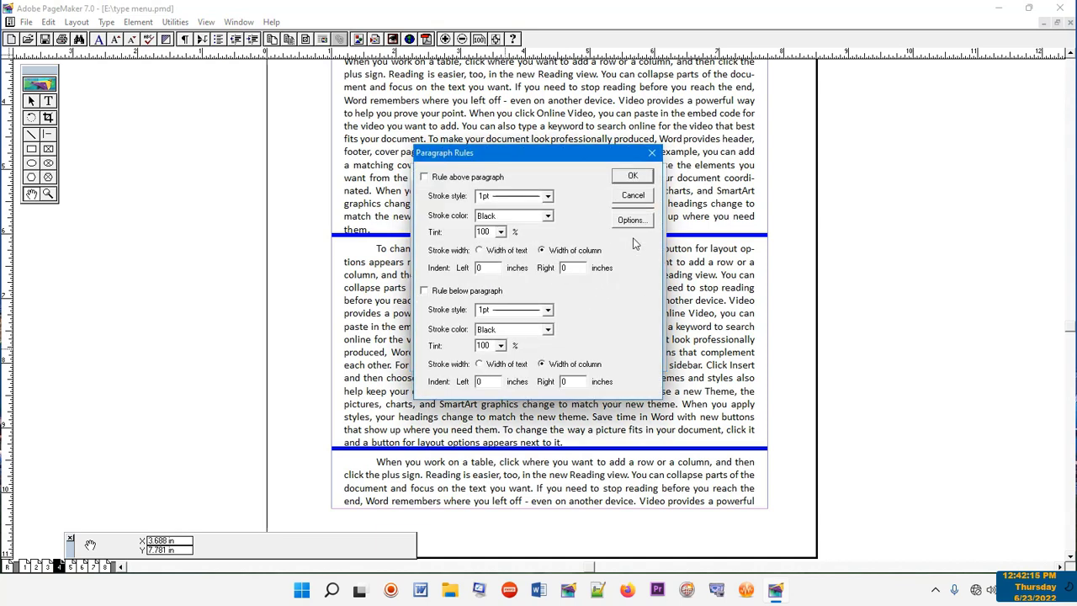
{"action": "left_click", "coordinate": [631, 221]}
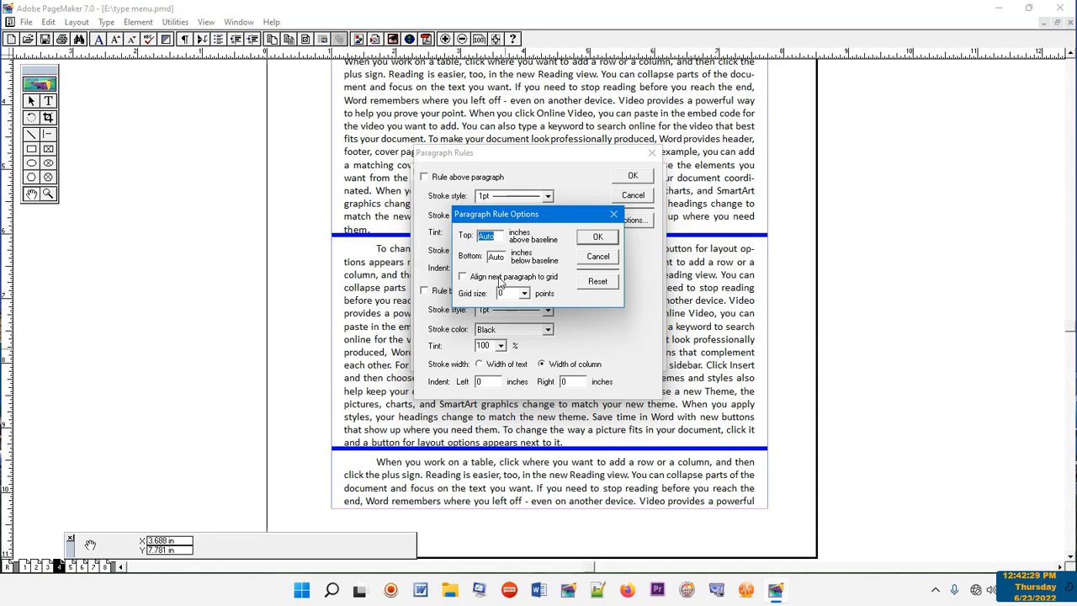
{"action": "left_click_drag", "start_coordinate": [505, 256], "coordinate": [477, 256]}
{"action": "type", "text": "0.2"}
{"action": "left_click", "coordinate": [603, 239]}
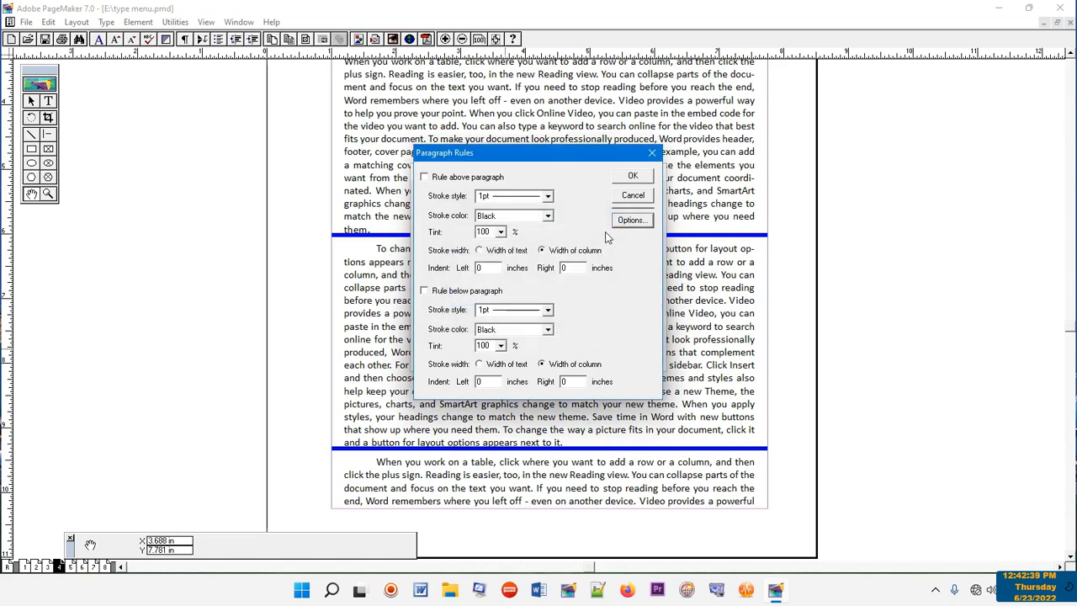
{"action": "left_click", "coordinate": [634, 177]}
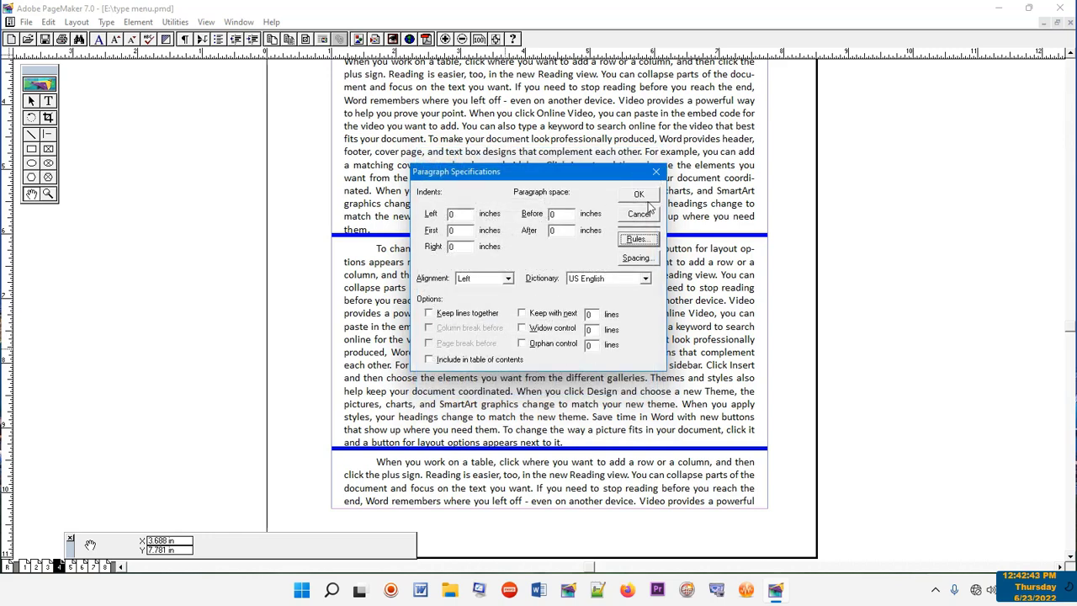
{"action": "left_click", "coordinate": [646, 194]}
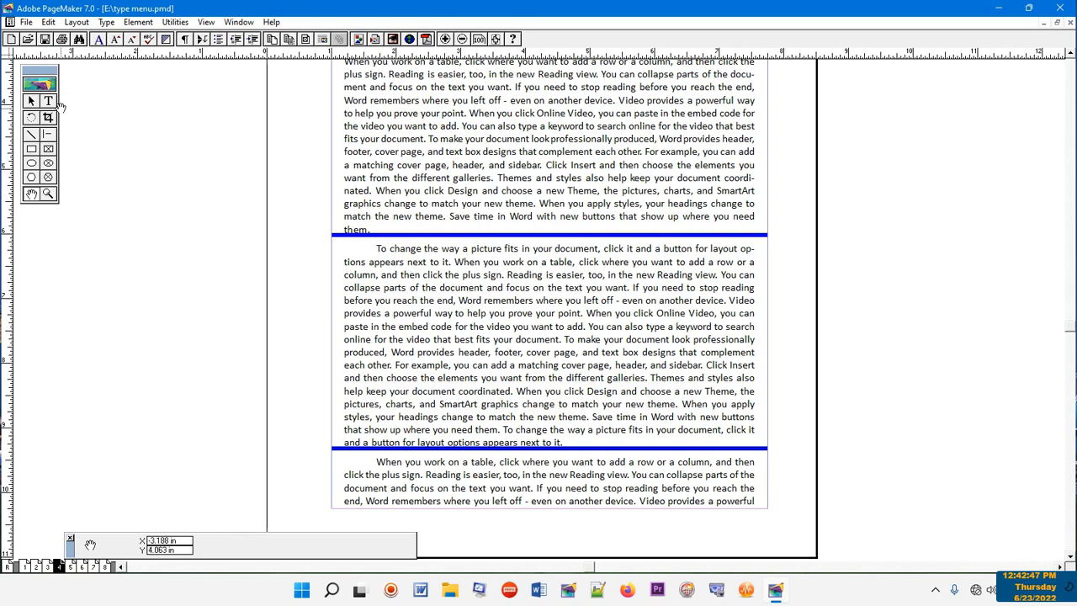
Step: Set the paragraph rules' bottom offset to 0.2 inches below the baseline for all of the story's text, and clear the selection
{"action": "left_click", "coordinate": [48, 102]}
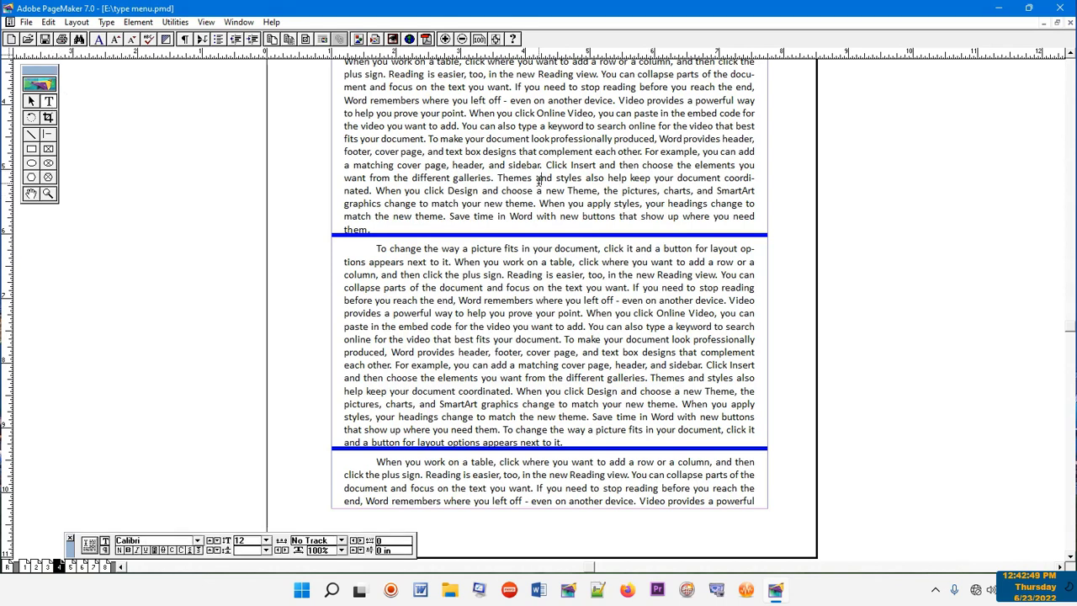
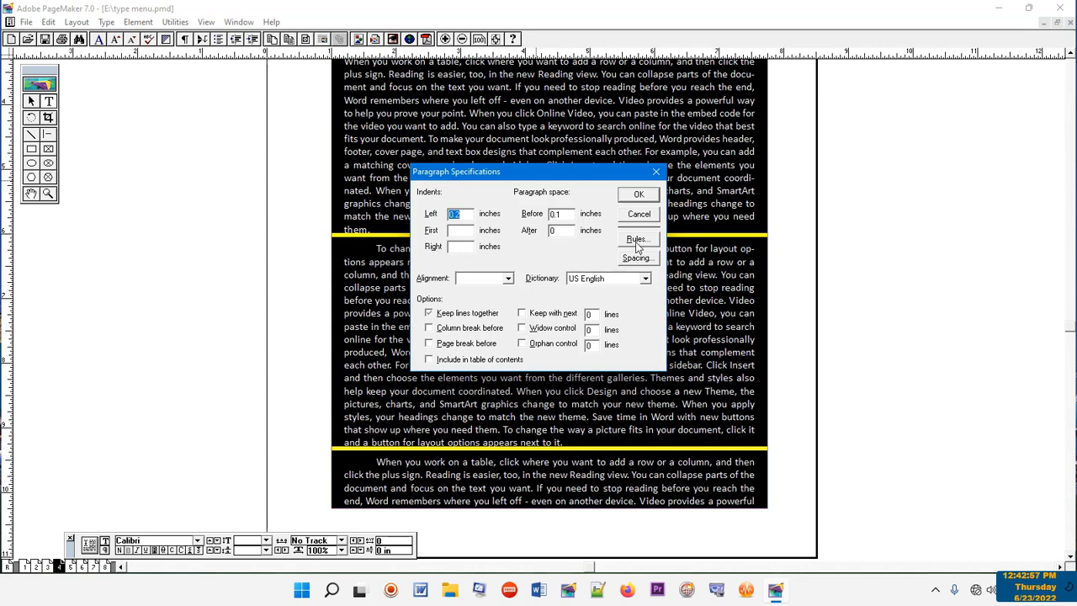
{"action": "left_click", "coordinate": [638, 242]}
{"action": "left_click", "coordinate": [631, 222]}
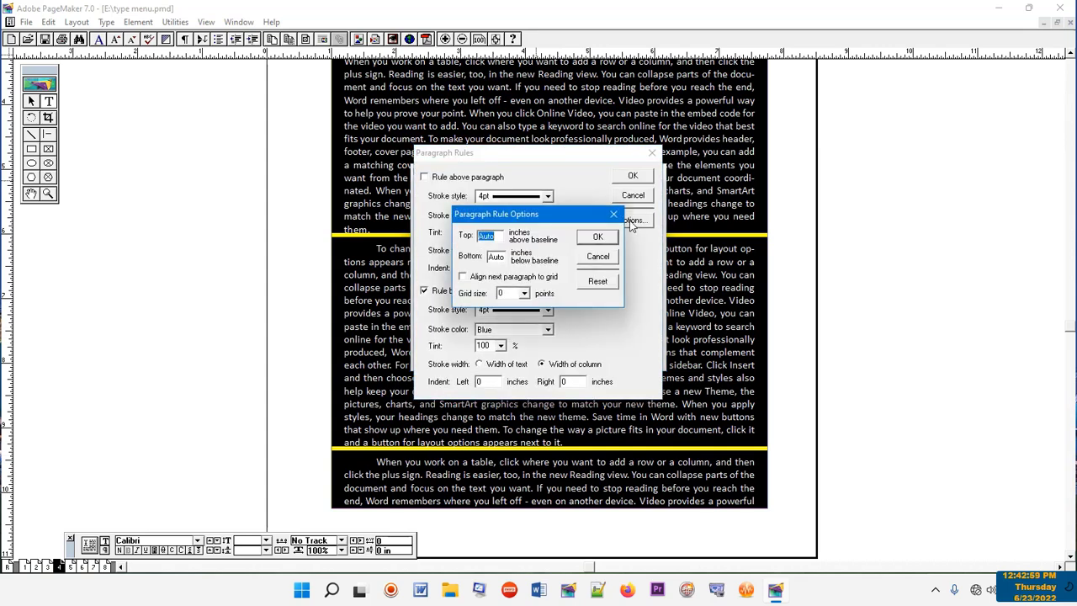
{"action": "left_click_drag", "start_coordinate": [503, 258], "coordinate": [481, 263]}
{"action": "type", "text": "0.2"}
{"action": "left_click", "coordinate": [597, 238]}
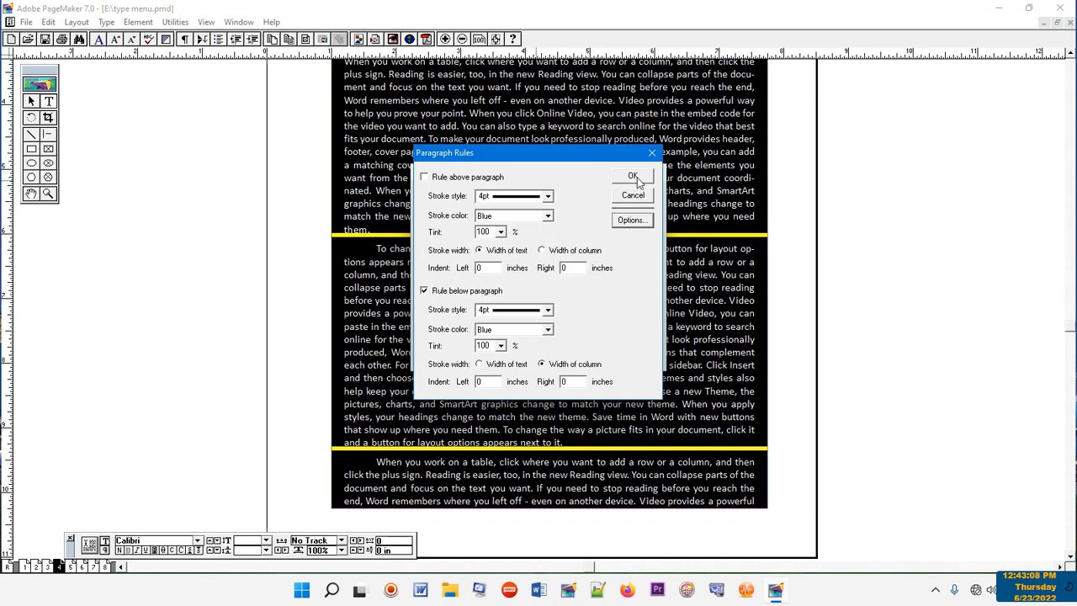
{"action": "left_click", "coordinate": [637, 178]}
{"action": "left_click", "coordinate": [640, 192]}
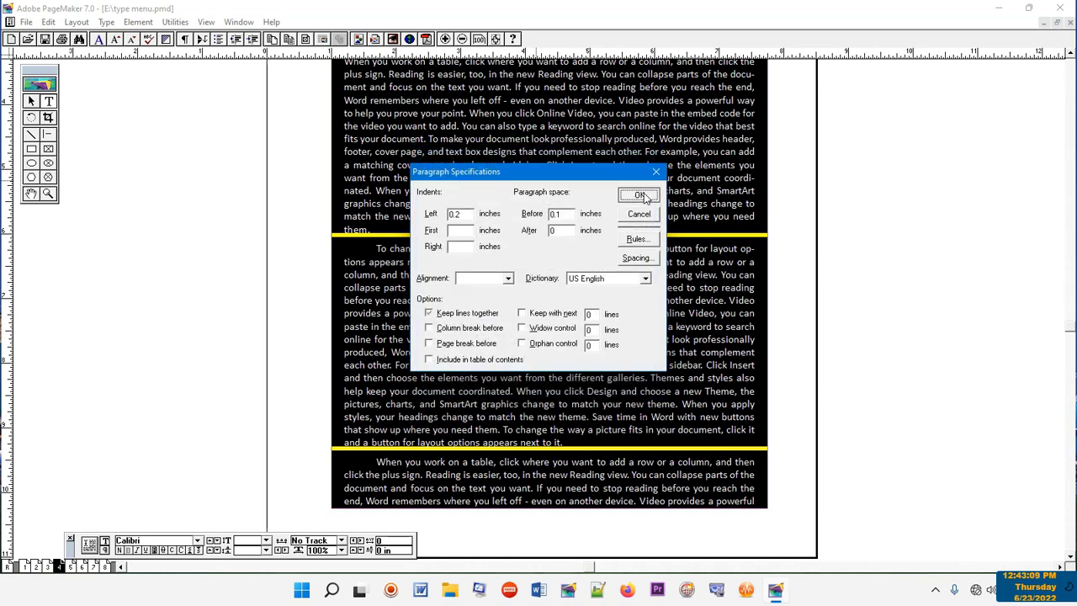
{"action": "left_click", "coordinate": [507, 306]}
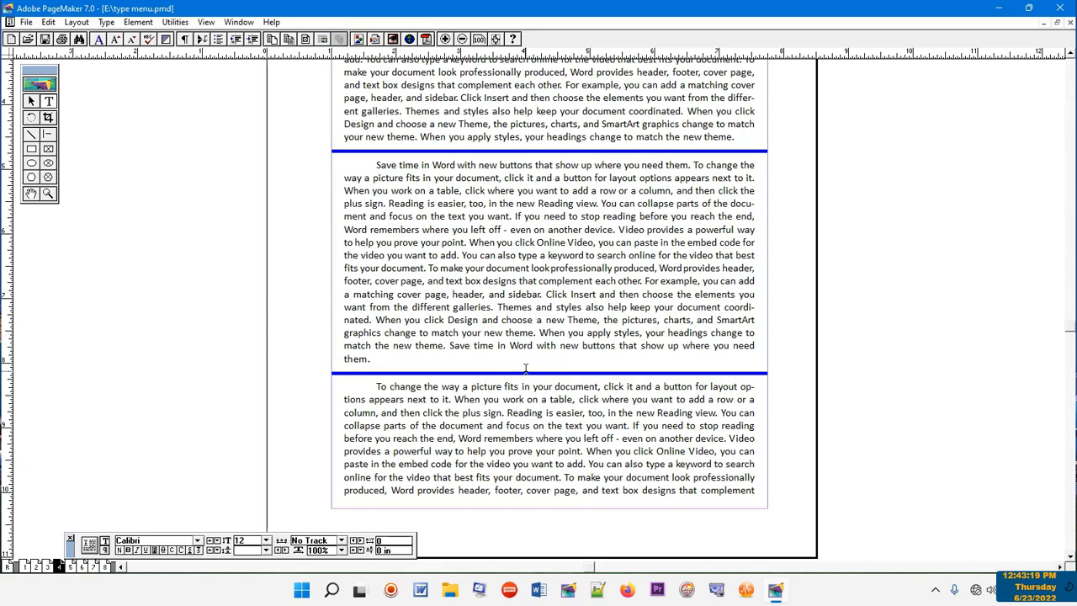
Step: Examine the word space, letter space, pair kerning and leading settings in the paragraph's spacing attributes without changing them
{"action": "key", "text": "ctrl+m"}
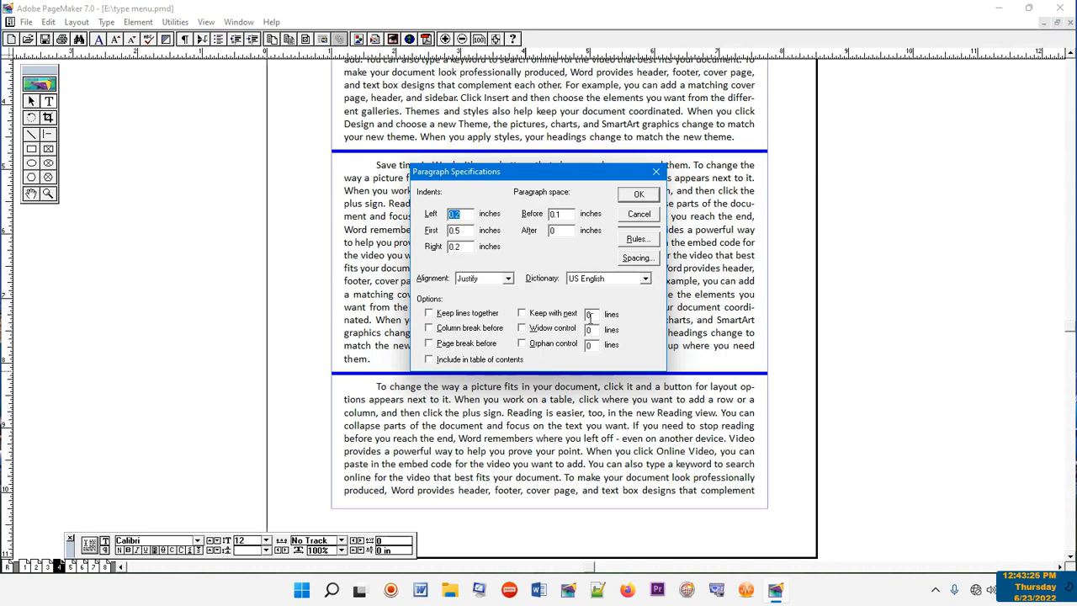
{"action": "left_click", "coordinate": [637, 258]}
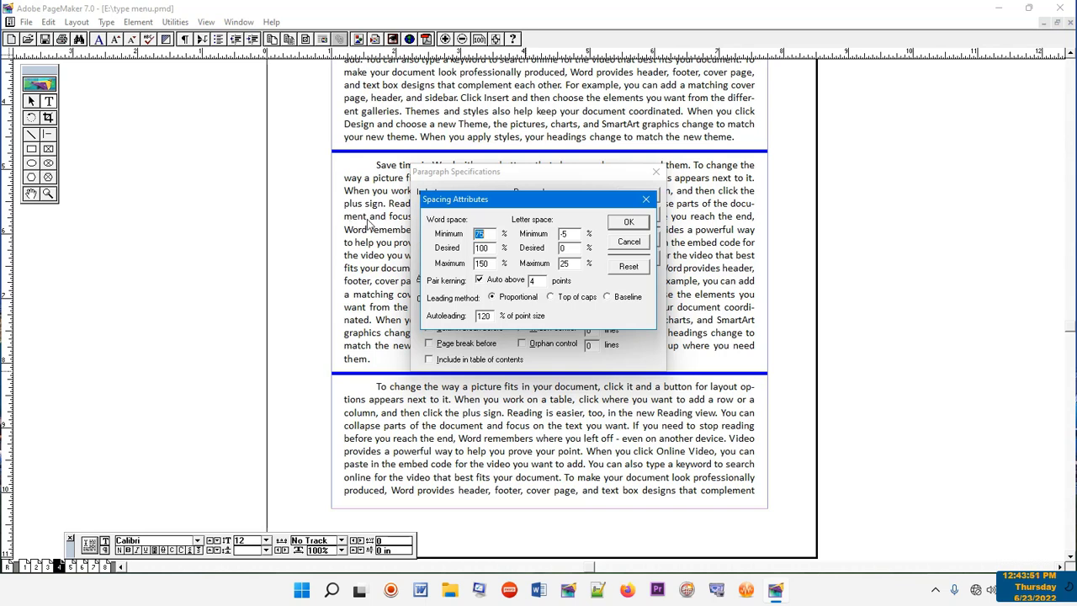
{"action": "left_click", "coordinate": [628, 244]}
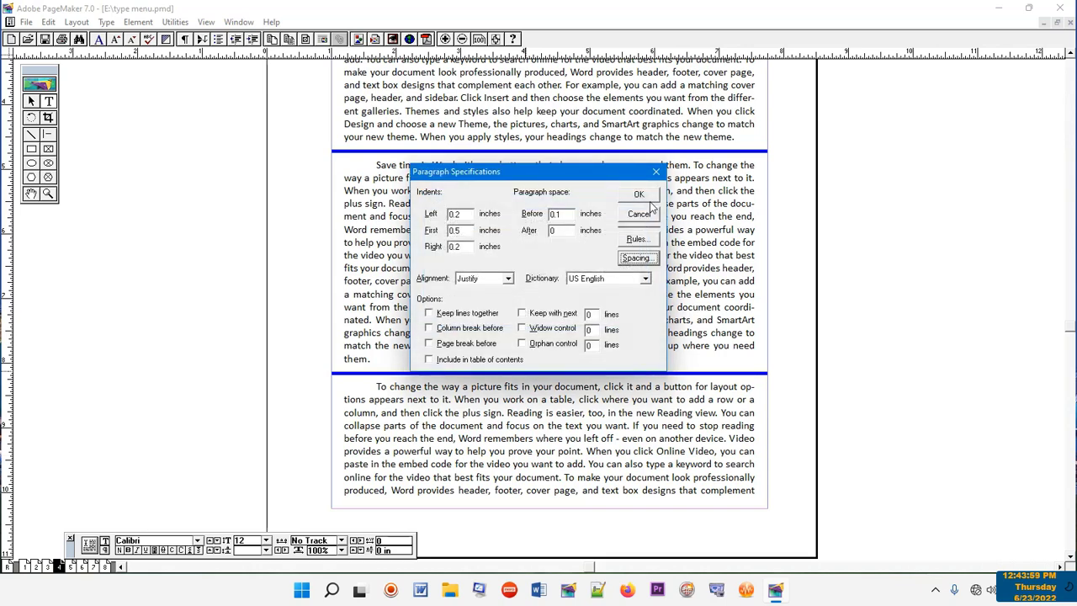
{"action": "left_click", "coordinate": [655, 173]}
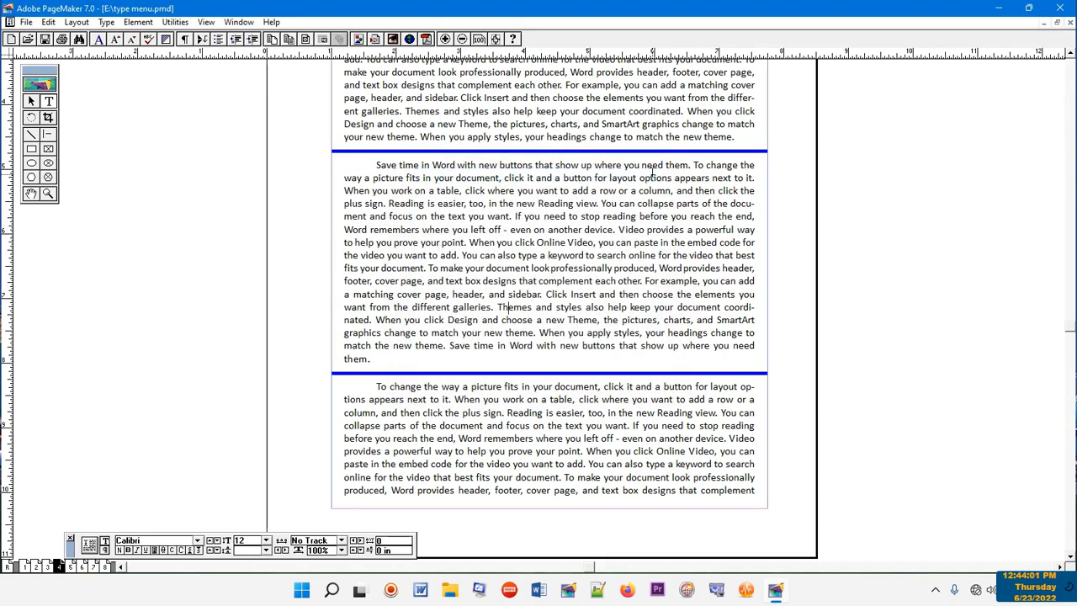